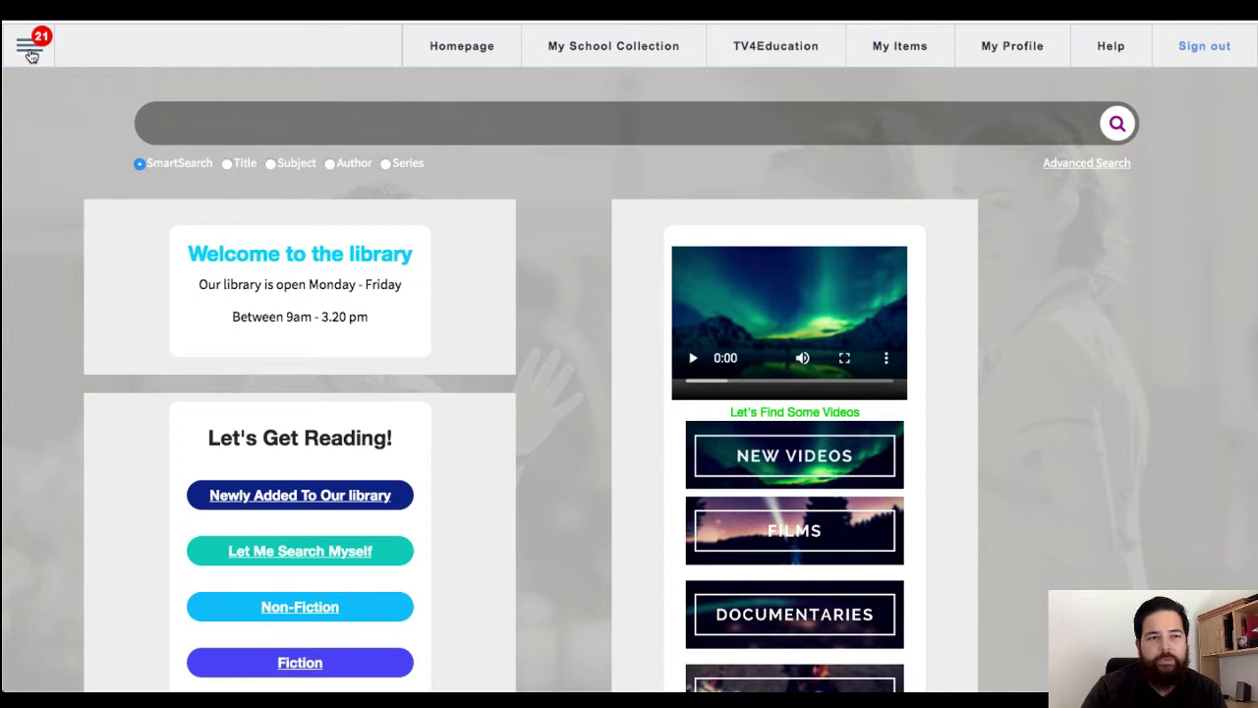
# Step: Start a new lesson from the SmartClassrooms section of the main menu using Create Lesson
pyautogui.click(28, 49)
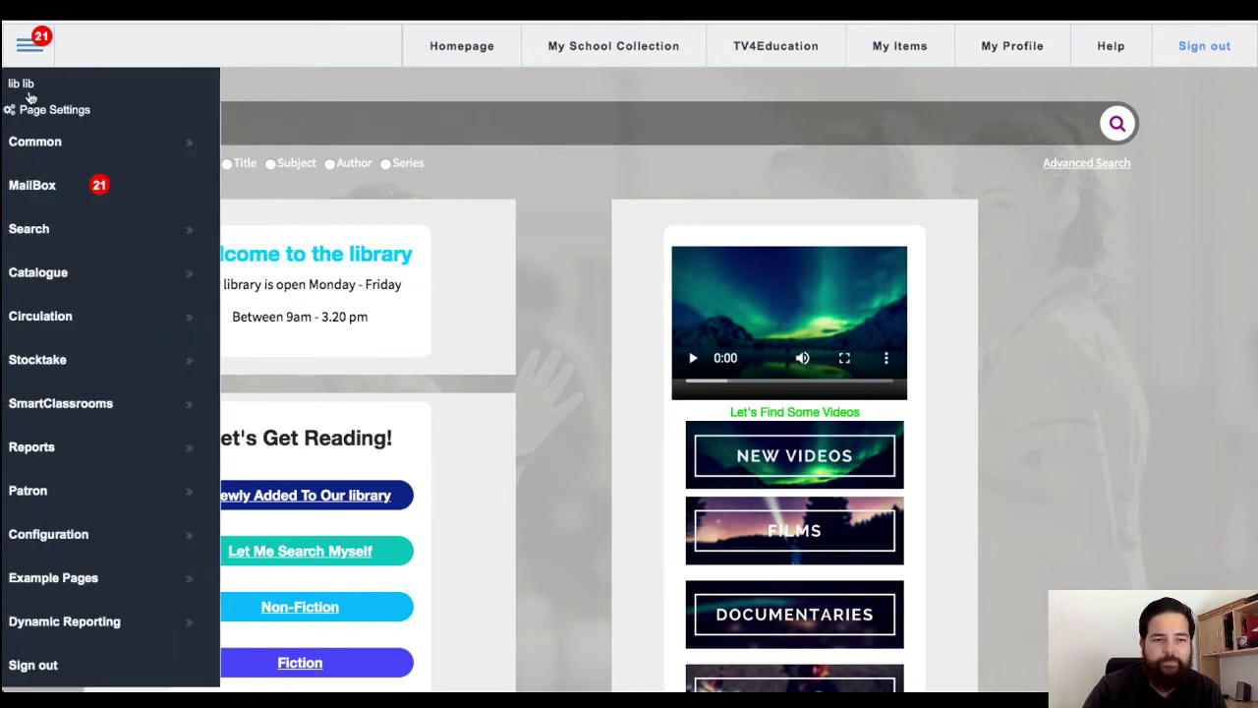
pyautogui.click(72, 411)
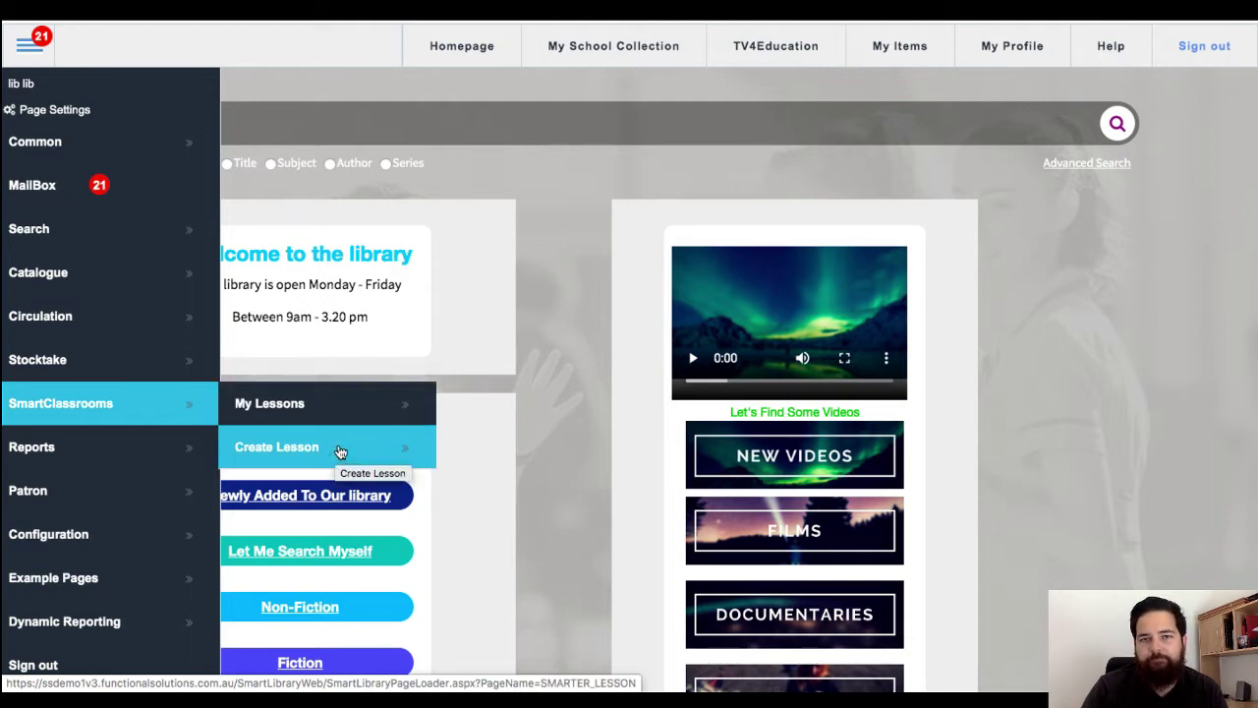
pyautogui.click(339, 450)
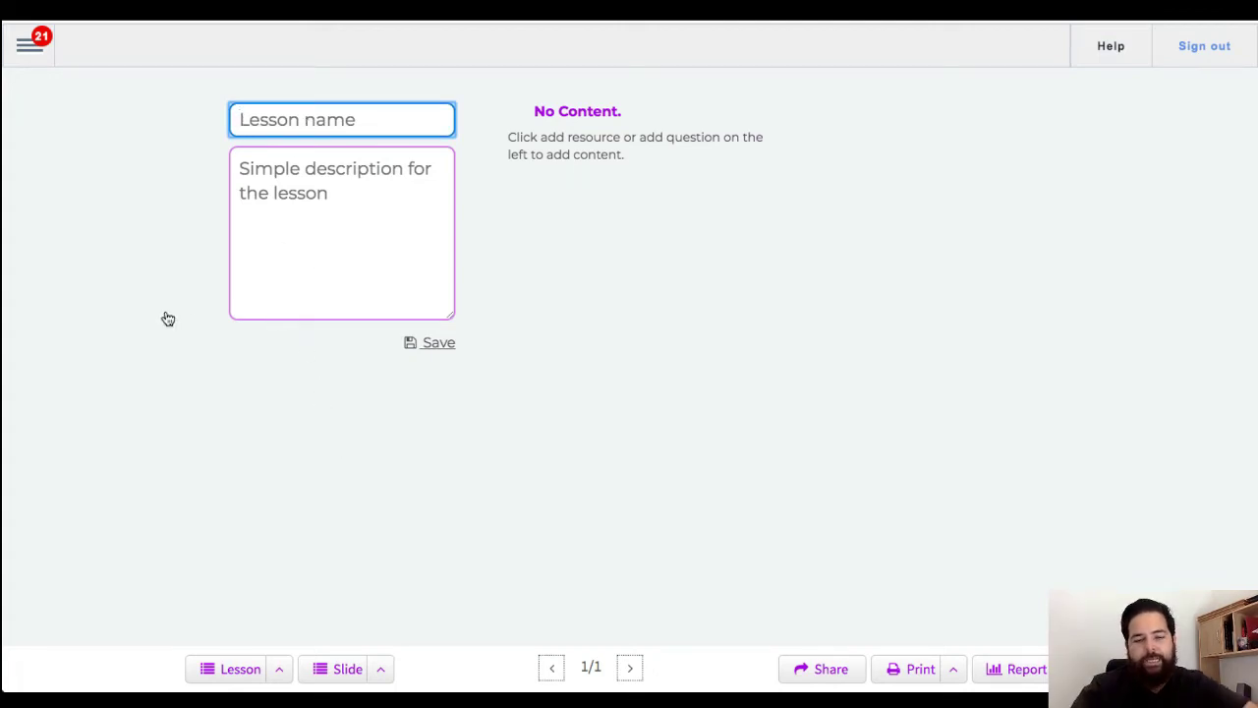
# Step: Save the lesson with name 'Inertia' and description 'Year 10 - What is inertia?'
pyautogui.write('Inertia')
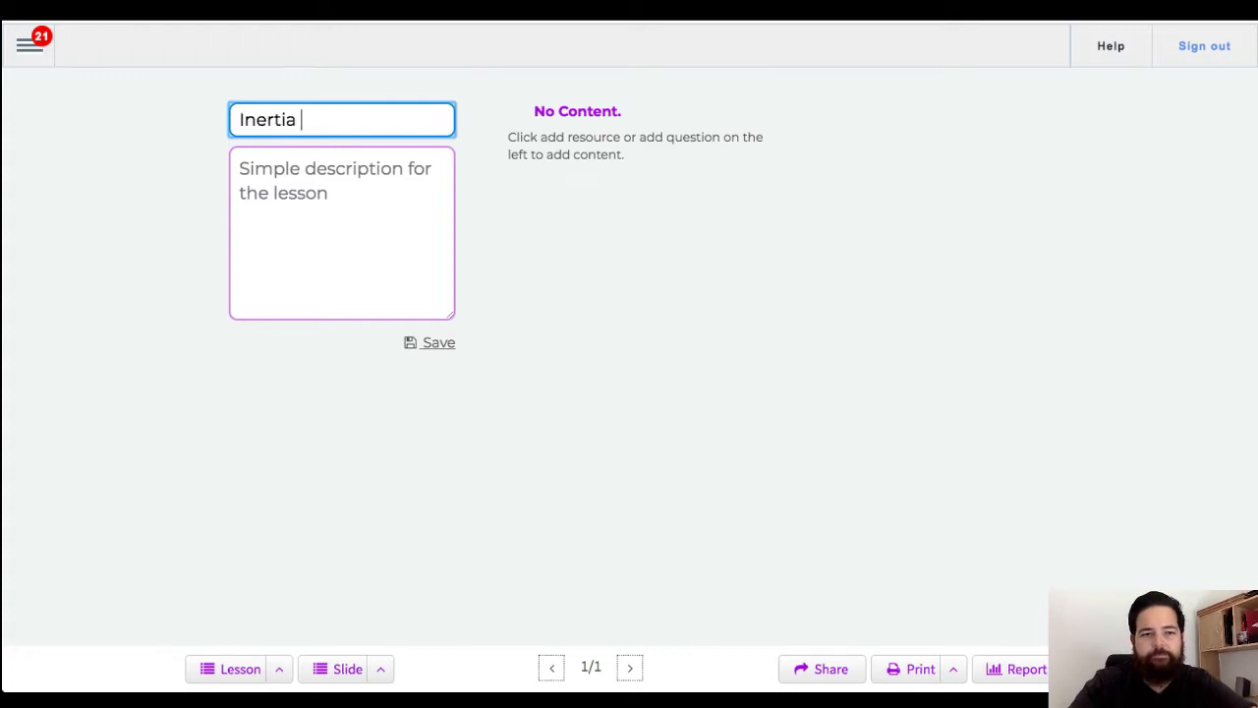
pyautogui.press('Tab')
pyautogui.write('Year')
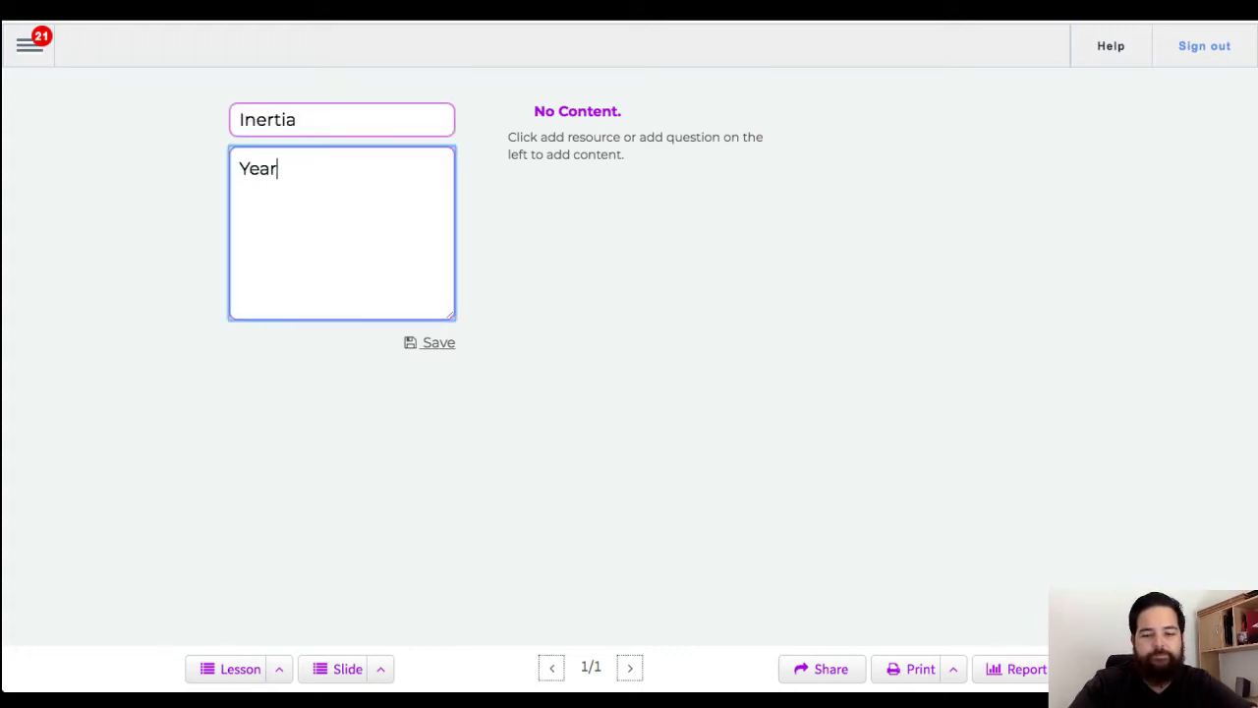
pyautogui.write(' 10 - What is inertia?')
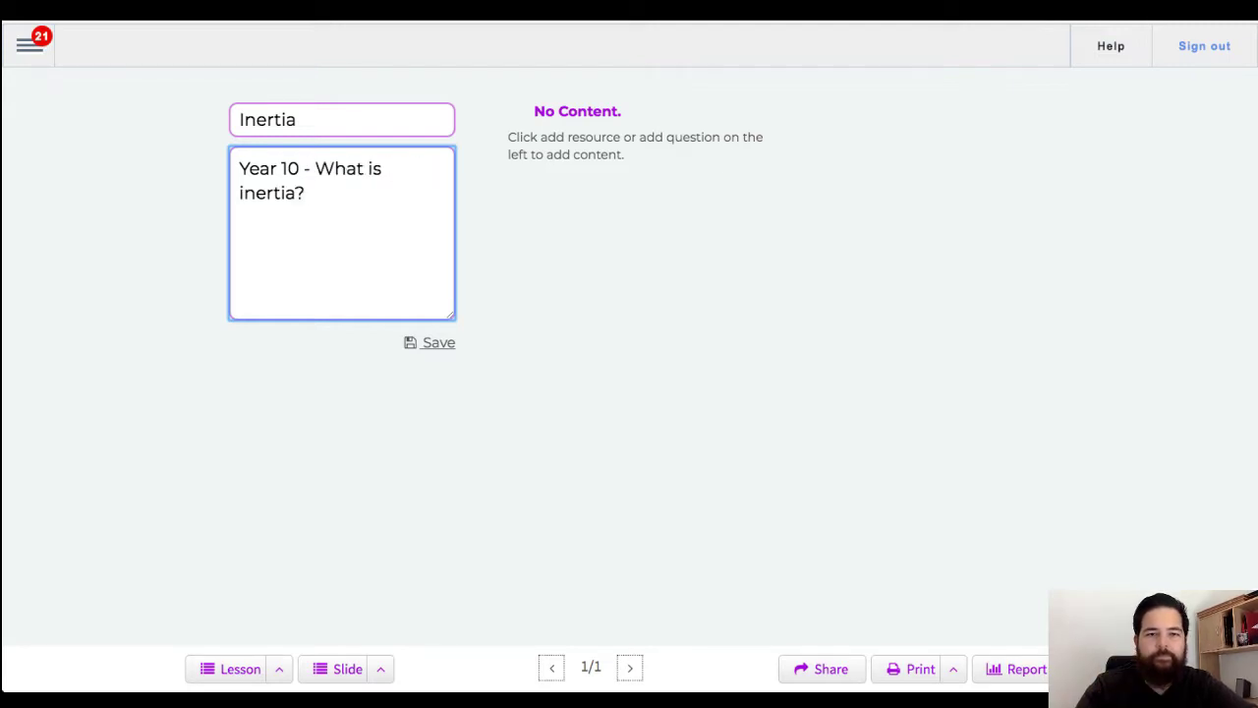
pyautogui.click(439, 346)
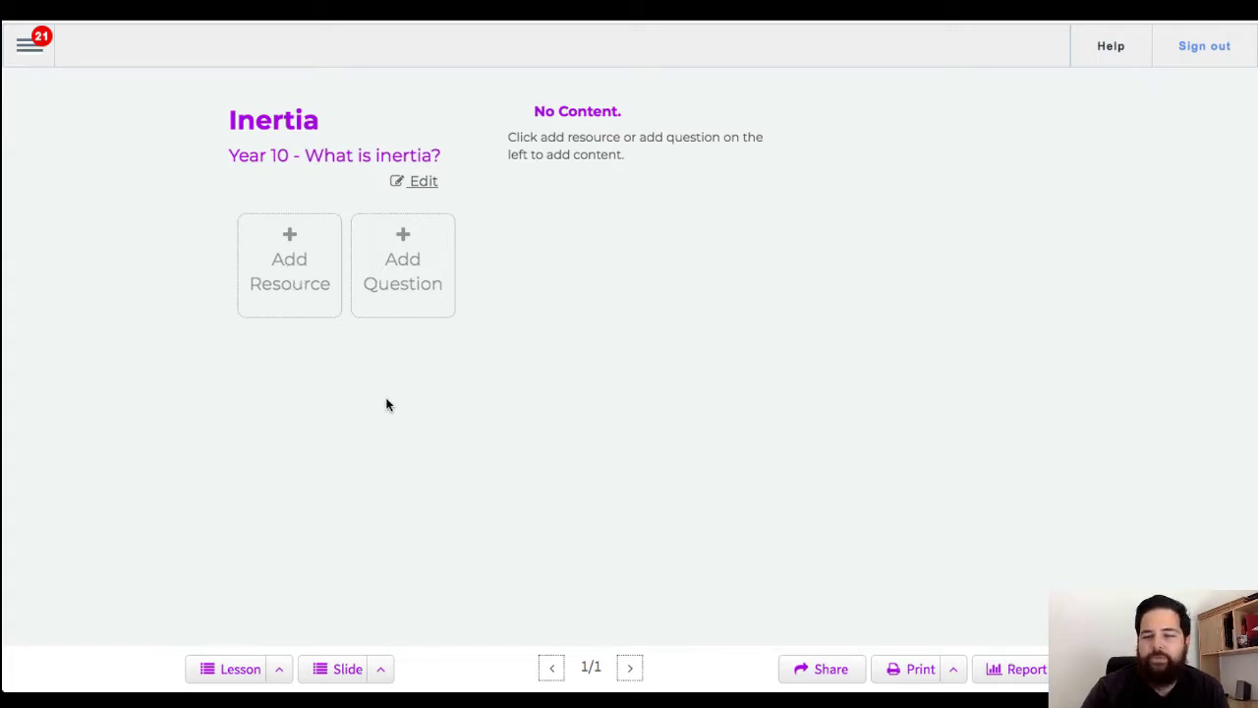
# Step: Add a Text resource titled 'Welcome message' and place the cursor in its empty body
pyautogui.click(286, 296)
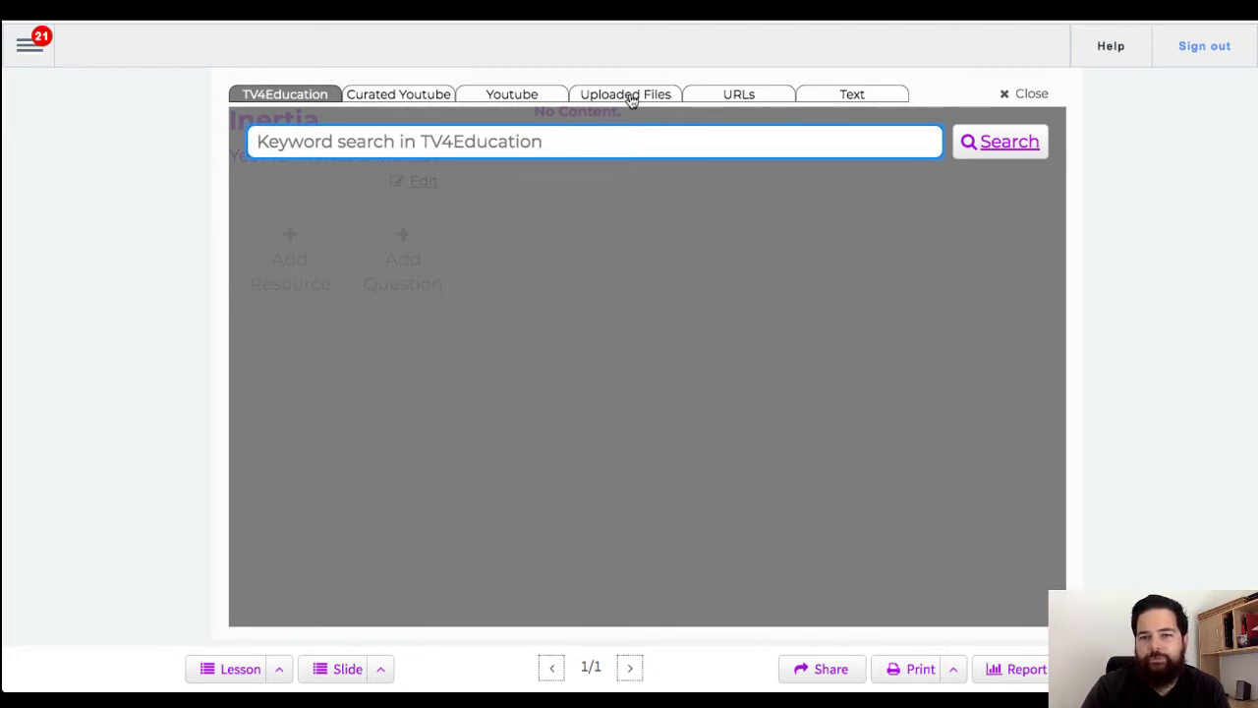
pyautogui.click(849, 99)
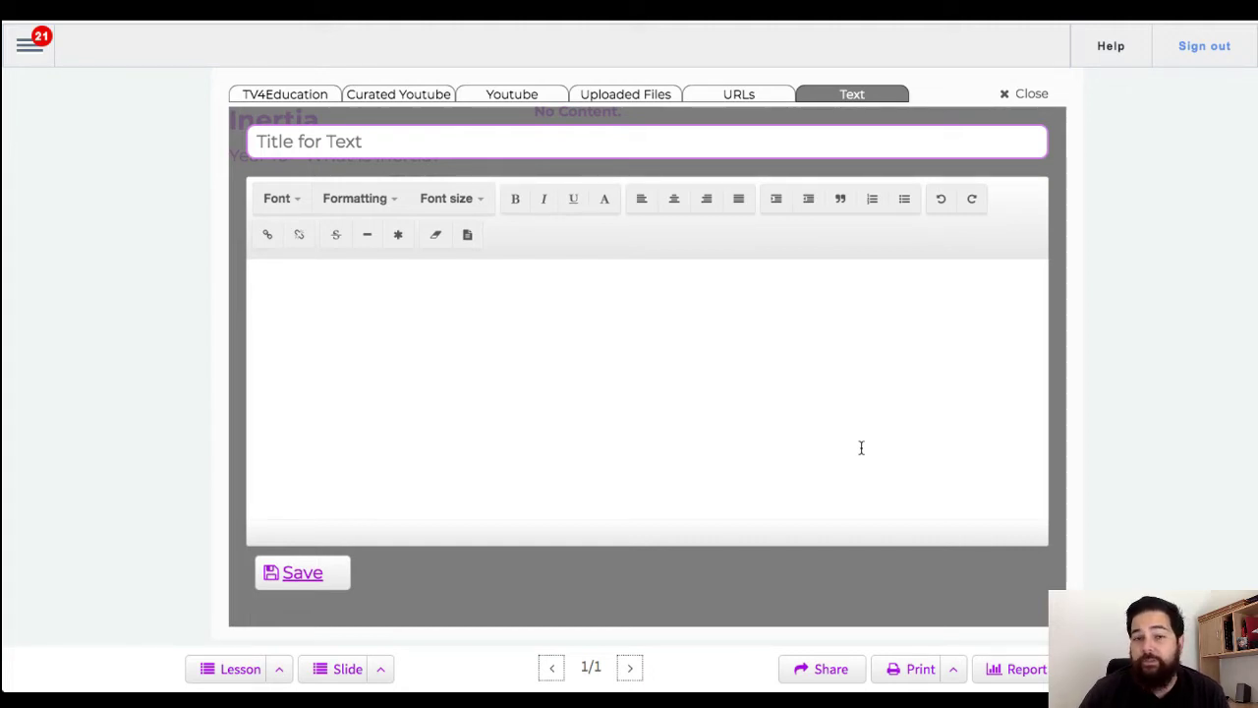
pyautogui.click(550, 138)
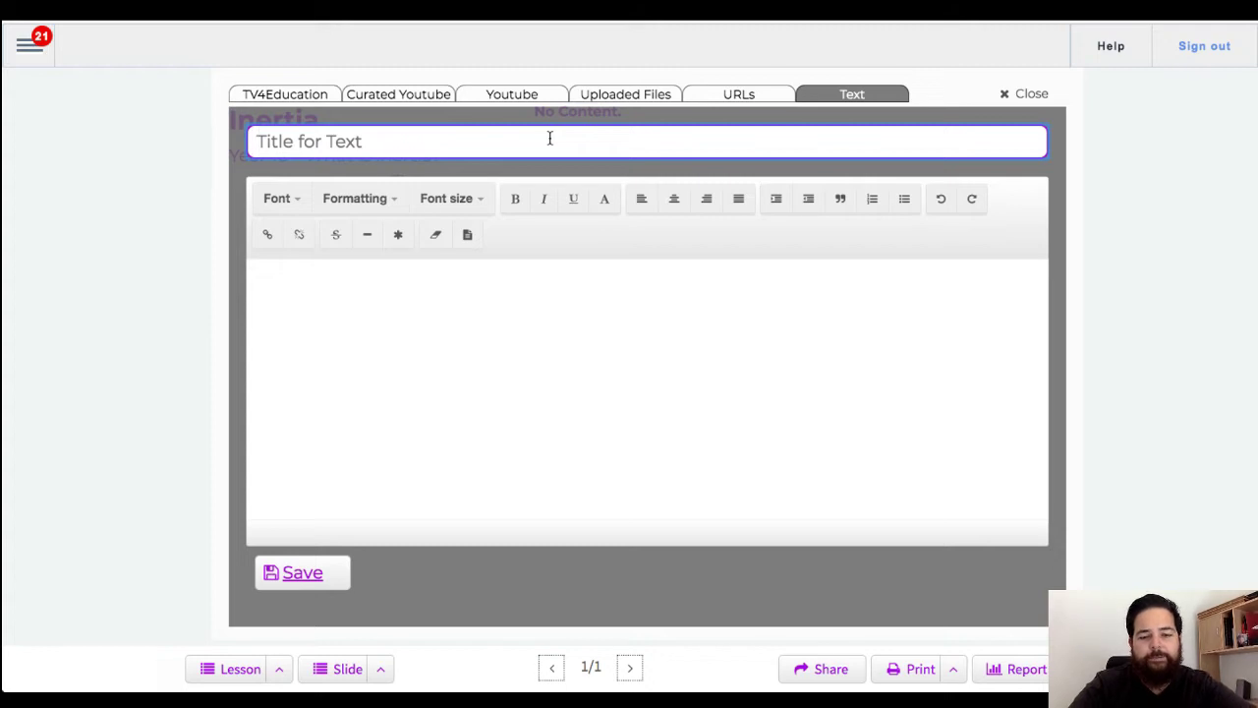
pyautogui.write('Welcome message')
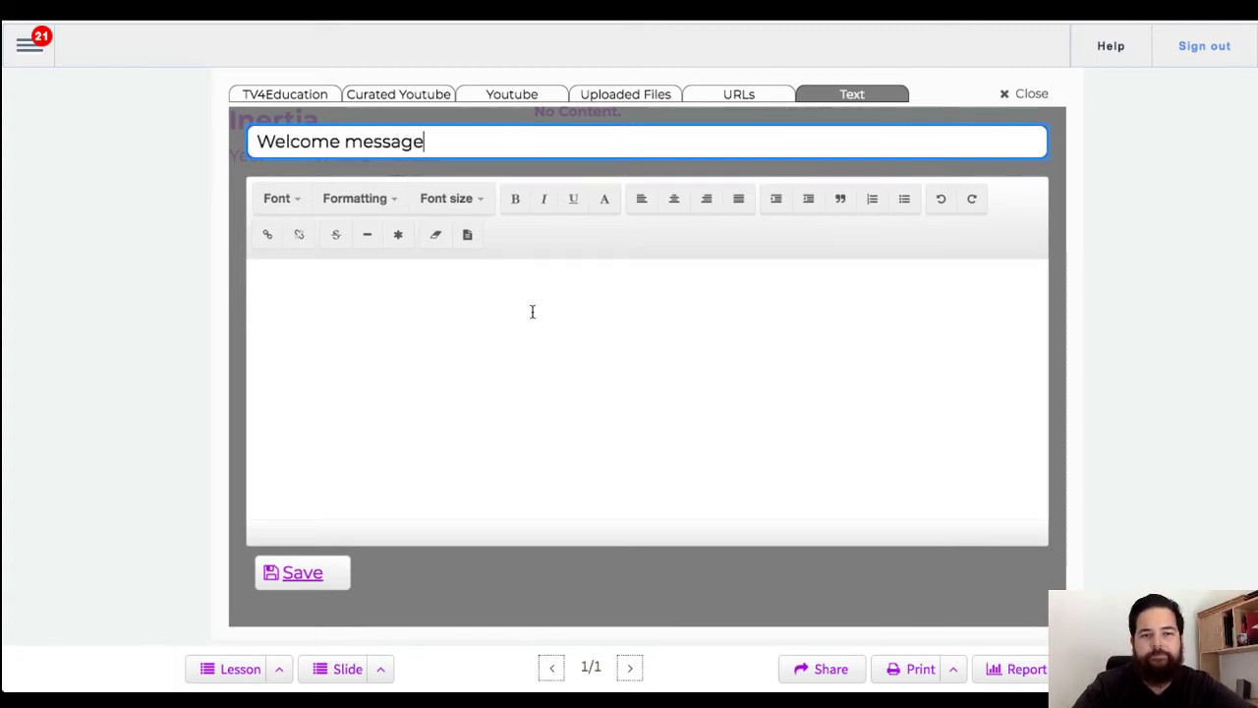
pyautogui.click(532, 342)
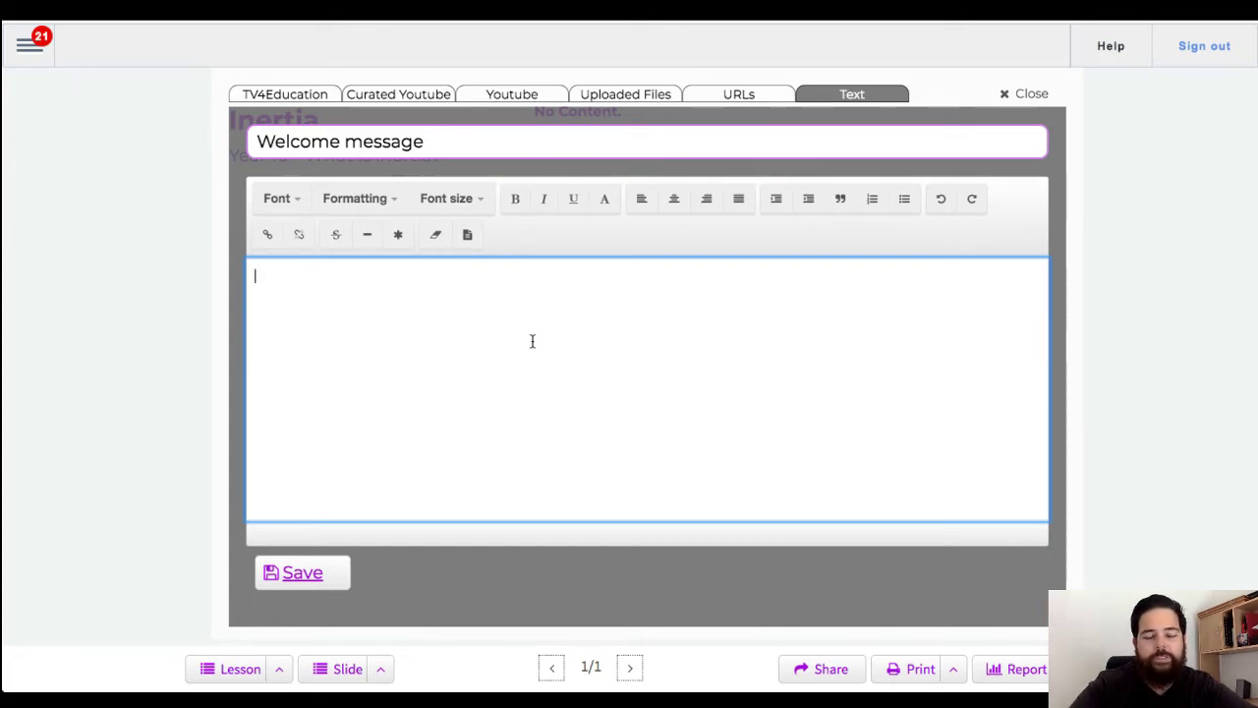
# Step: Write the heading 'Welcome to our lesson on Inertia!' with 'Inertia!' in large font
pyautogui.write('Welcome ')
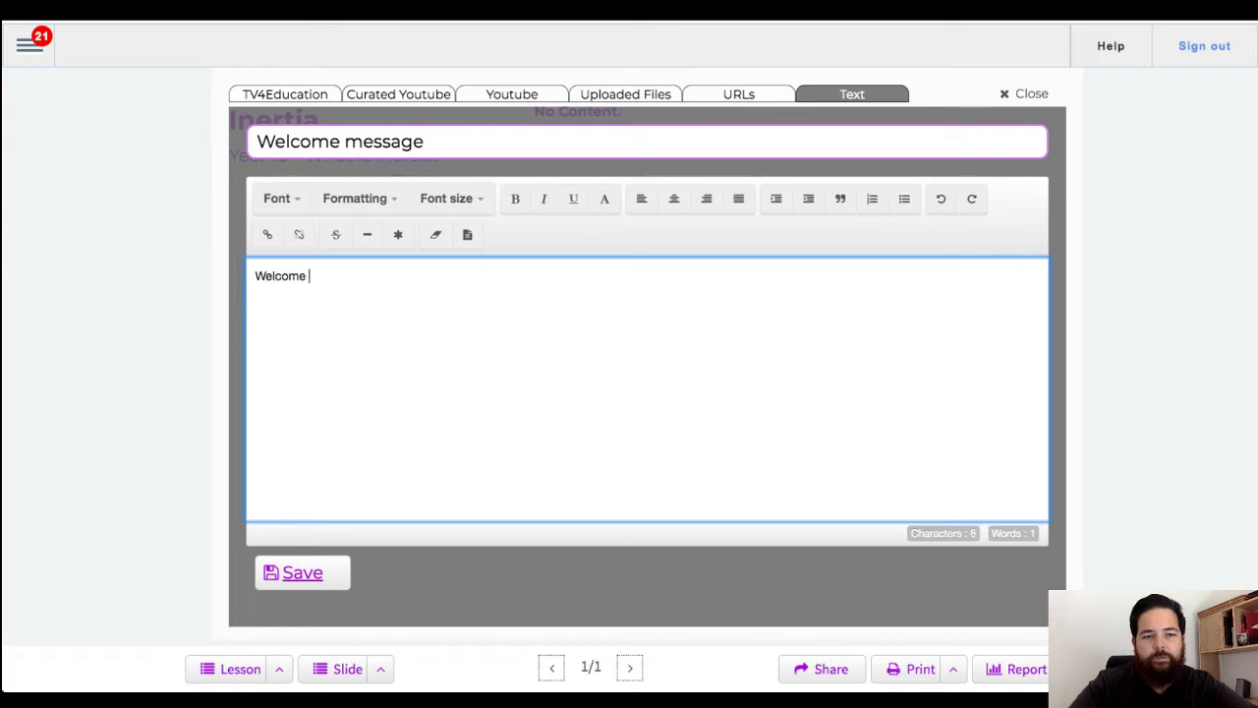
pyautogui.write('to our lesson on')
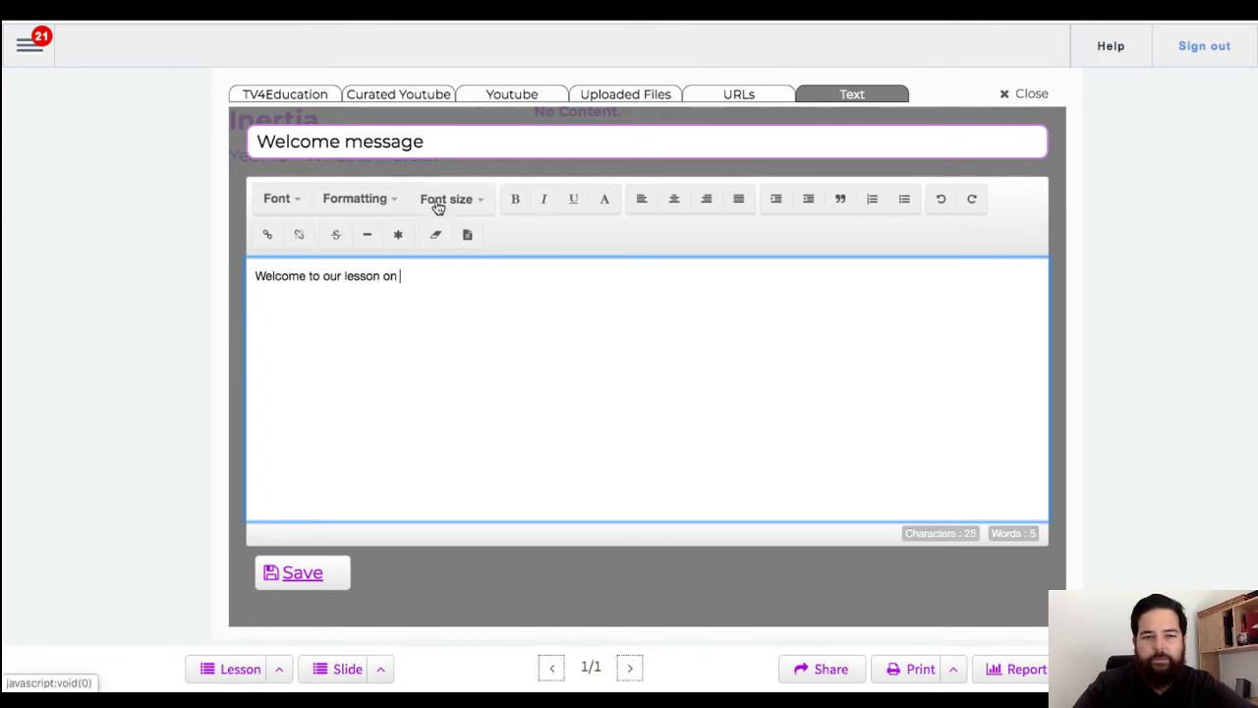
pyautogui.click(437, 200)
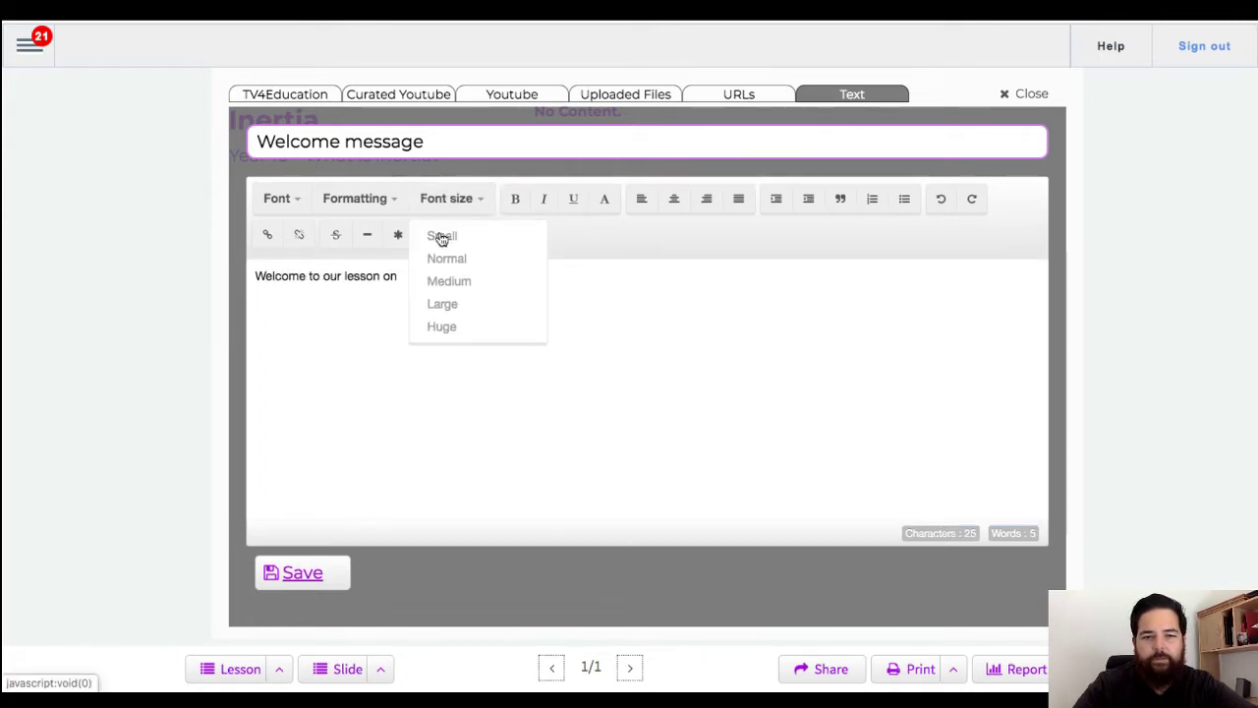
pyautogui.click(447, 304)
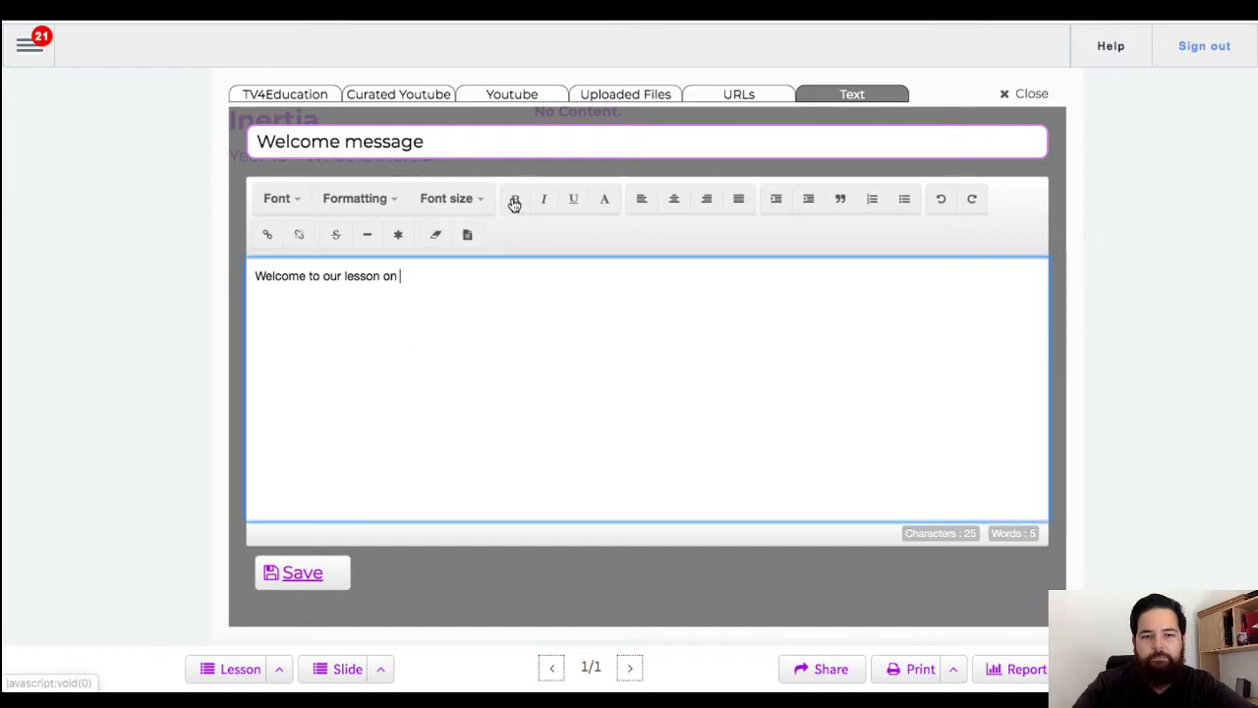
pyautogui.write('n Inertia!')
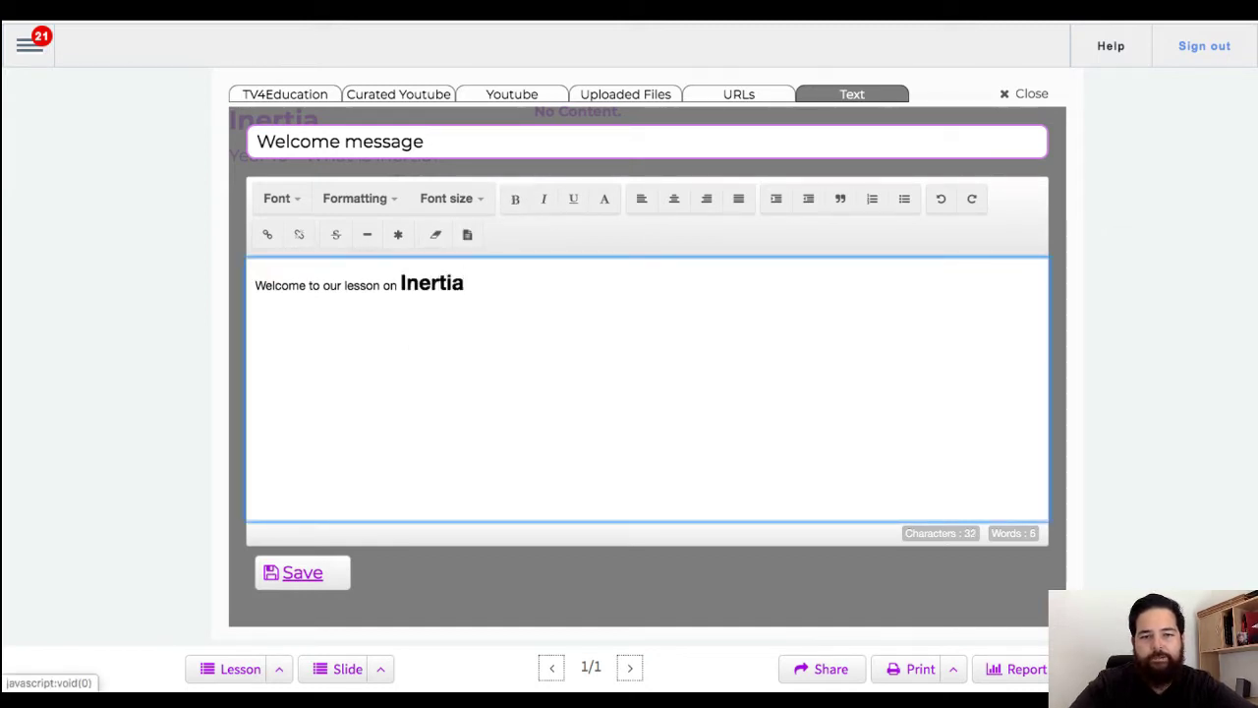
pyautogui.press('Return')
pyautogui.press('Return')
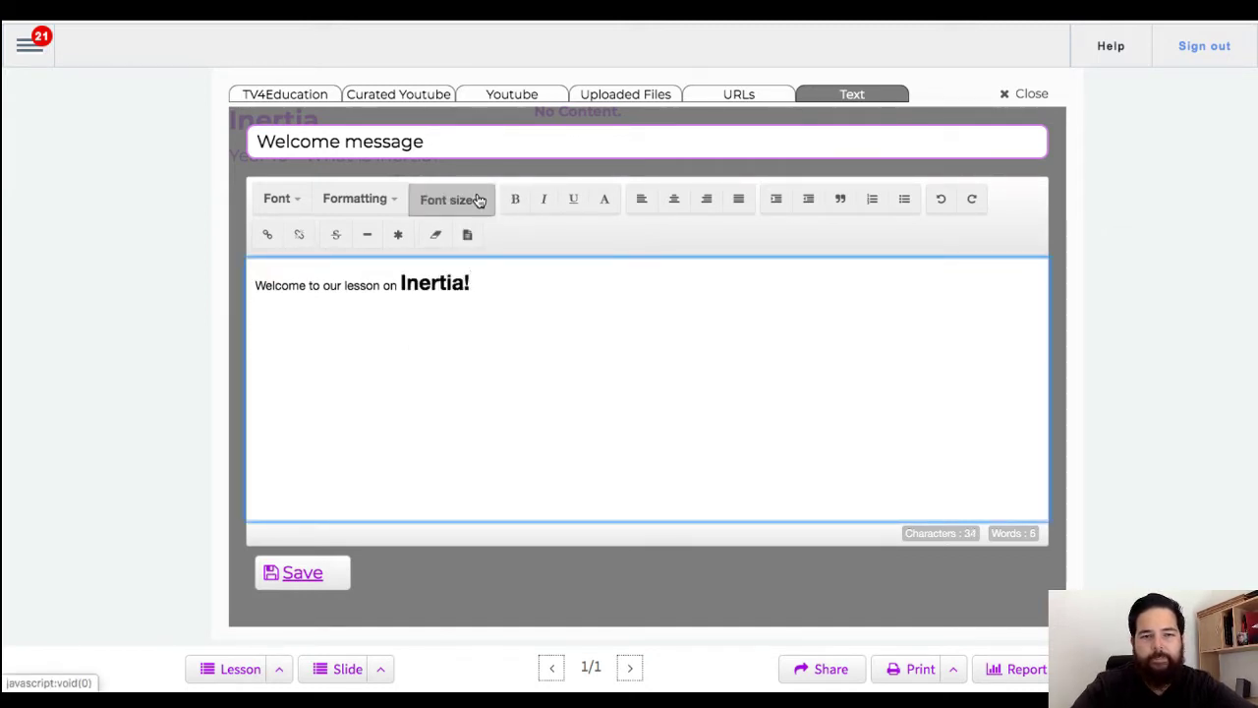
pyautogui.click(474, 200)
pyautogui.click(457, 258)
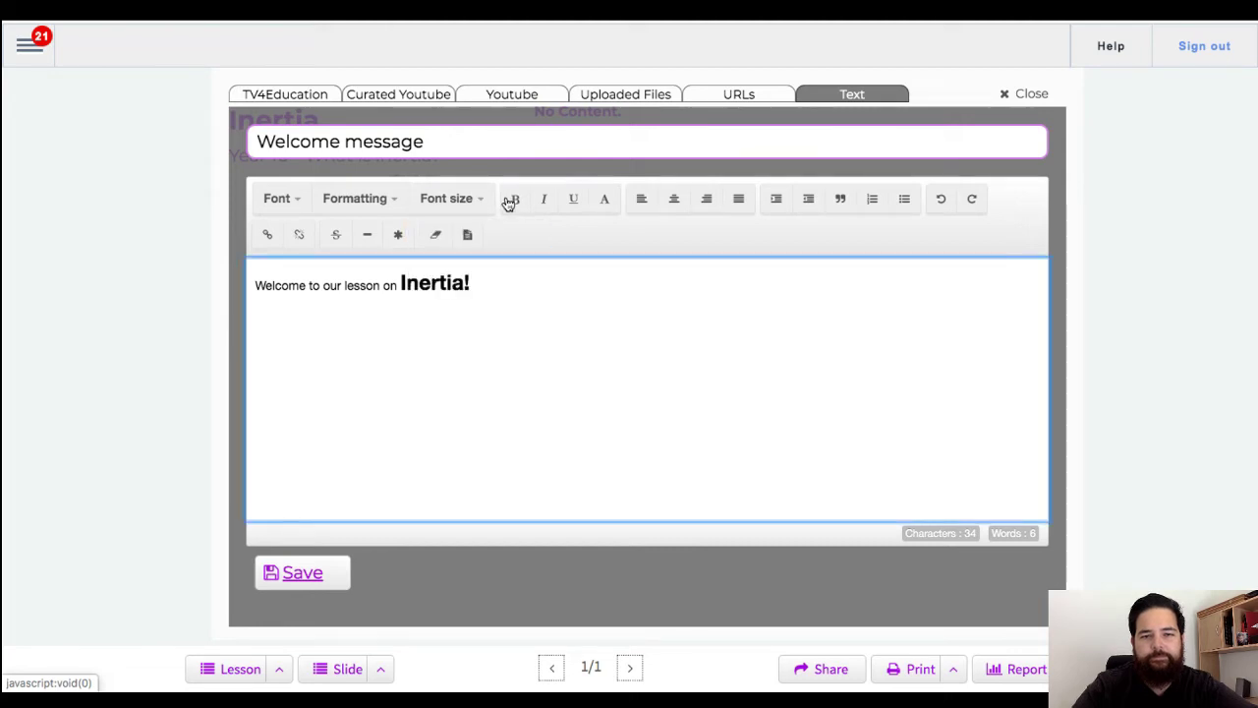
# Step: Add the line 'We're going to have a look at, what is inertia and how does it affect our everyday lives?'
pyautogui.write("We're goin")
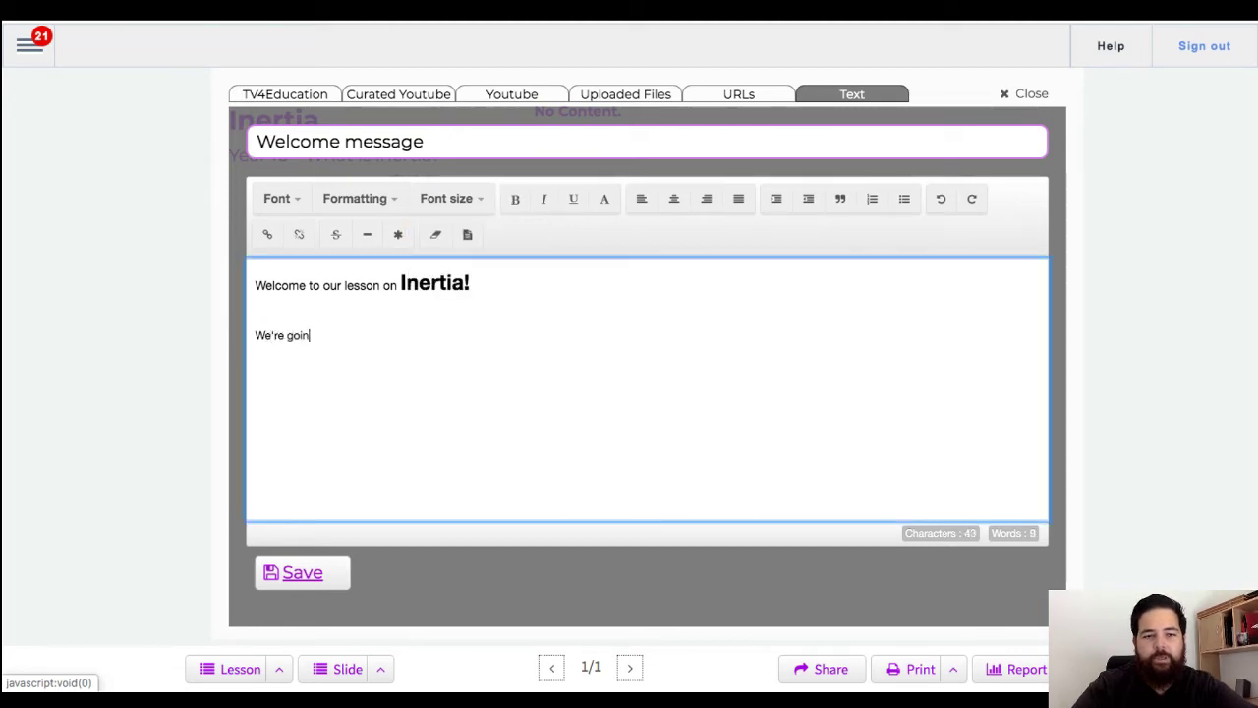
pyautogui.write('g to have a look at')
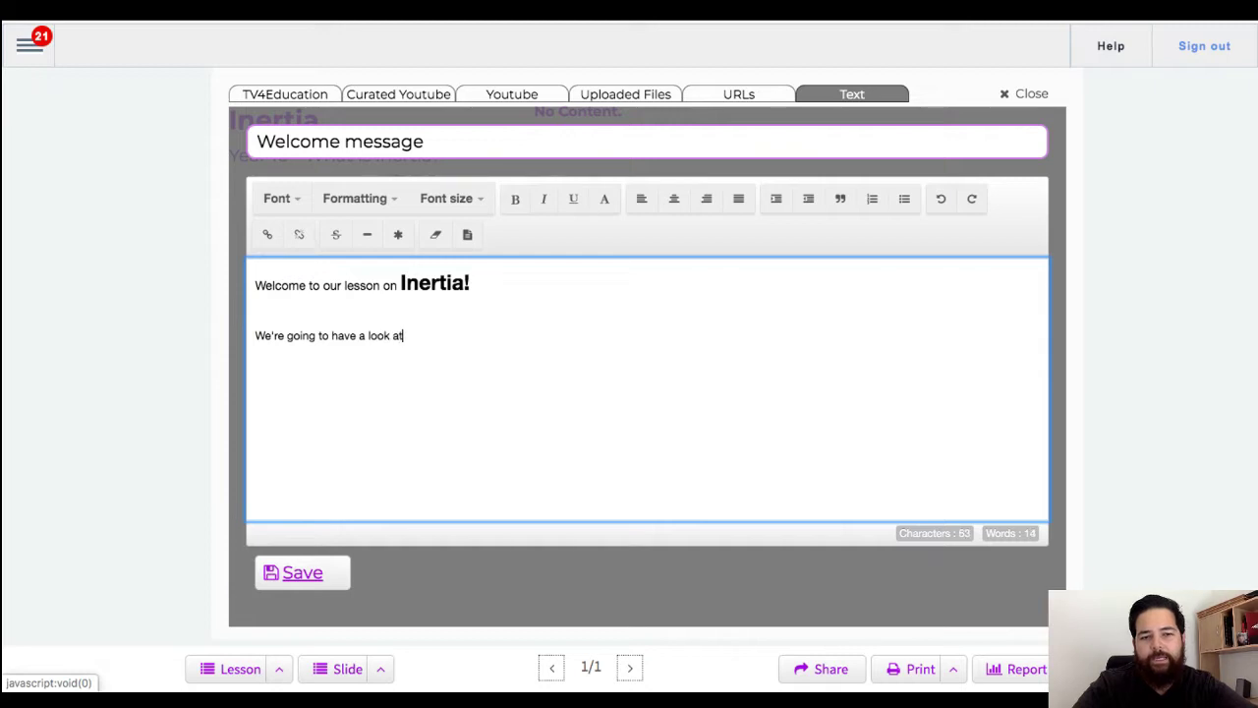
pyautogui.write(', what i')
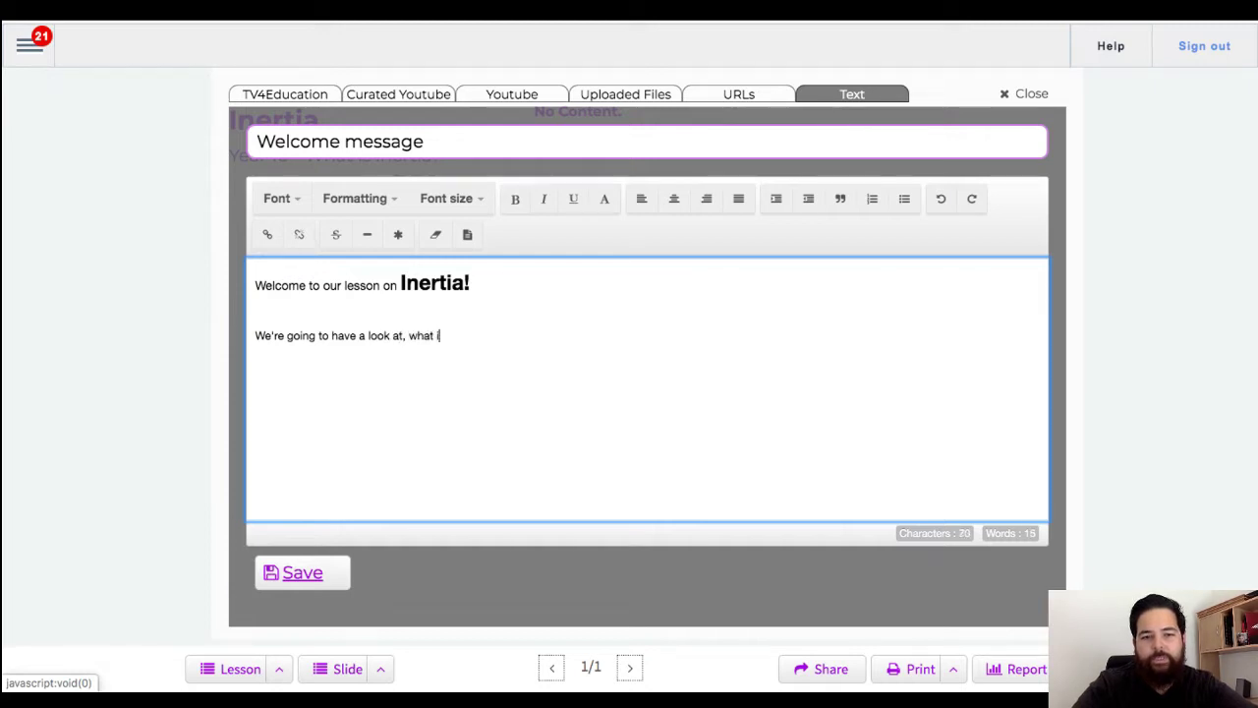
pyautogui.write('s inertia,')
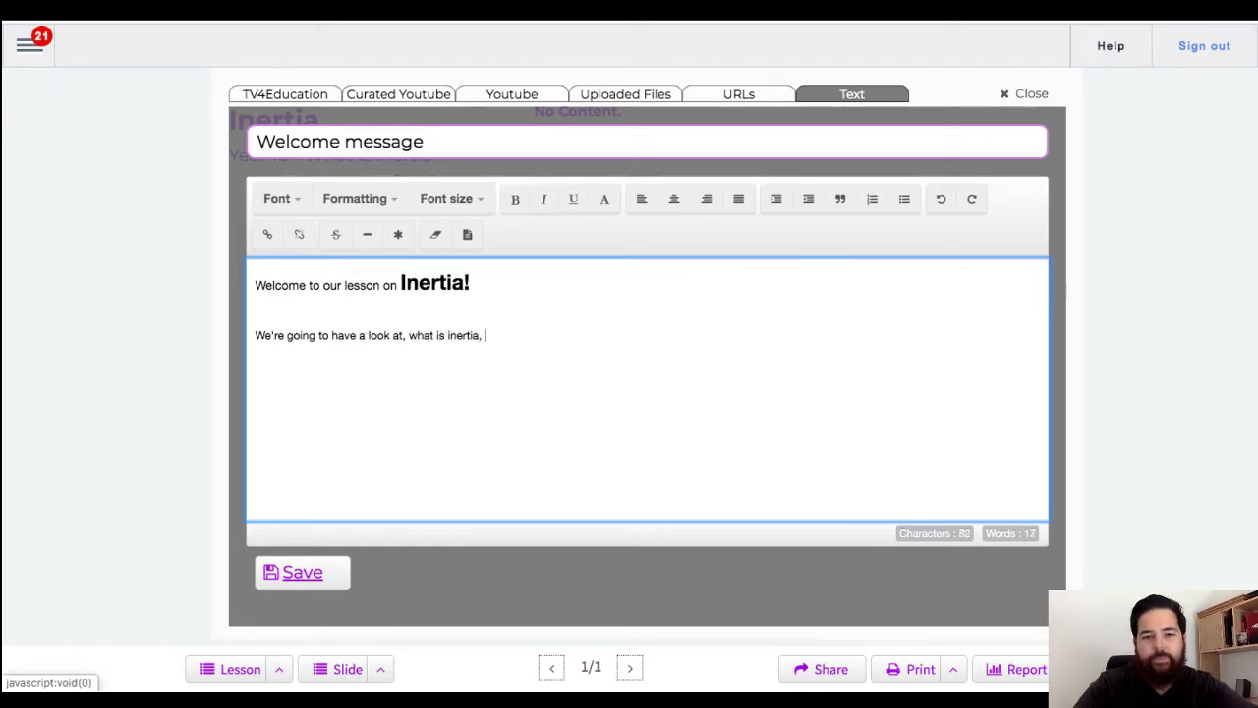
pyautogui.press('BackSpace')
pyautogui.press('BackSpace')
pyautogui.write('and ')
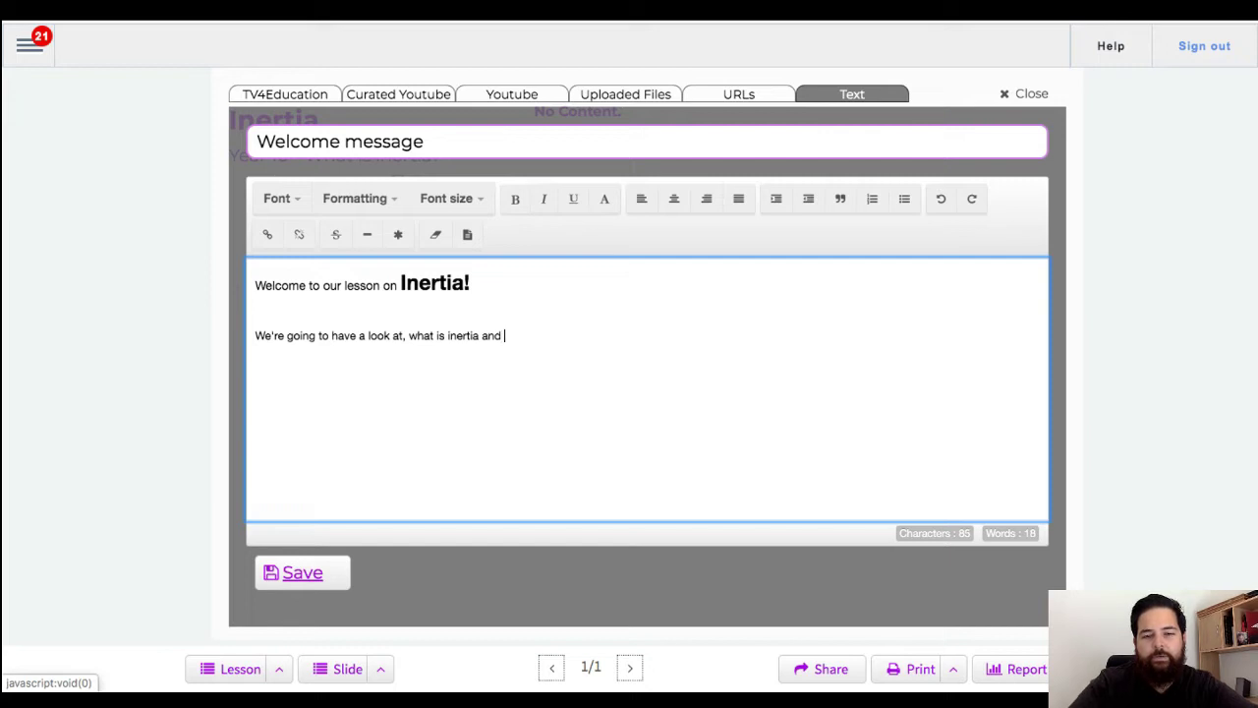
pyautogui.write('how does it affect our everyday live')
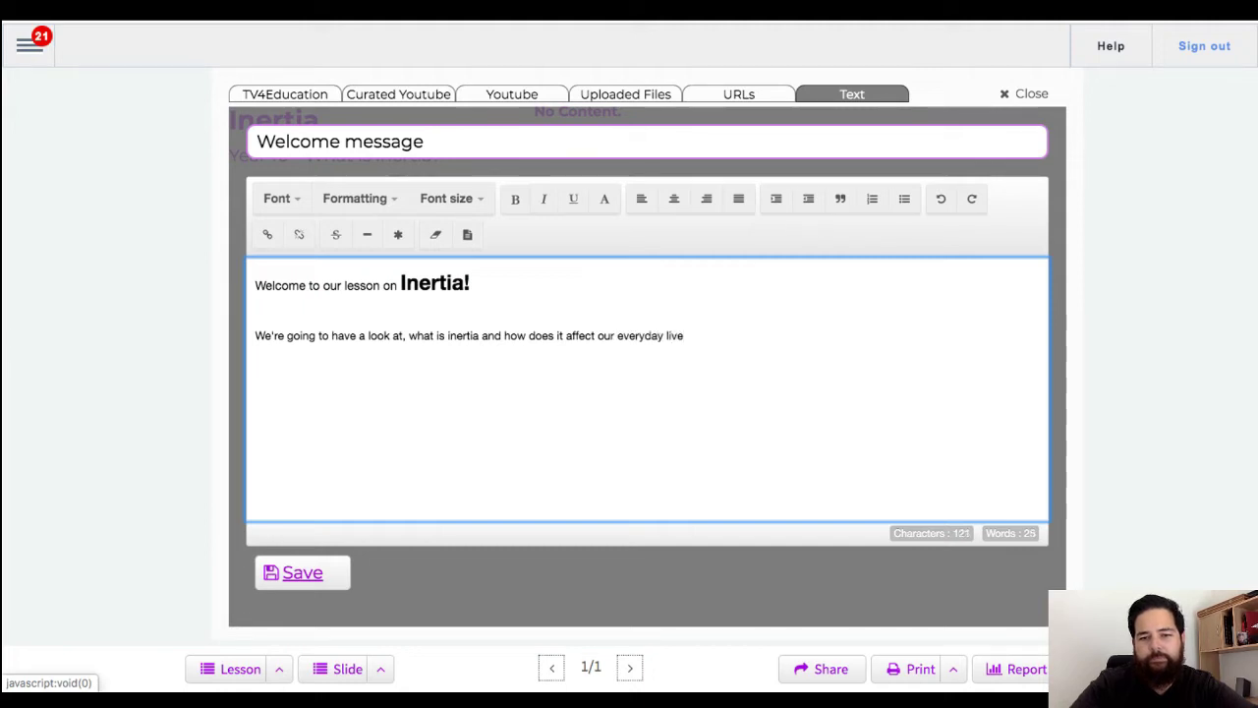
pyautogui.press('BackSpace')
pyautogui.press('BackSpace')
pyautogui.write('fes.')
pyautogui.press('BackSpace')
pyautogui.press('BackSpace')
pyautogui.press('BackSpace')
pyautogui.write('ves?')
# Step: Add a closing line inviting students to email the teacher anytime, followed by the teacher's e-mail address
pyautogui.press('Return')
pyautogui.write("Don't forget")
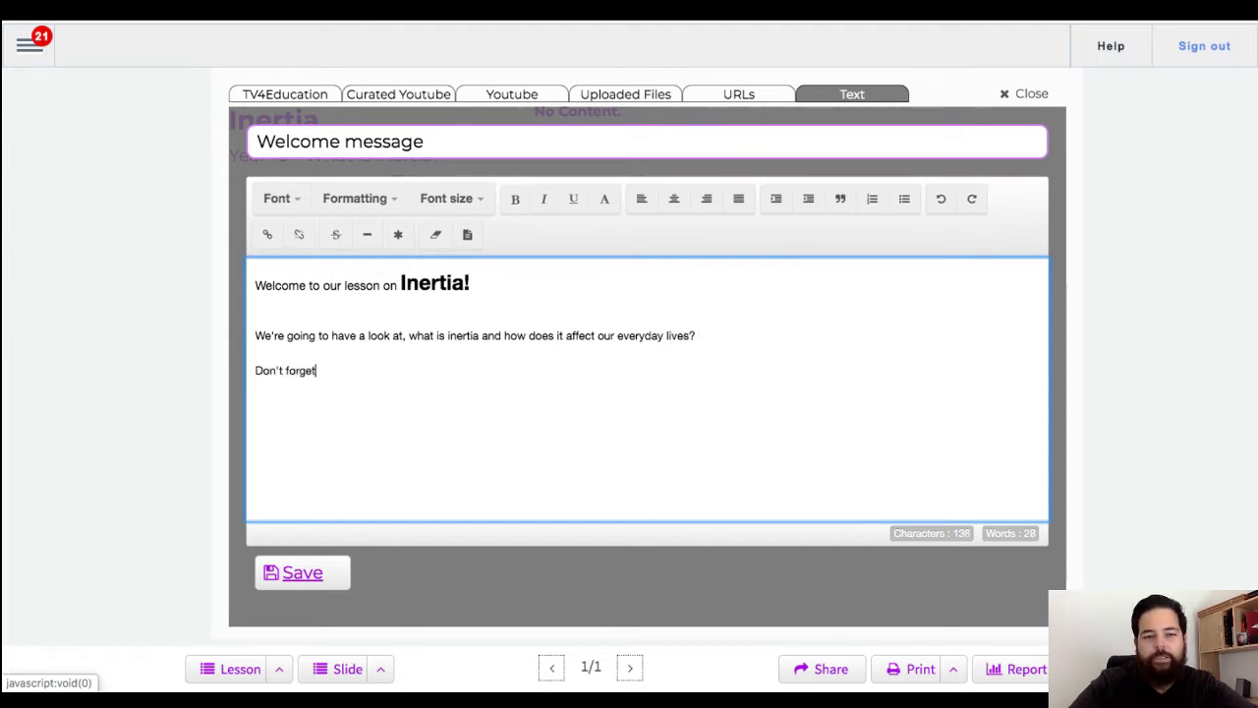
pyautogui.write(', you can email ')
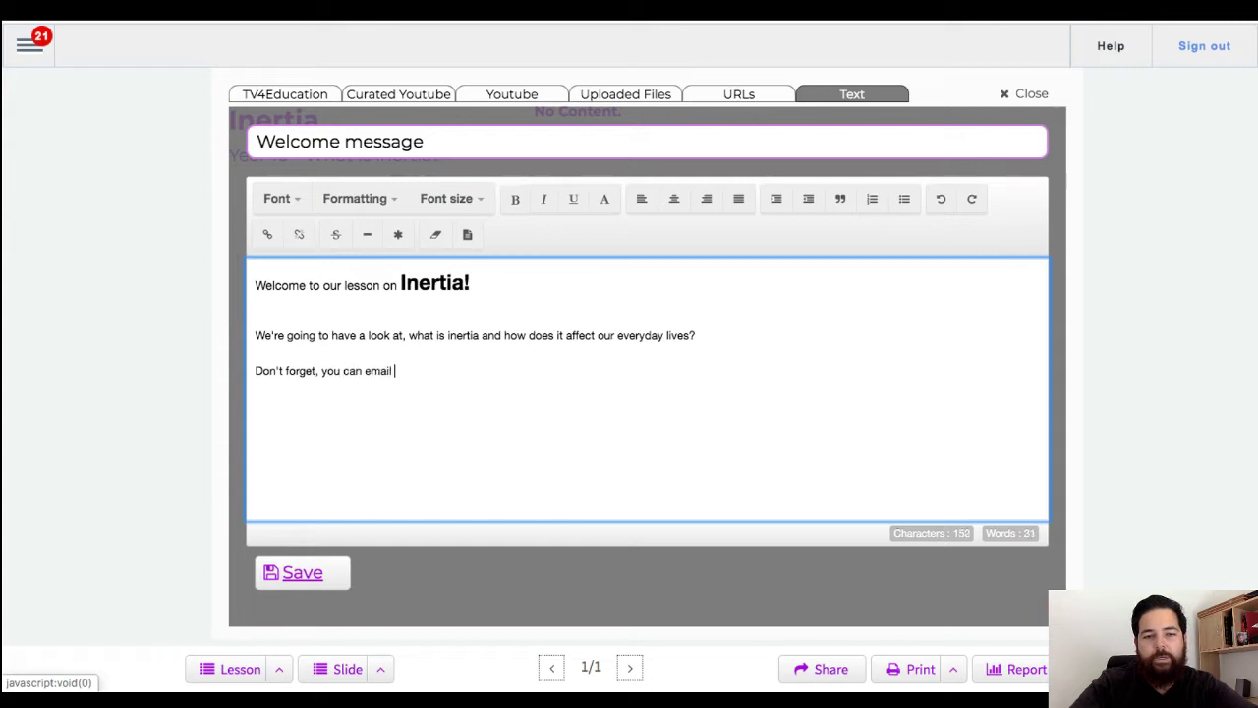
pyautogui.write('me at anytime on')
pyautogui.press('BackSpace')
pyautogui.press('BackSpace')
pyautogui.press('BackSpace')
pyautogui.press('BackSpace')
pyautogui.press('BackSpace')
pyautogui.write('me on')
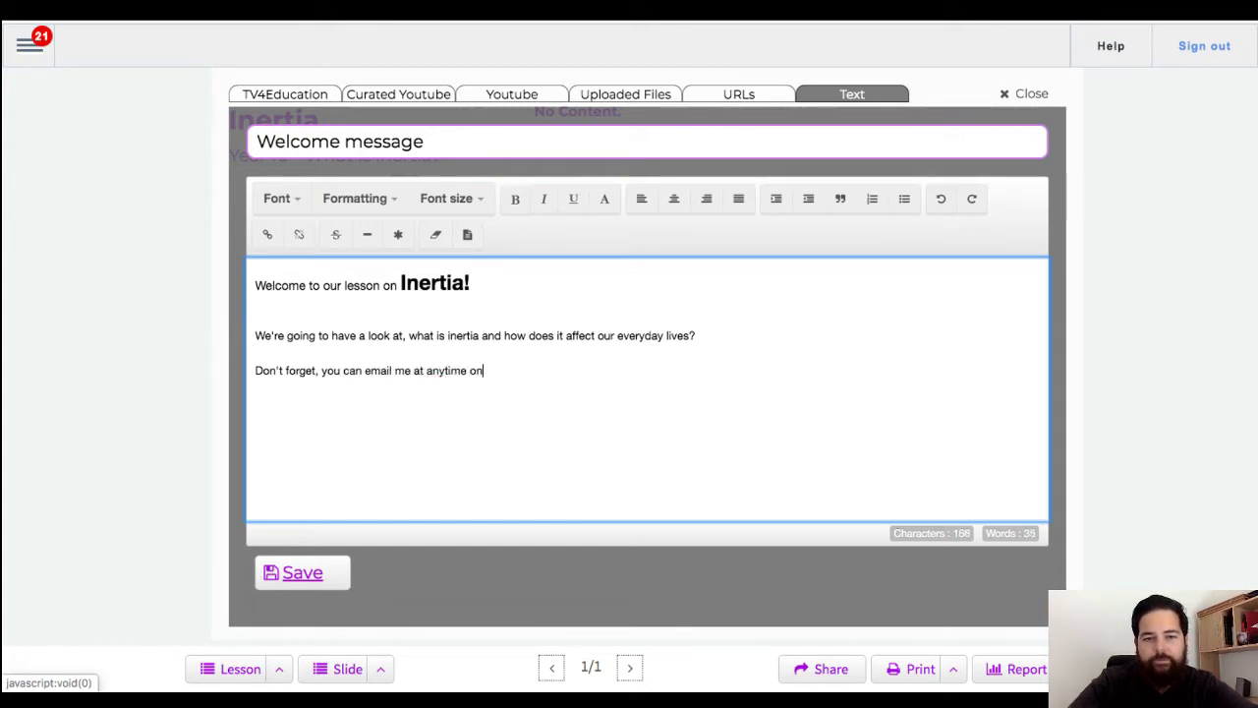
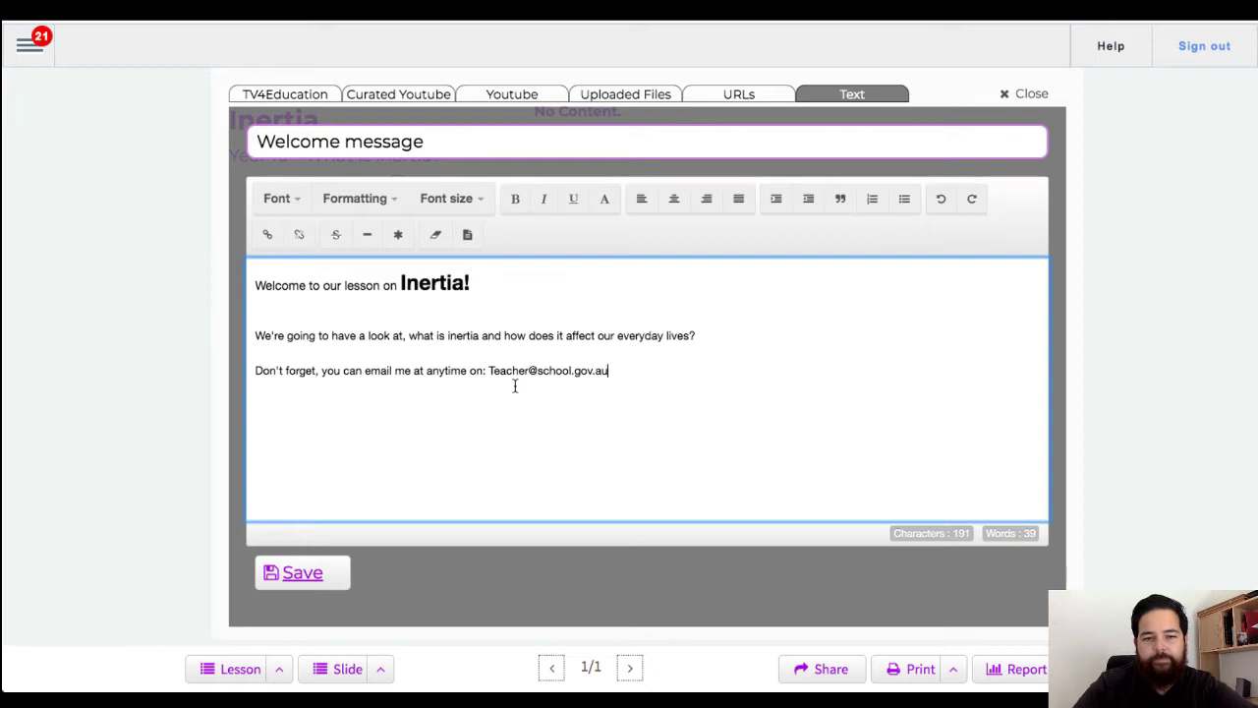
# Step: Underline the teacher's e-mail address, colour it blue, and save the Welcome message
pyautogui.keyDown('shift'); pyautogui.click(487, 371); pyautogui.keyUp('shift')
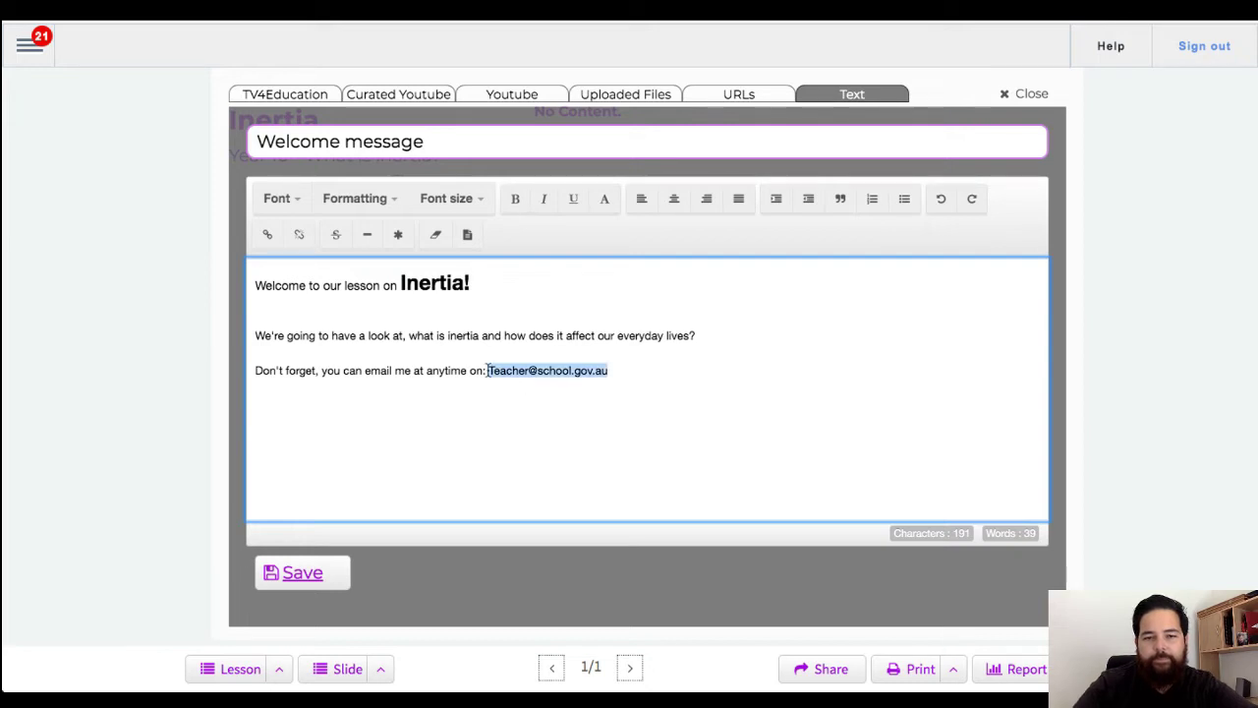
pyautogui.click(574, 211)
pyautogui.click(605, 201)
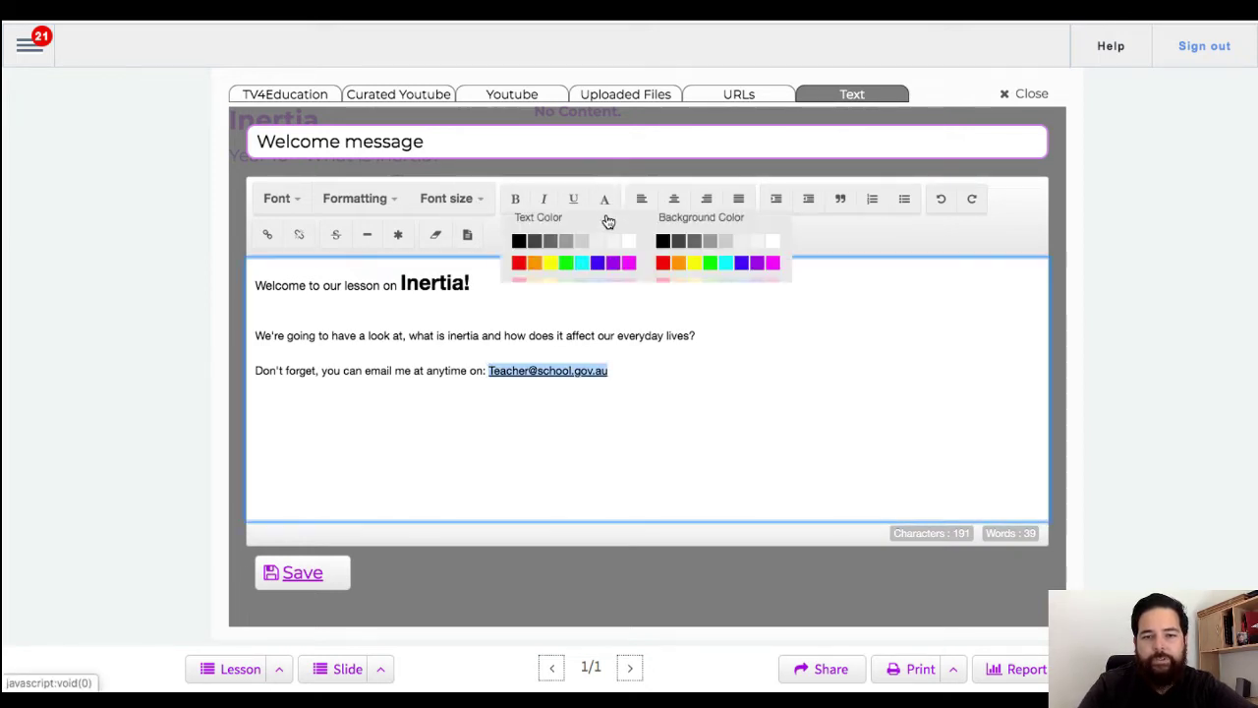
pyautogui.click(599, 275)
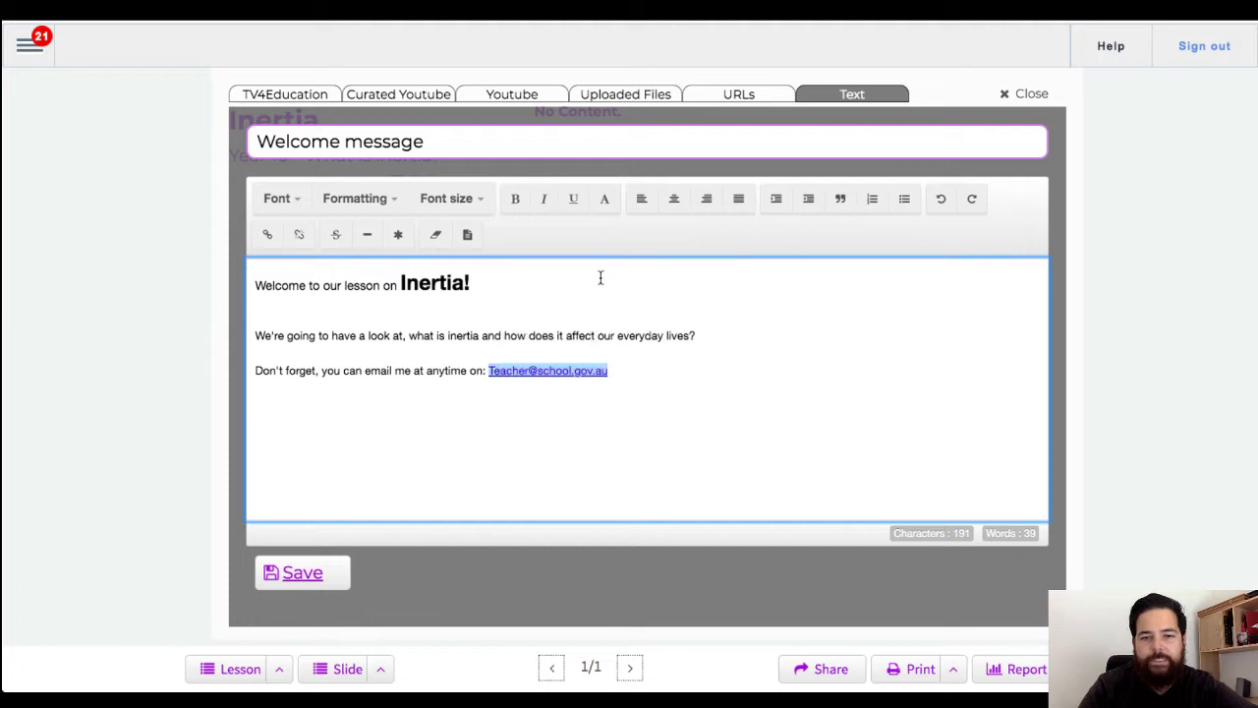
pyautogui.click(638, 381)
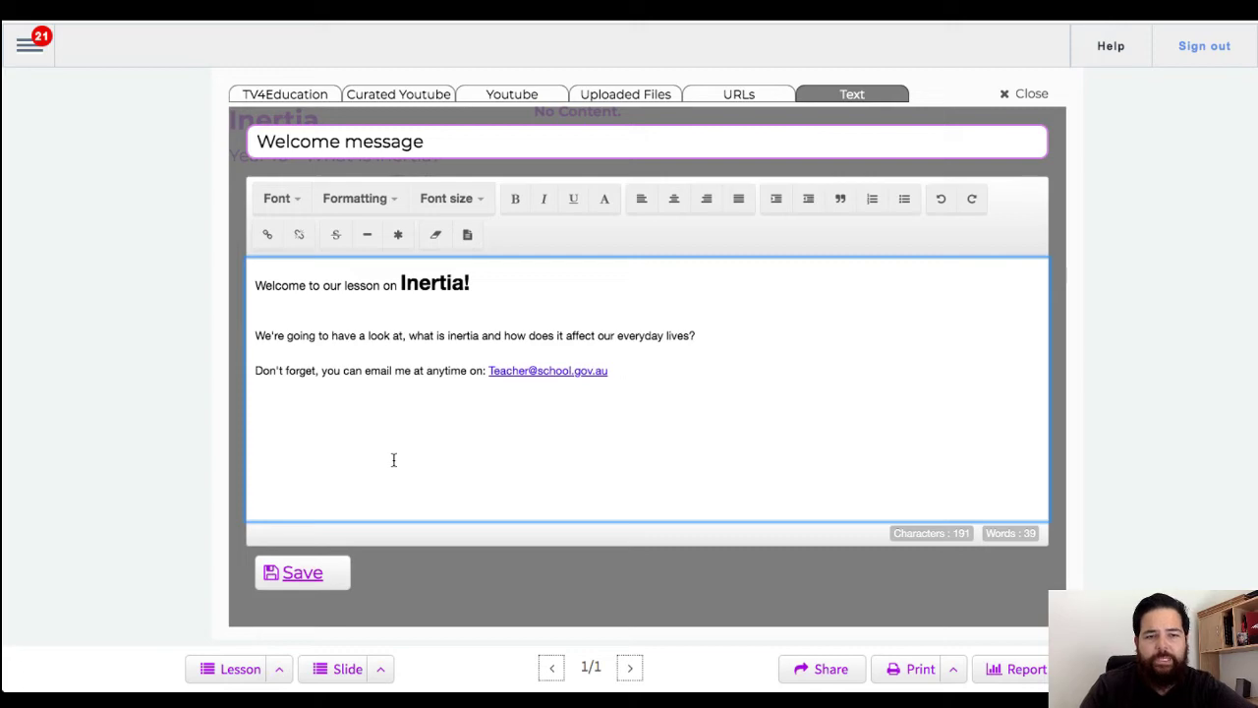
pyautogui.click(298, 576)
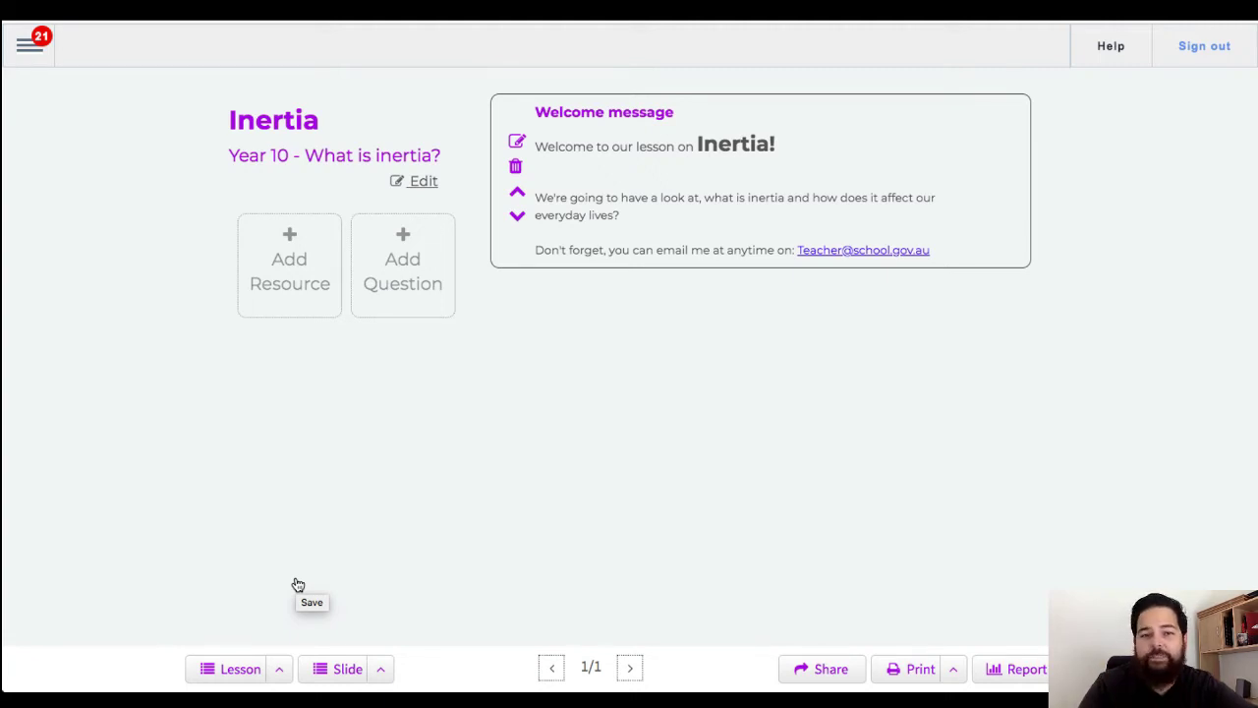
# Step: Search TV4Education for 'inertia' and add the 'PRINCIPLES OF PHYSICS ---1-12 Moment of Inertia' video
pyautogui.click(281, 291)
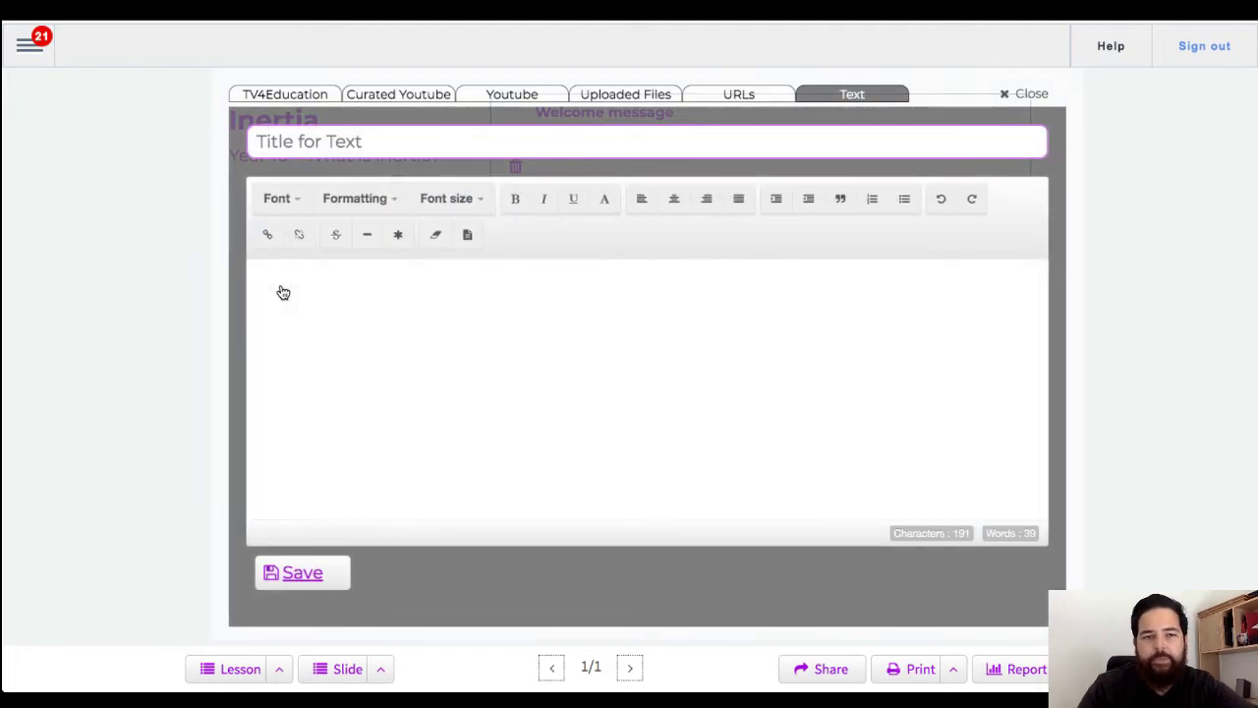
pyautogui.click(274, 98)
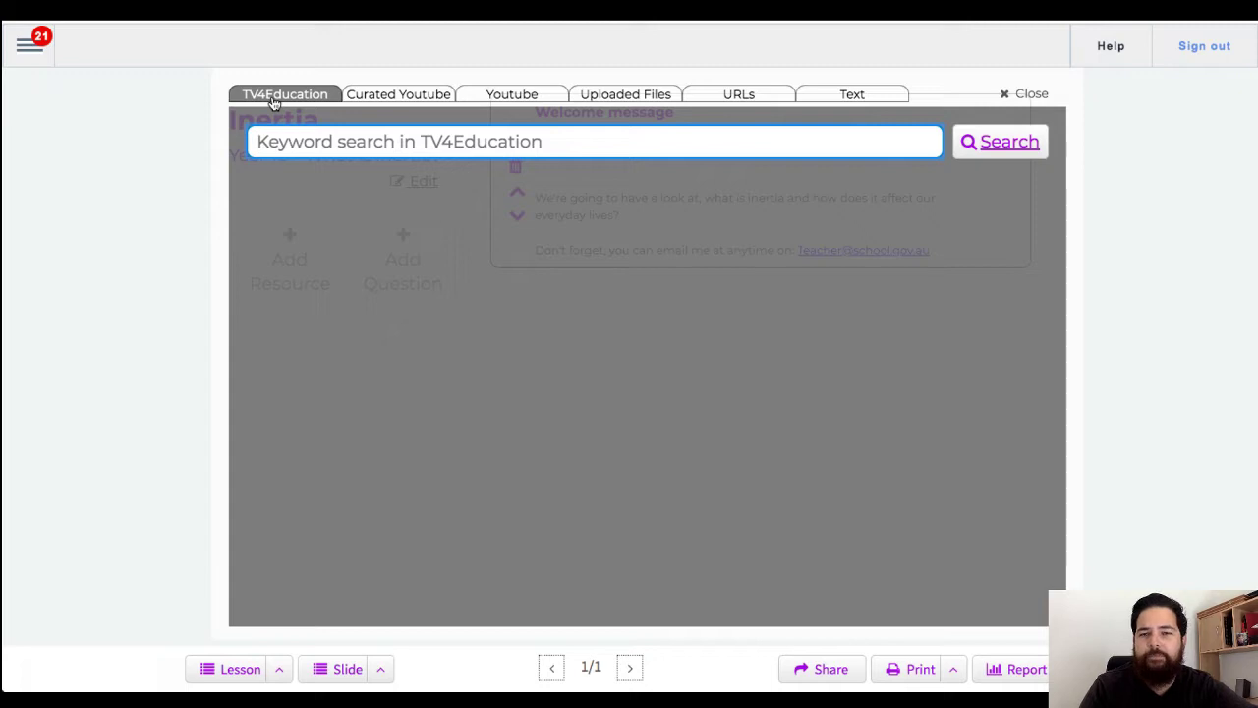
pyautogui.write('inertia')
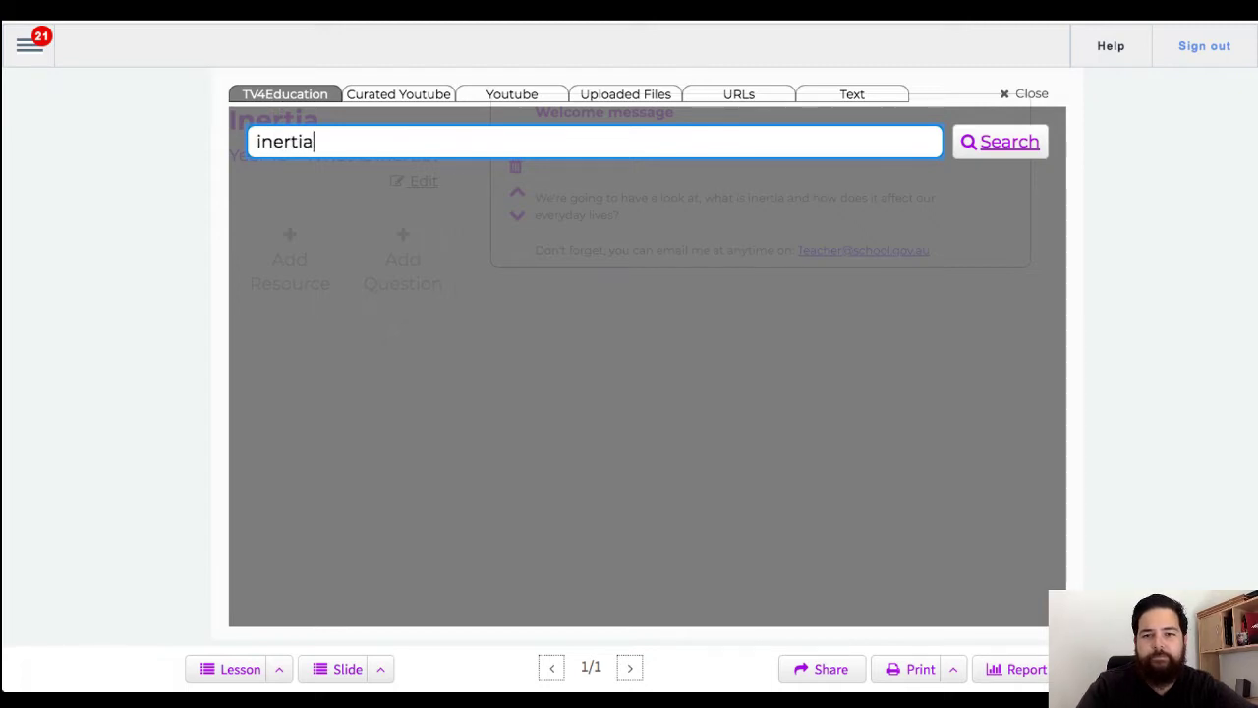
pyautogui.press('Return')
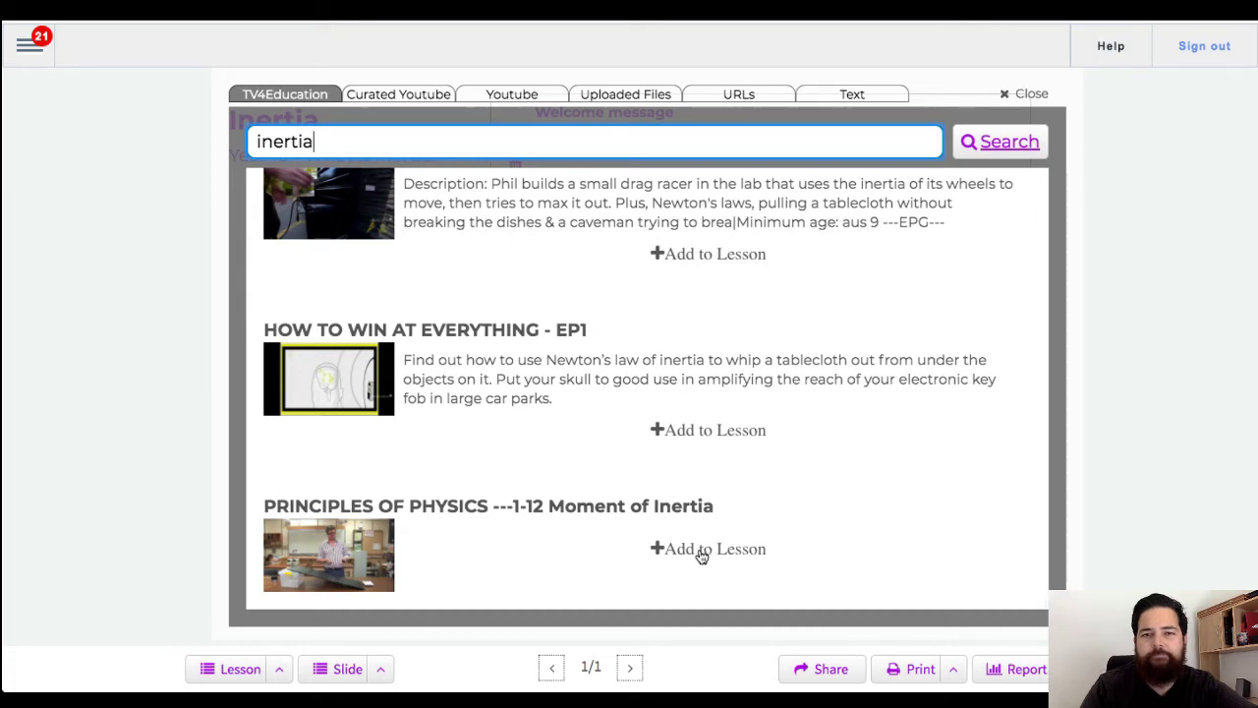
pyautogui.click(702, 552)
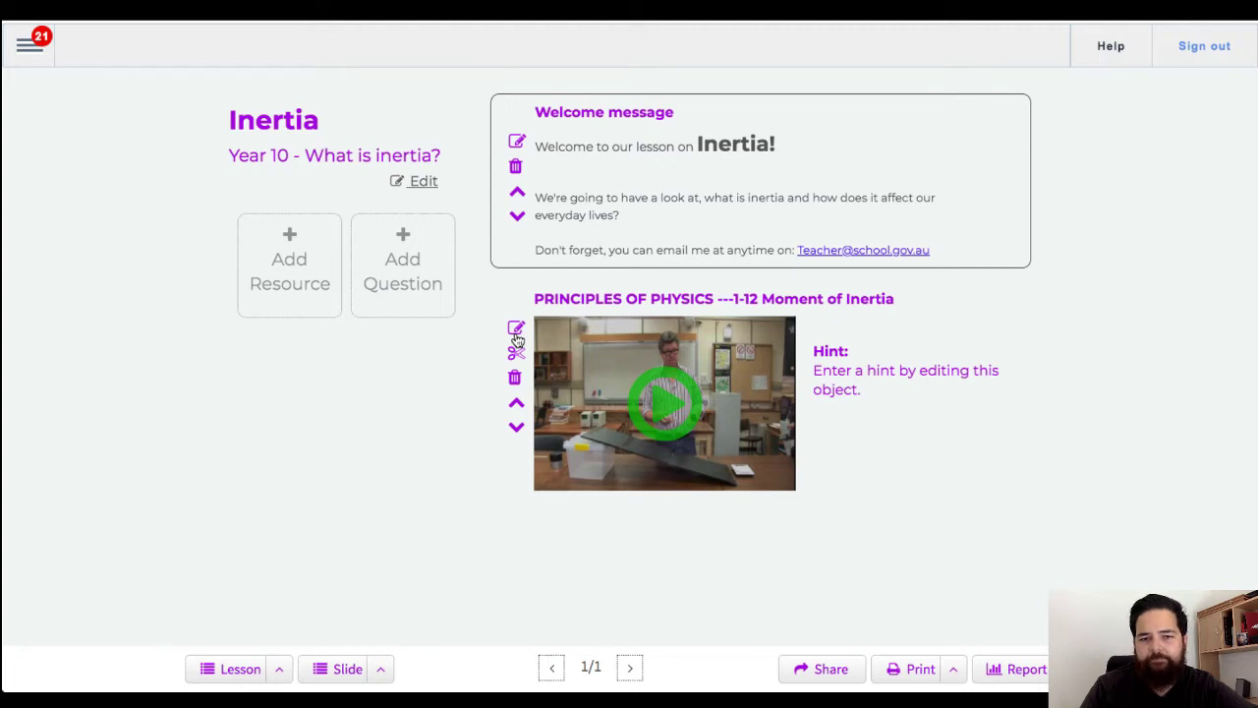
# Step: Retitle the video 'Watch this video on inertia' with hint 'Pay attention to 02:34 to 04:27', and save
pyautogui.click(516, 330)
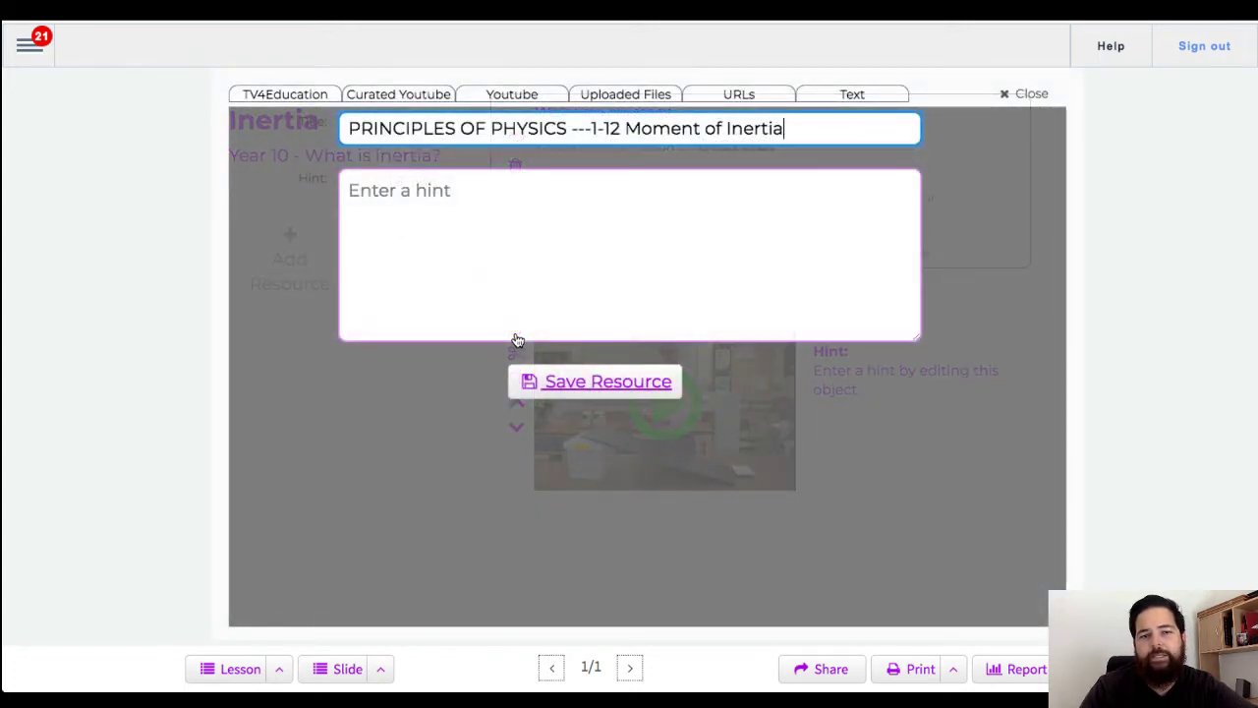
pyautogui.hotkey('ctrl', 'a')
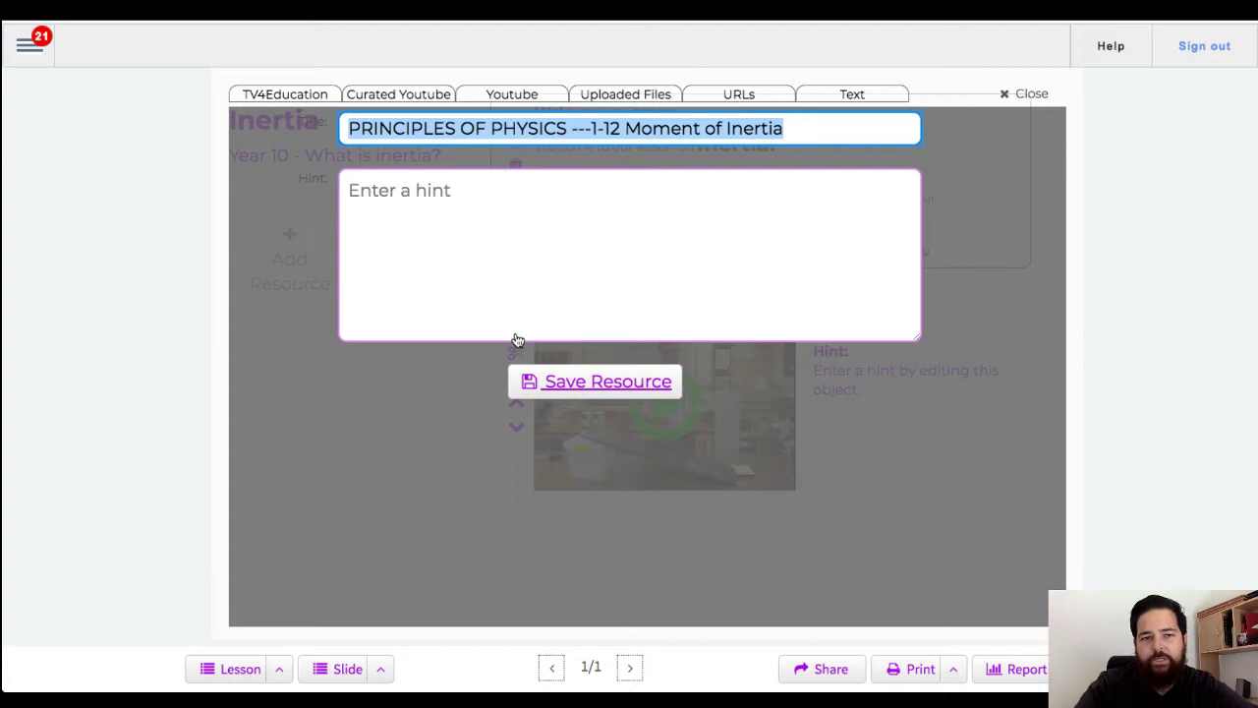
pyautogui.write('Wha')
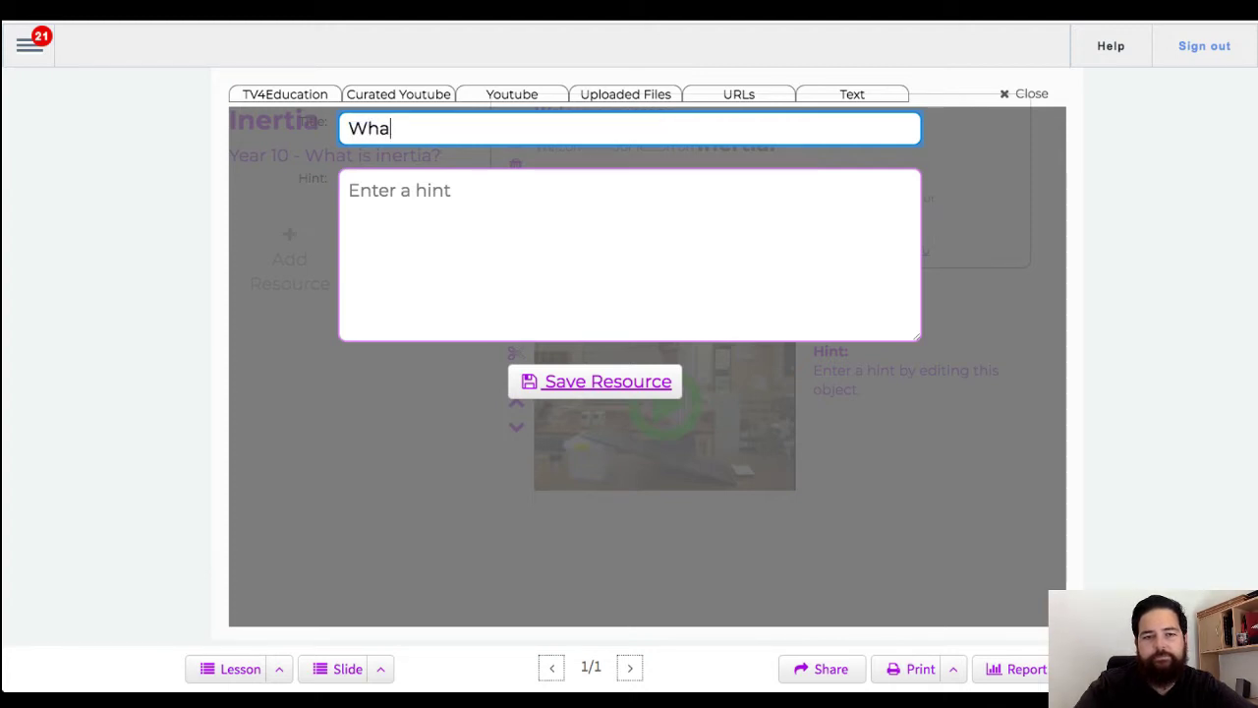
pyautogui.press('BackSpace')
pyautogui.press('BackSpace')
pyautogui.write('atch this video ')
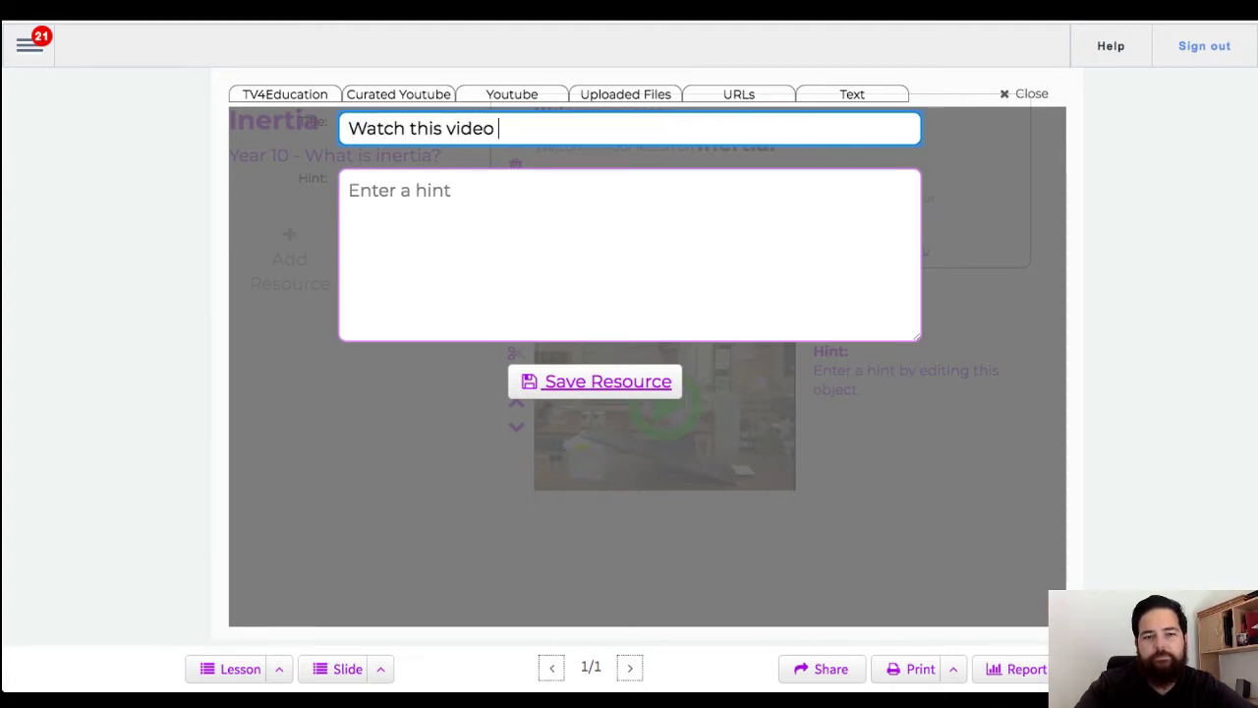
pyautogui.write('on inertia')
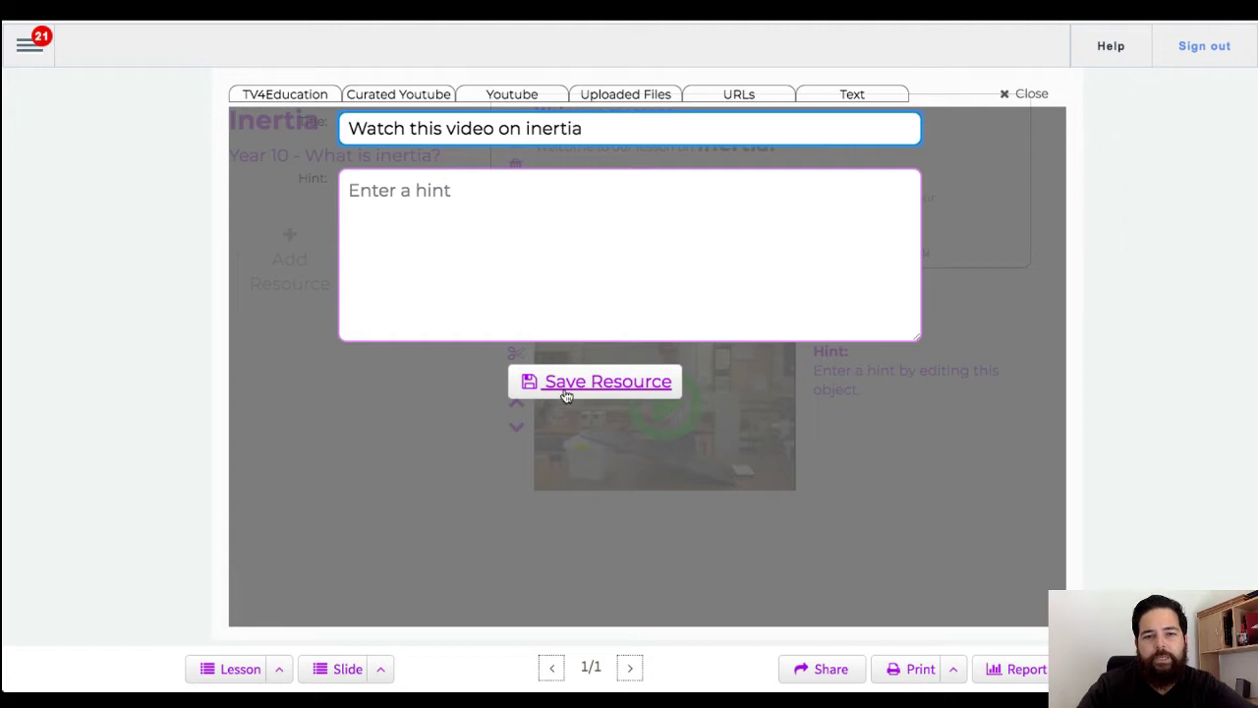
pyautogui.click(553, 275)
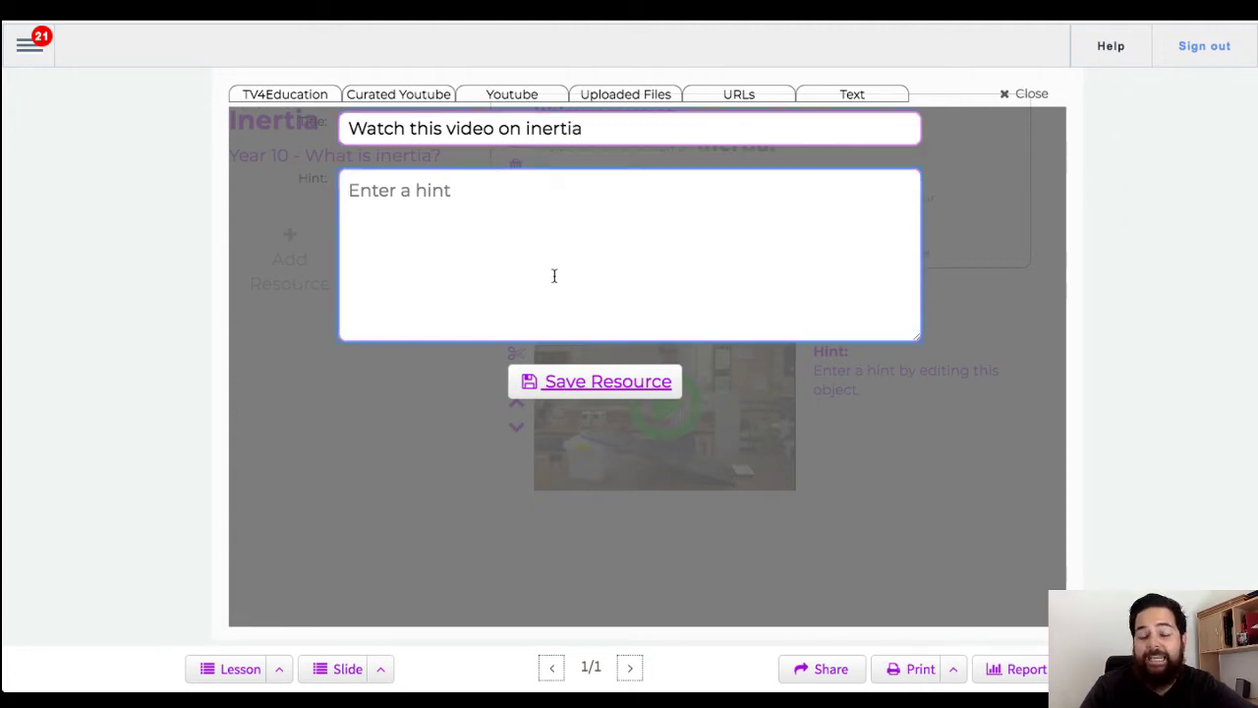
pyautogui.write('Pay attention to ')
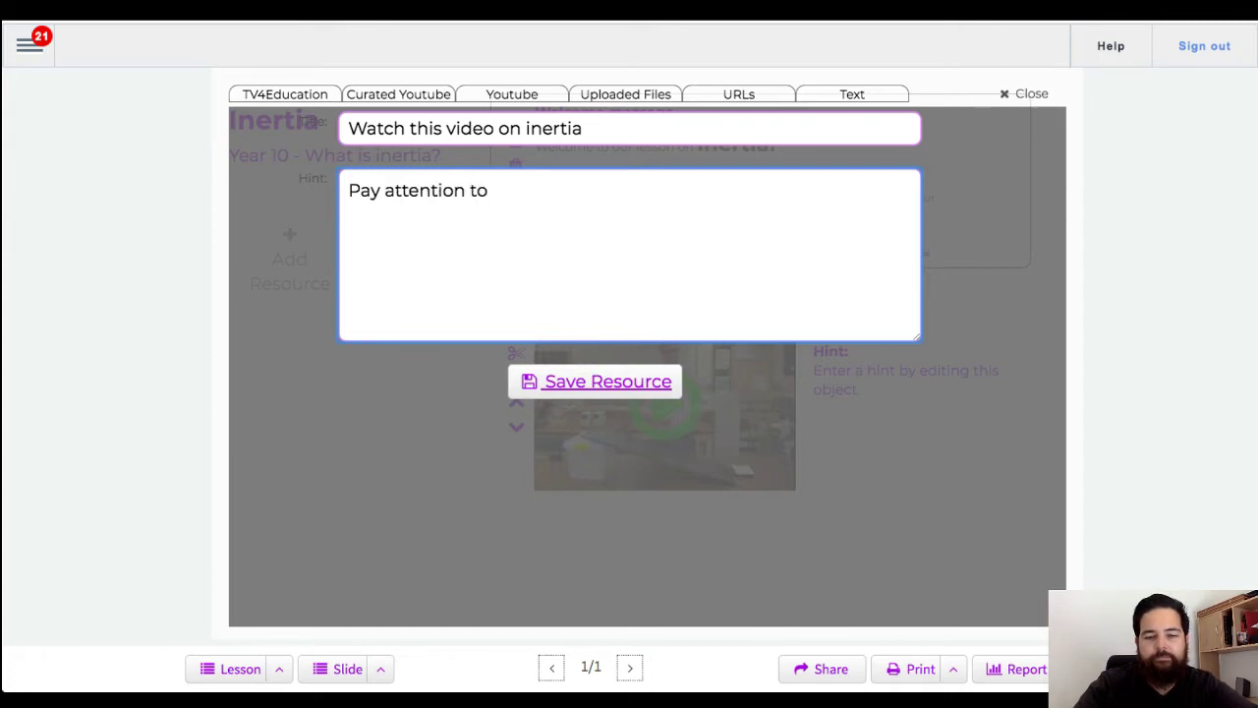
pyautogui.write('02:')
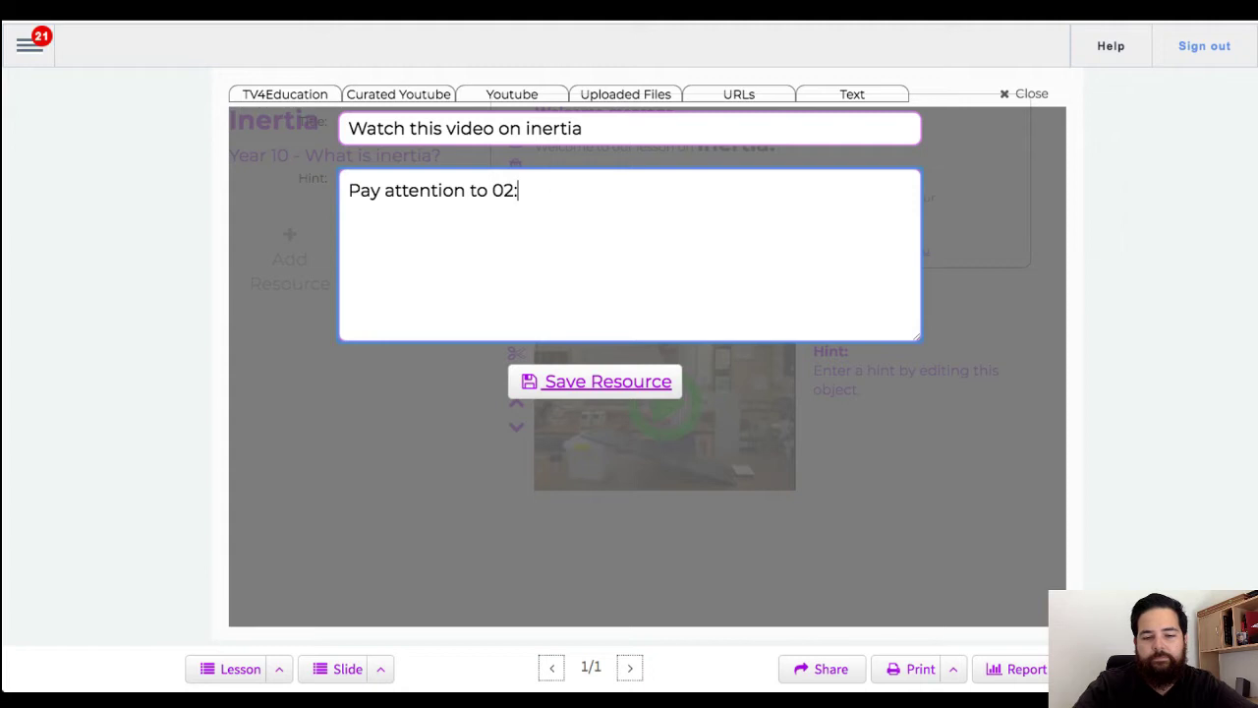
pyautogui.write('34  to  ')
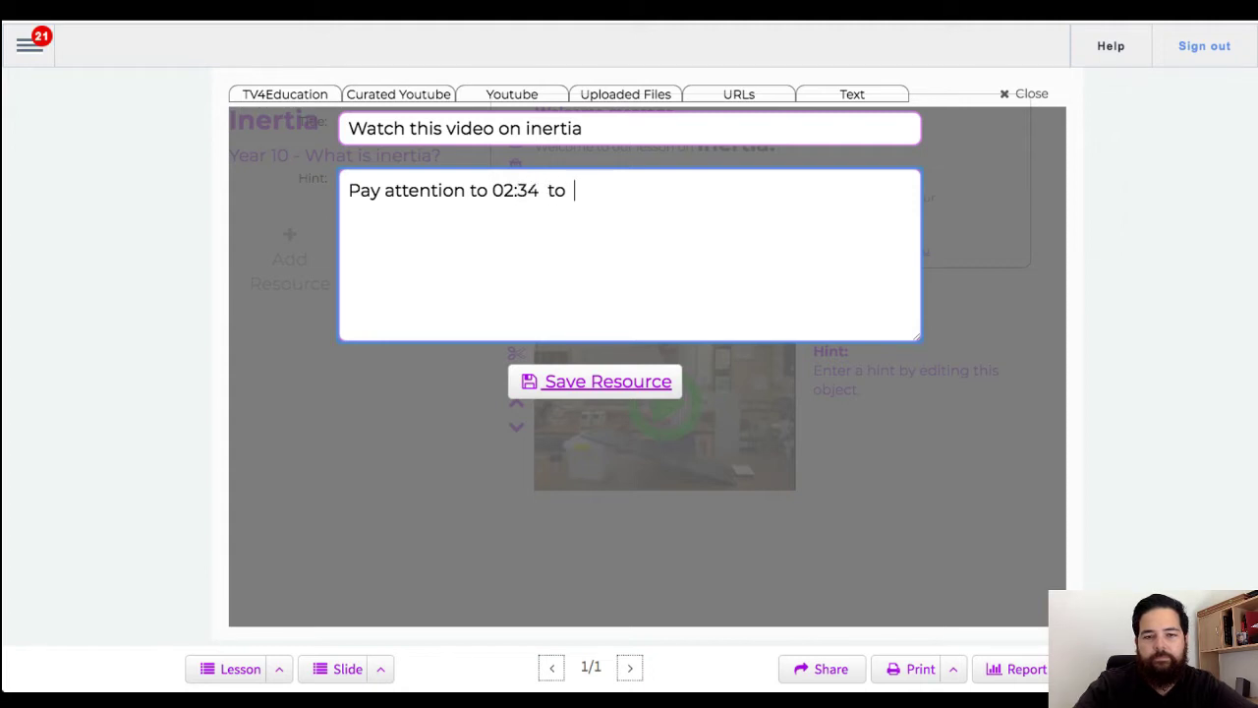
pyautogui.write('04:')
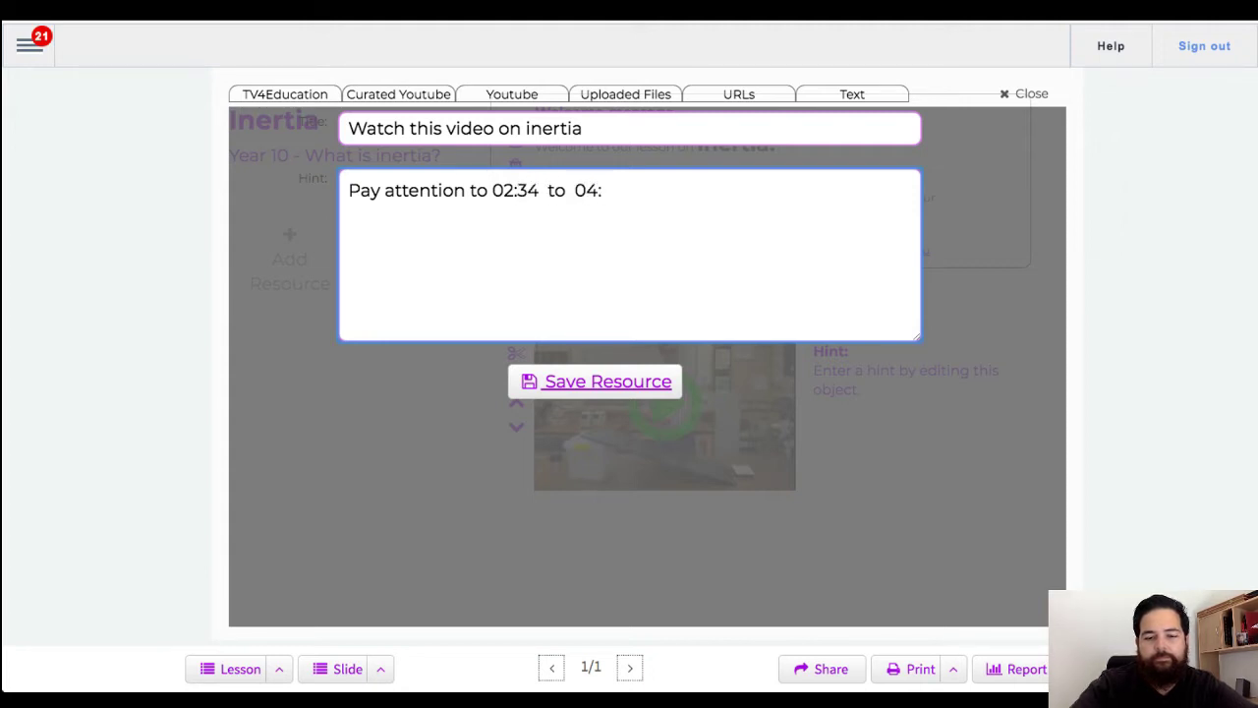
pyautogui.write('27')
pyautogui.click(566, 389)
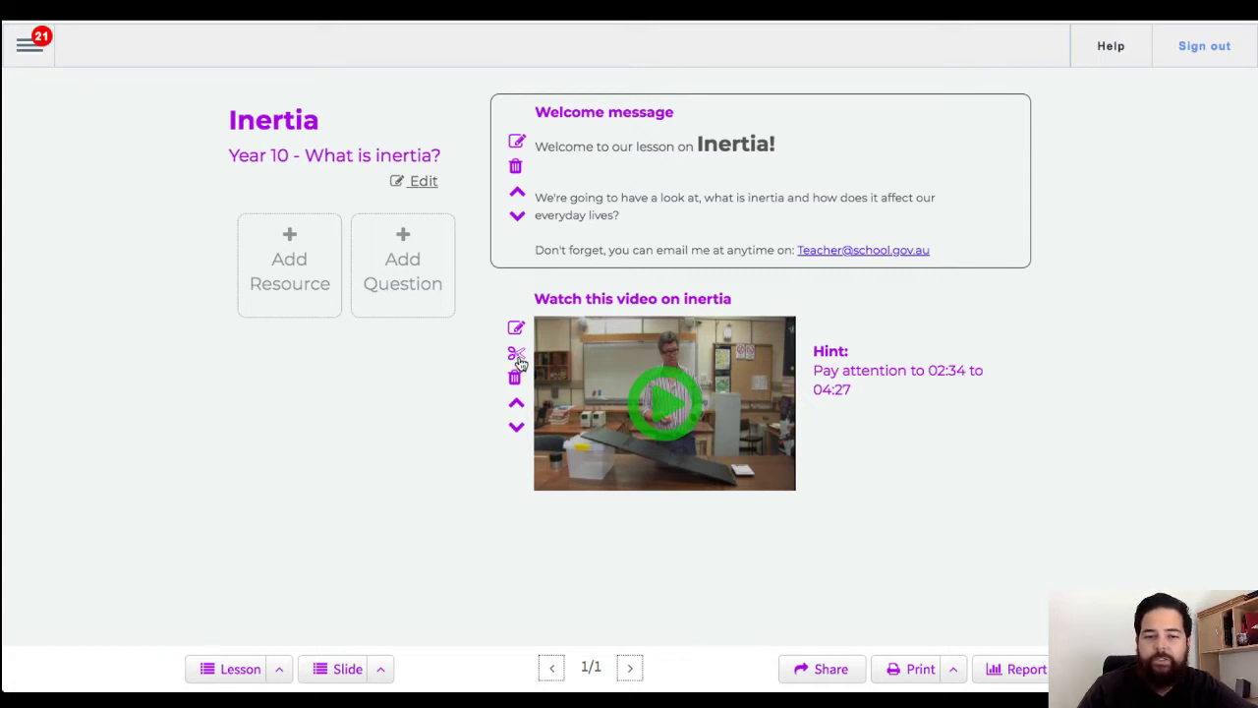
# Step: Open the clipping editor for the inertia video
pyautogui.click(517, 356)
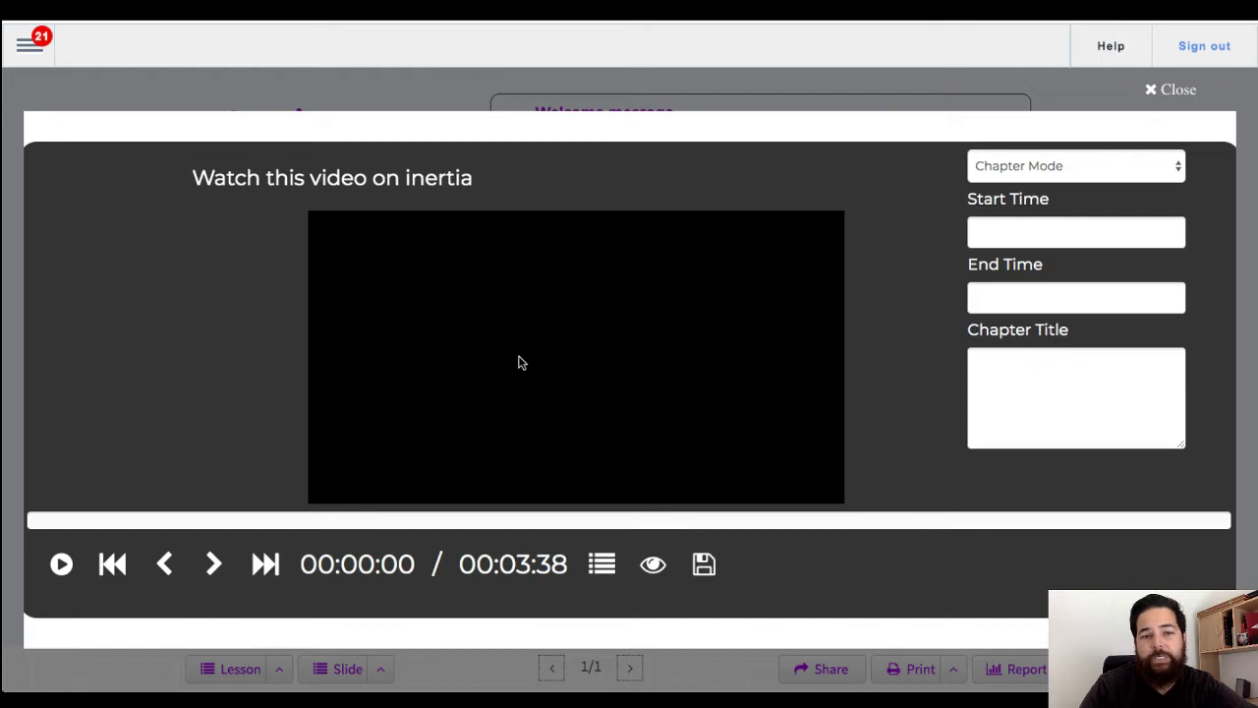
# Step: Close the video chapter editor and acknowledge the edited-video alert
pyautogui.click(1187, 92)
pyautogui.click(786, 94)
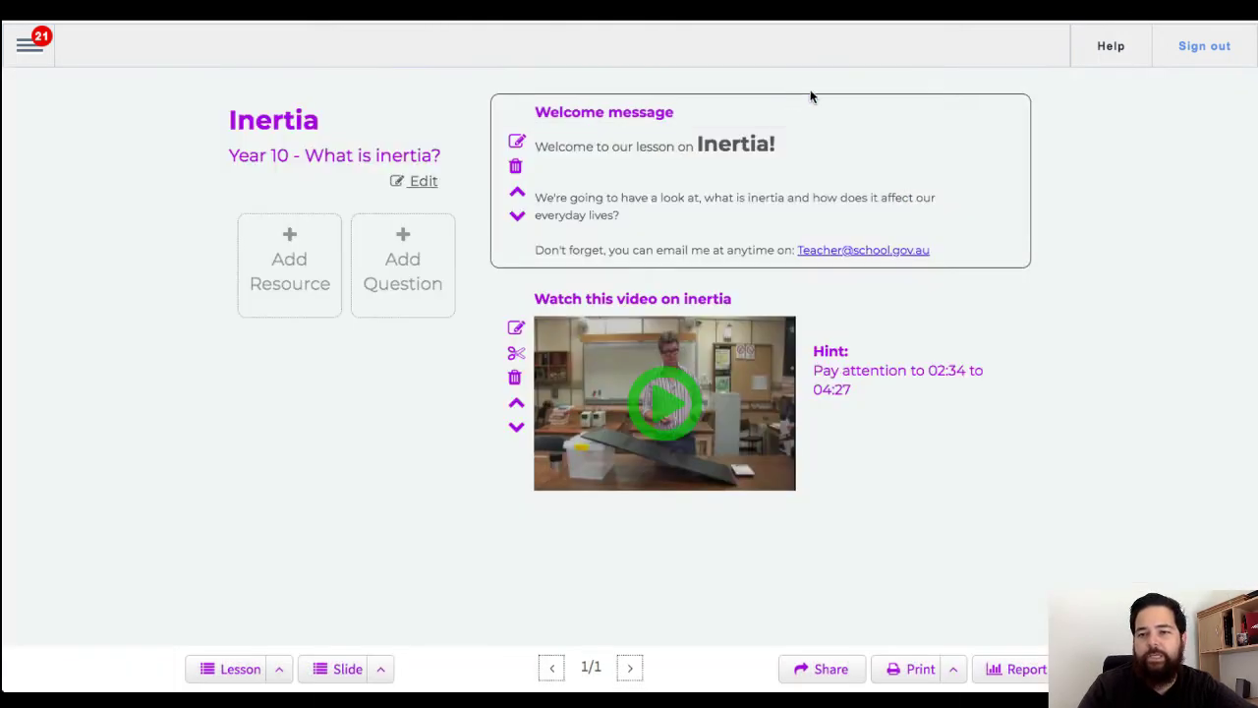
# Step: Search the help centre for 'clipping videos'
pyautogui.click(1110, 51)
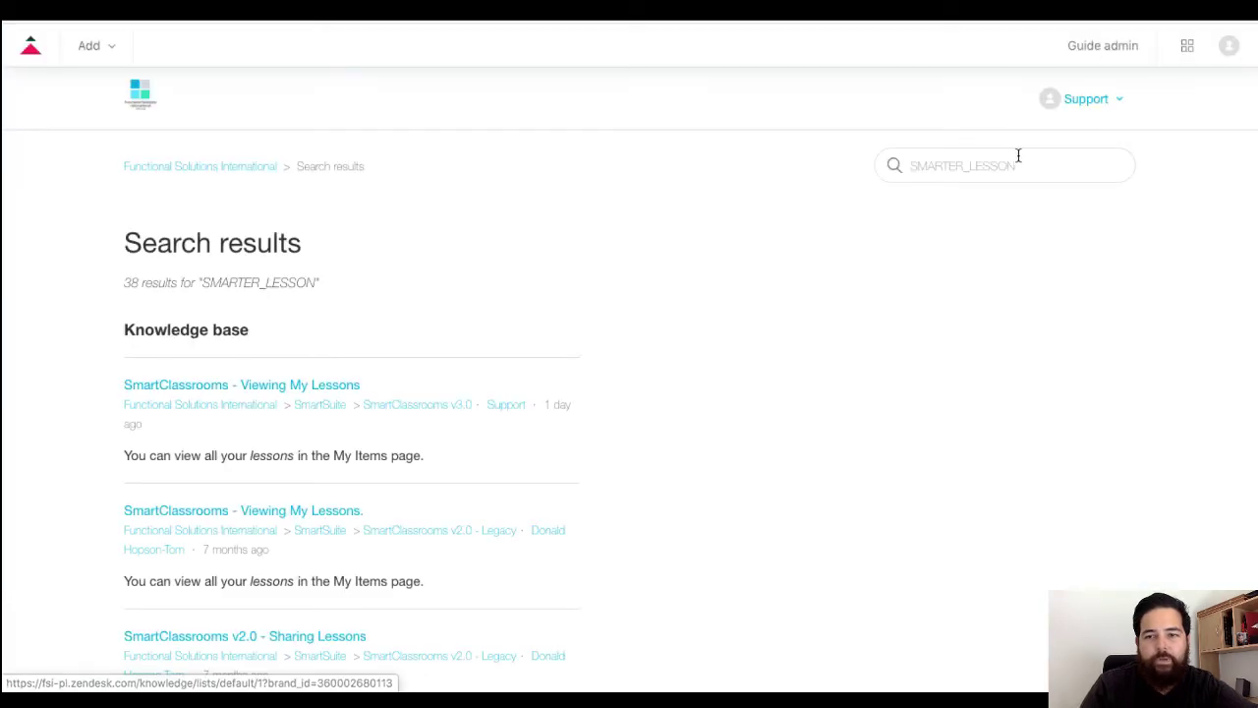
pyautogui.doubleClick(1045, 173)
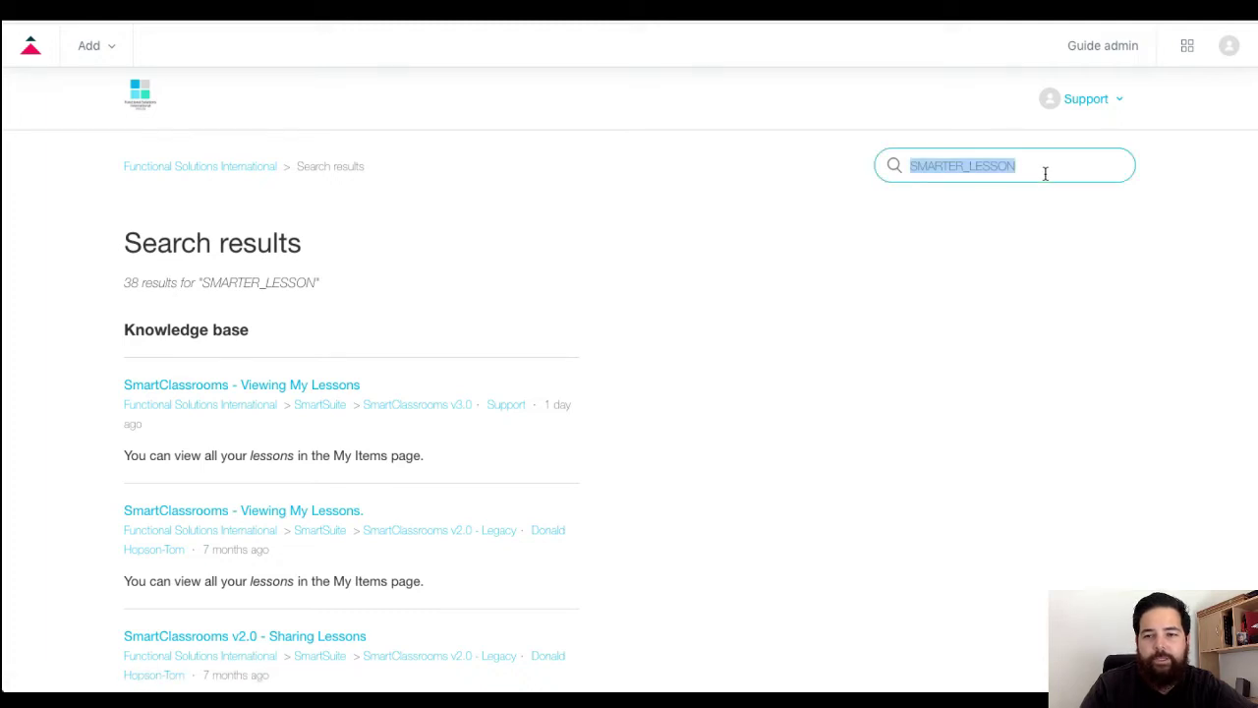
pyautogui.write('clipp')
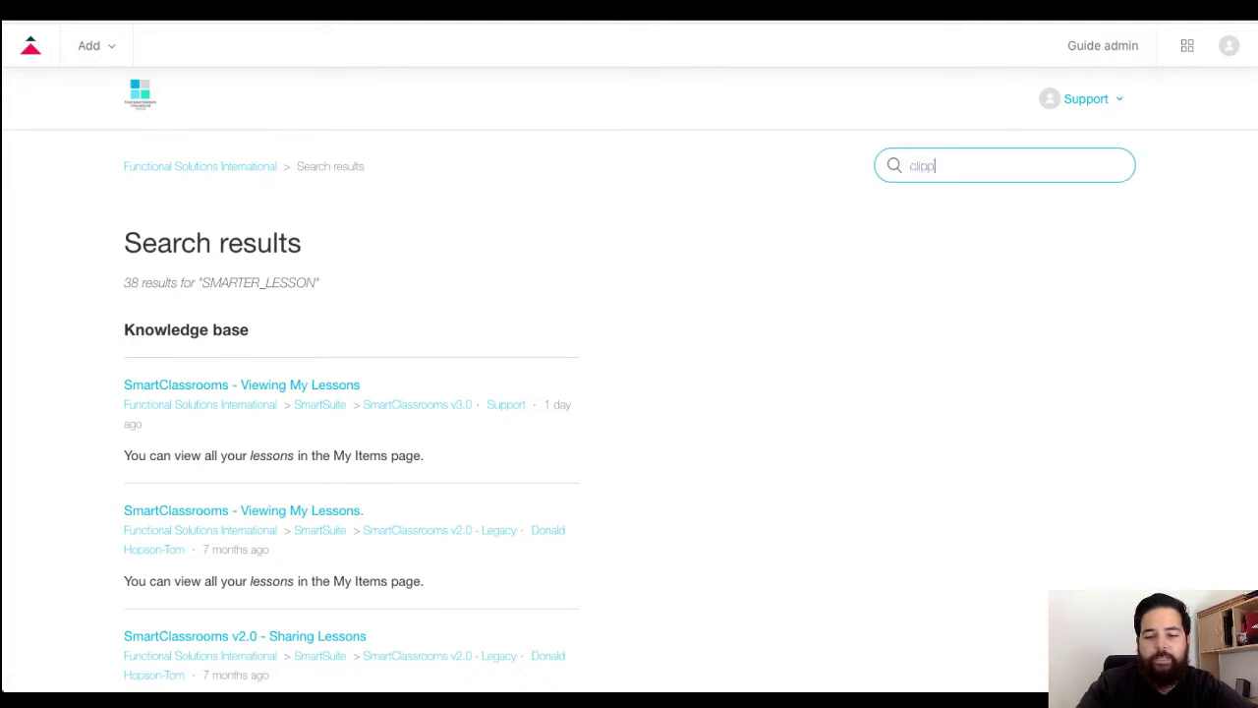
pyautogui.write('ing videos')
pyautogui.press('Return')
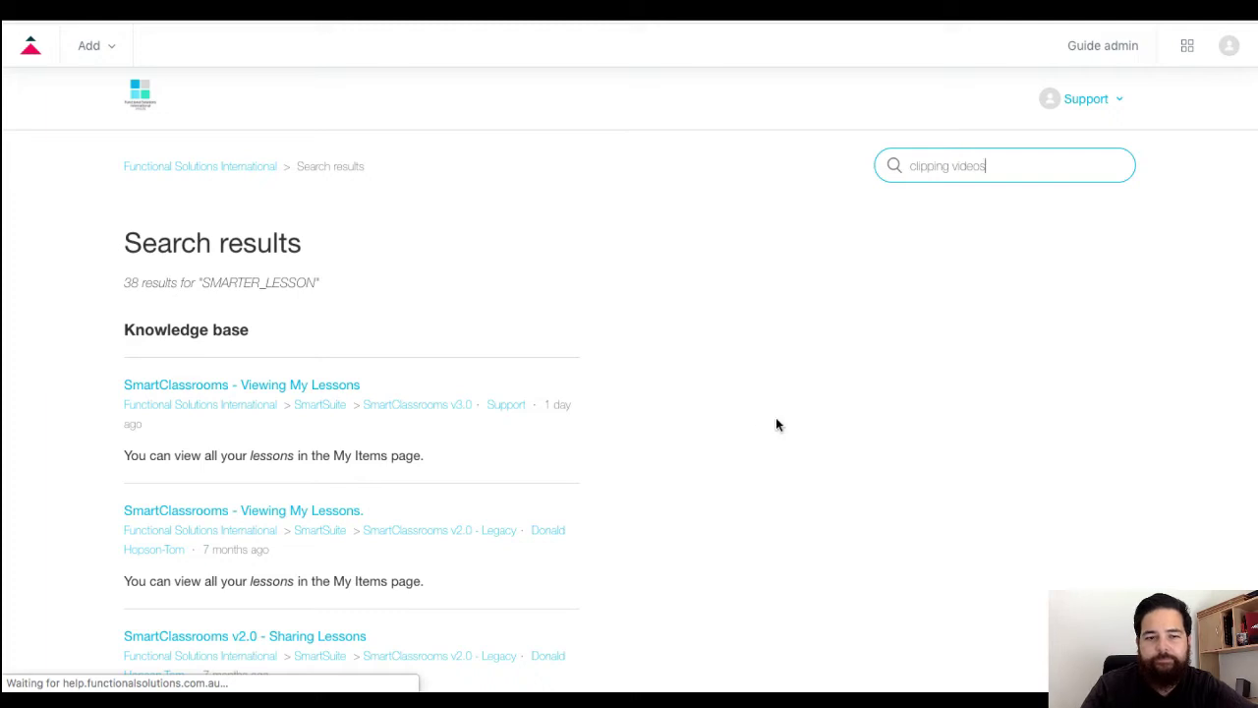
# Step: Read through the 'SmartClassrooms v3.0 - Clipping Videos' help article
pyautogui.scroll(-2, 697, 390)
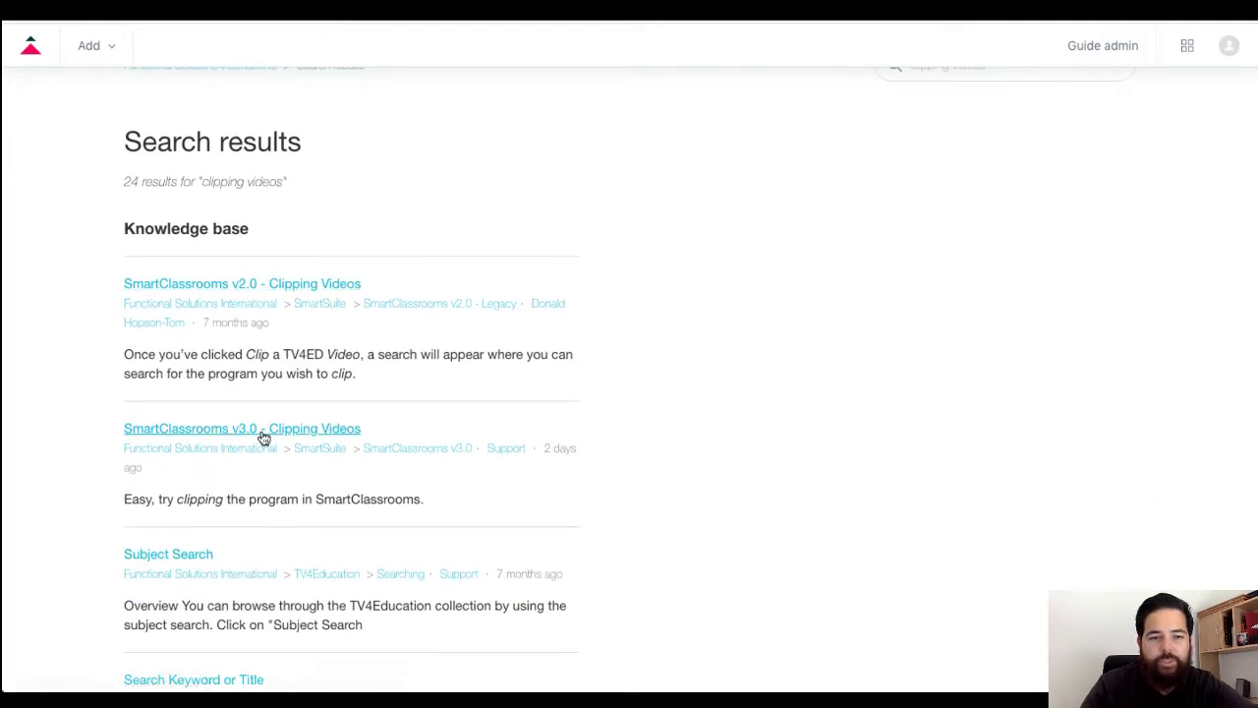
pyautogui.click(241, 436)
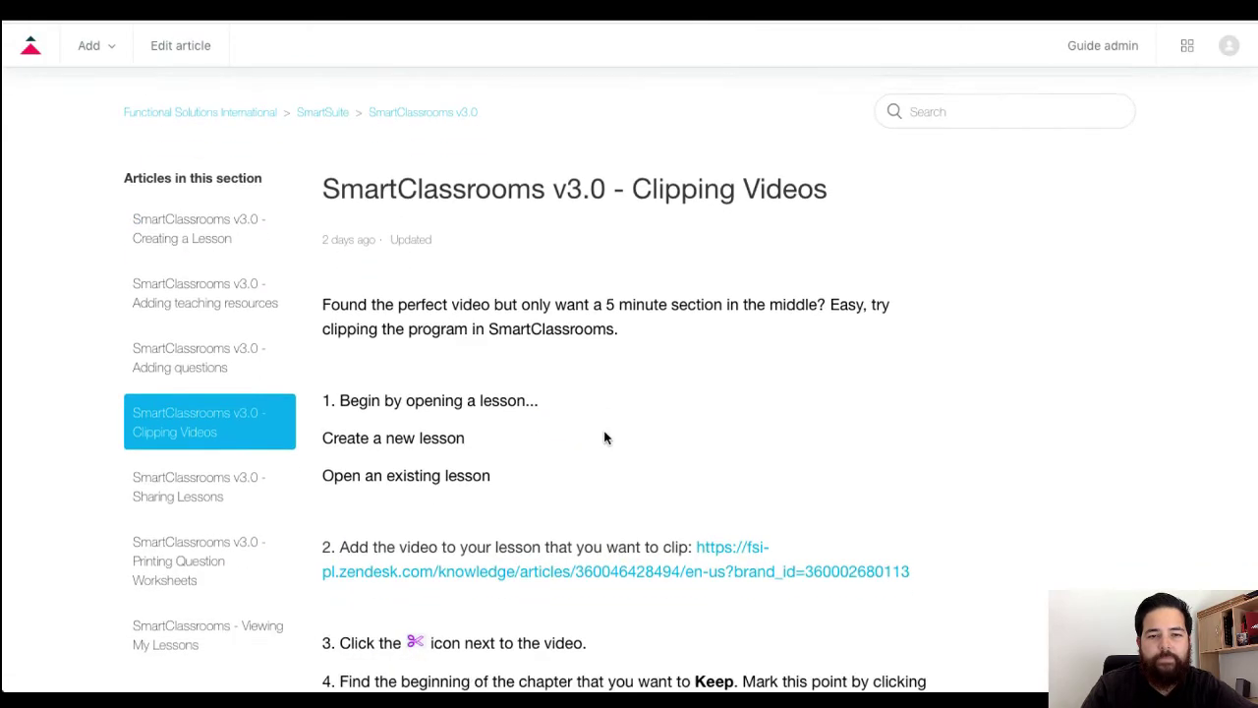
pyautogui.scroll(-3, 605, 438)
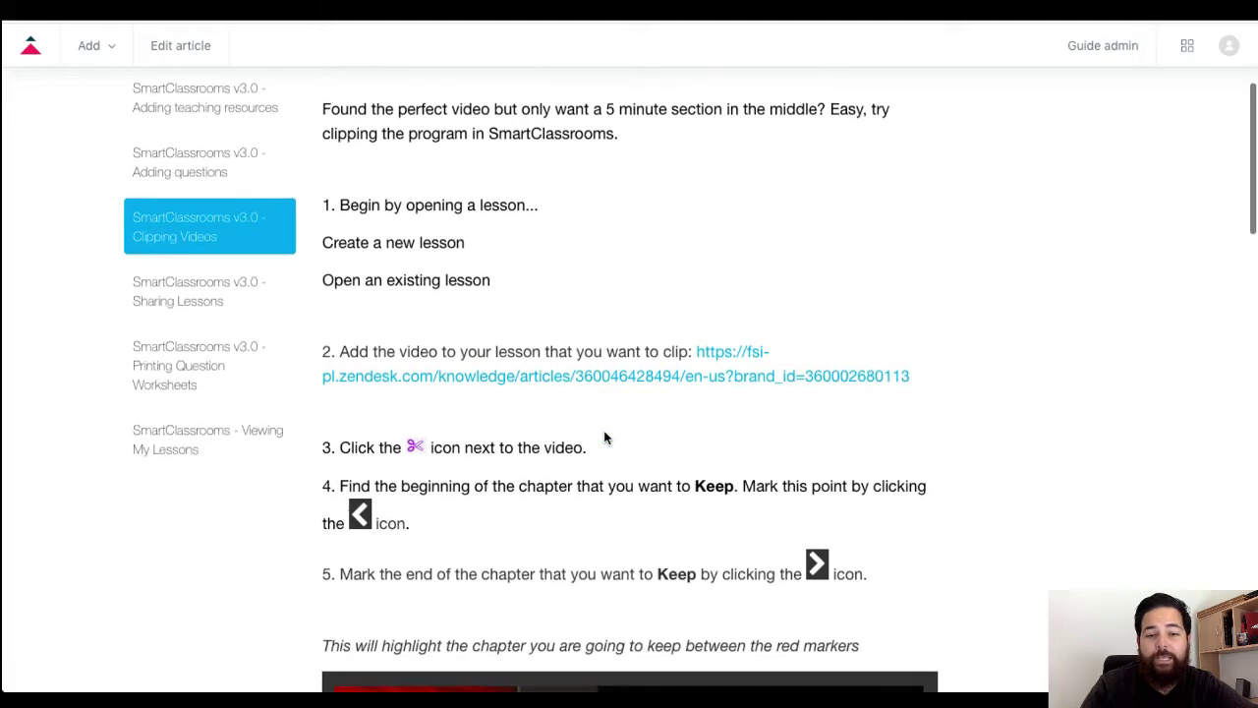
pyautogui.scroll(-5, 604, 437)
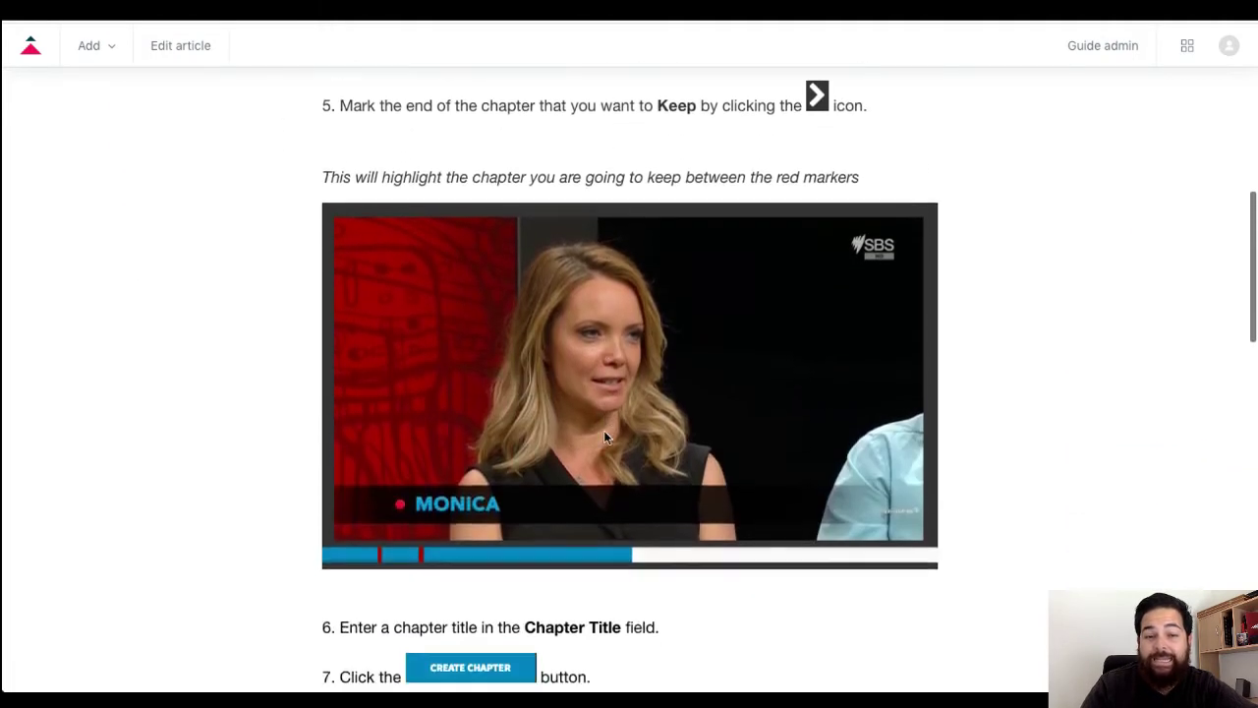
pyautogui.scroll(-11, 605, 437)
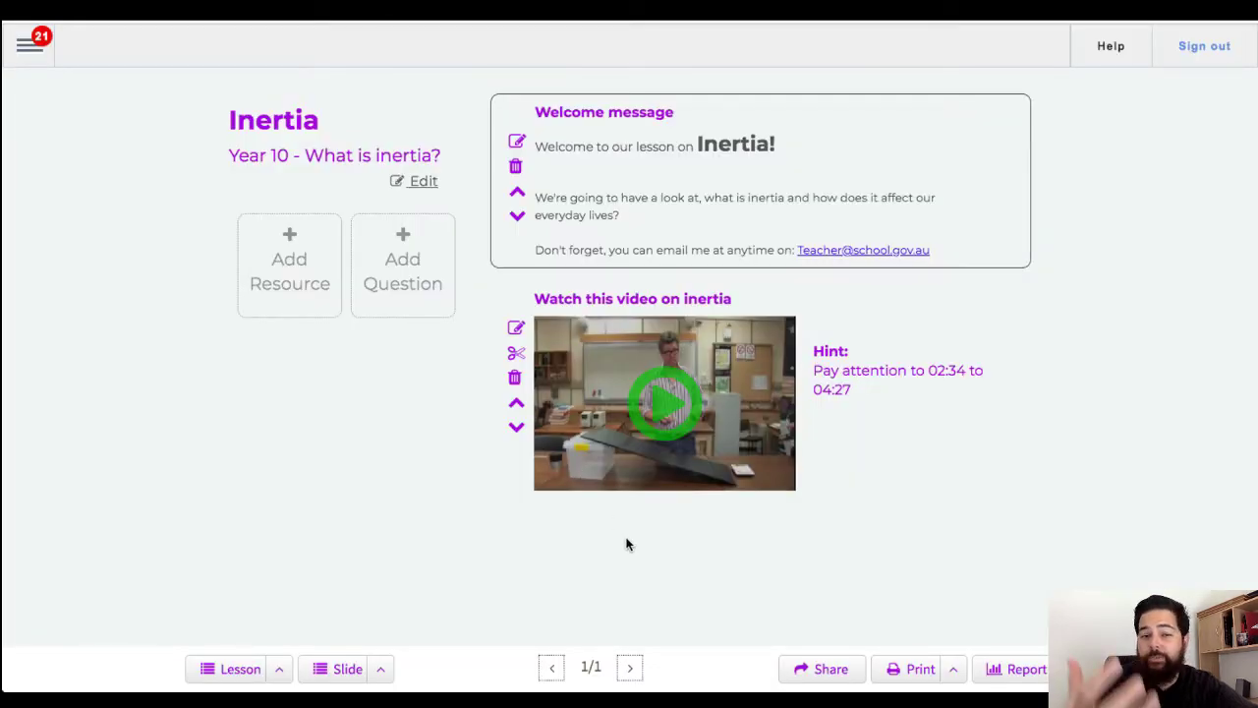
pyautogui.click(291, 259)
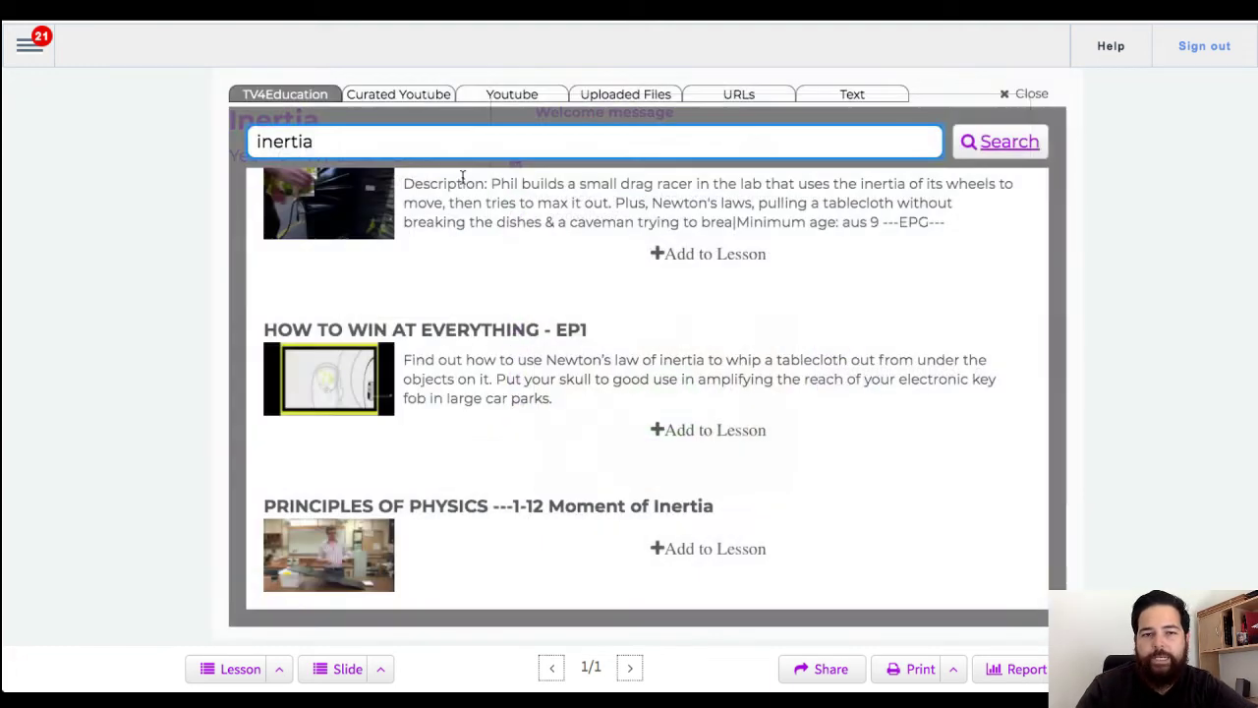
pyautogui.click(629, 100)
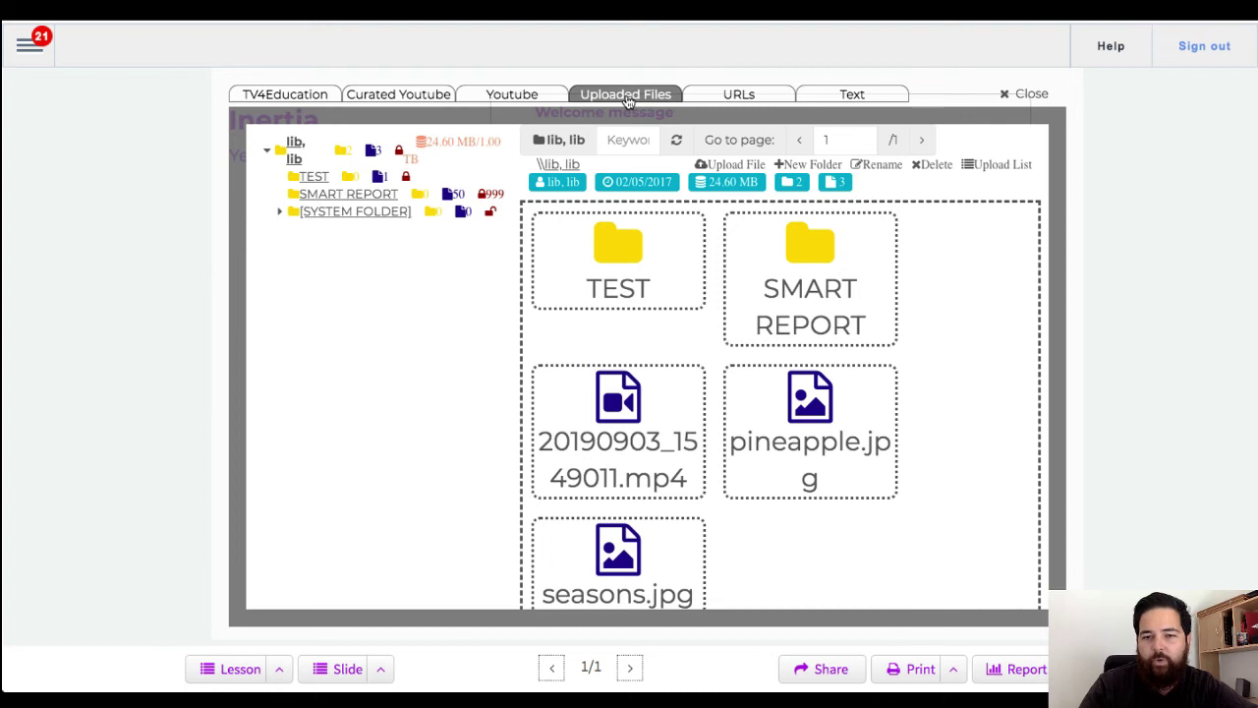
pyautogui.click(723, 99)
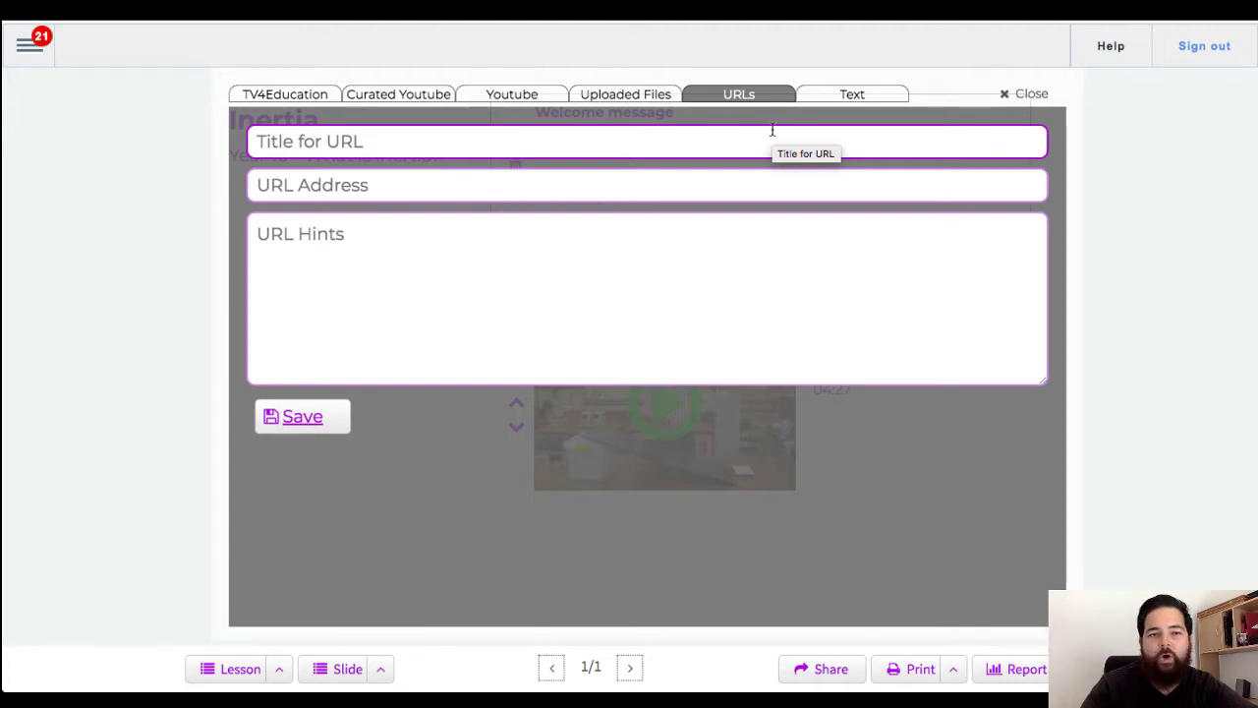
pyautogui.click(1007, 94)
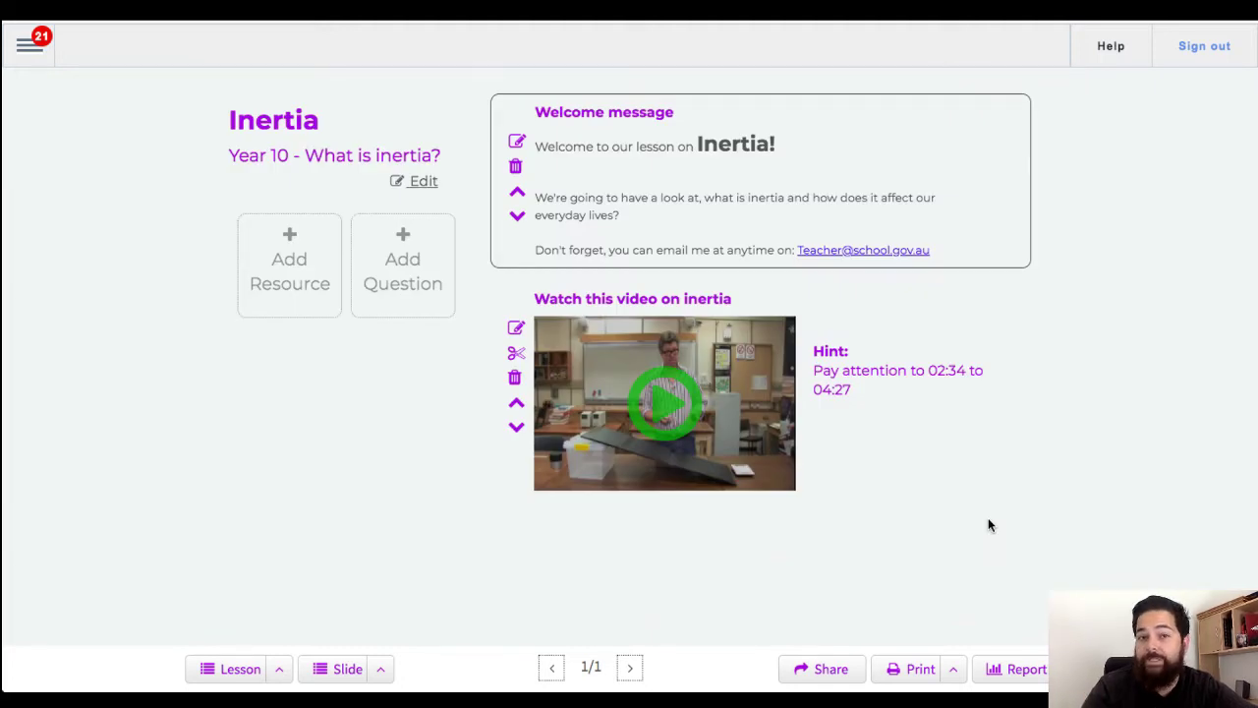
# Step: Add a new question, preview the Yes/No and Missing Word formats, then return to Multi-Choice
pyautogui.click(404, 263)
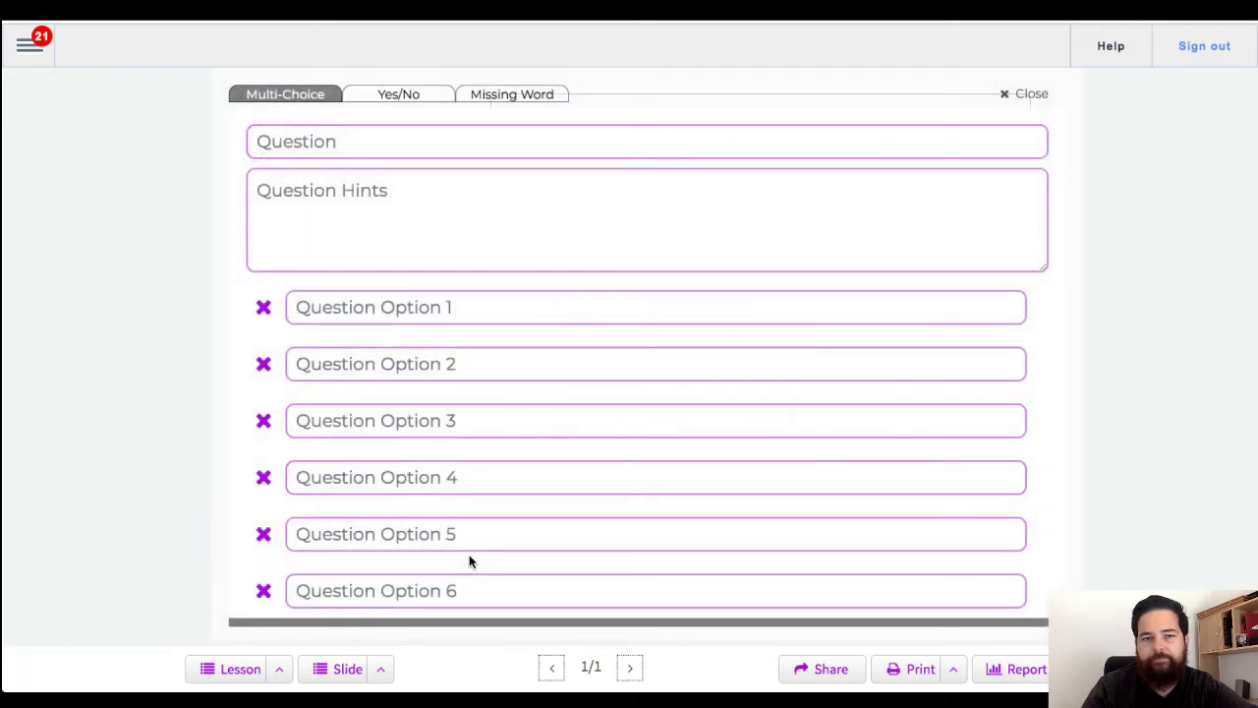
pyautogui.click(472, 546)
pyautogui.scroll(-2, 478, 542)
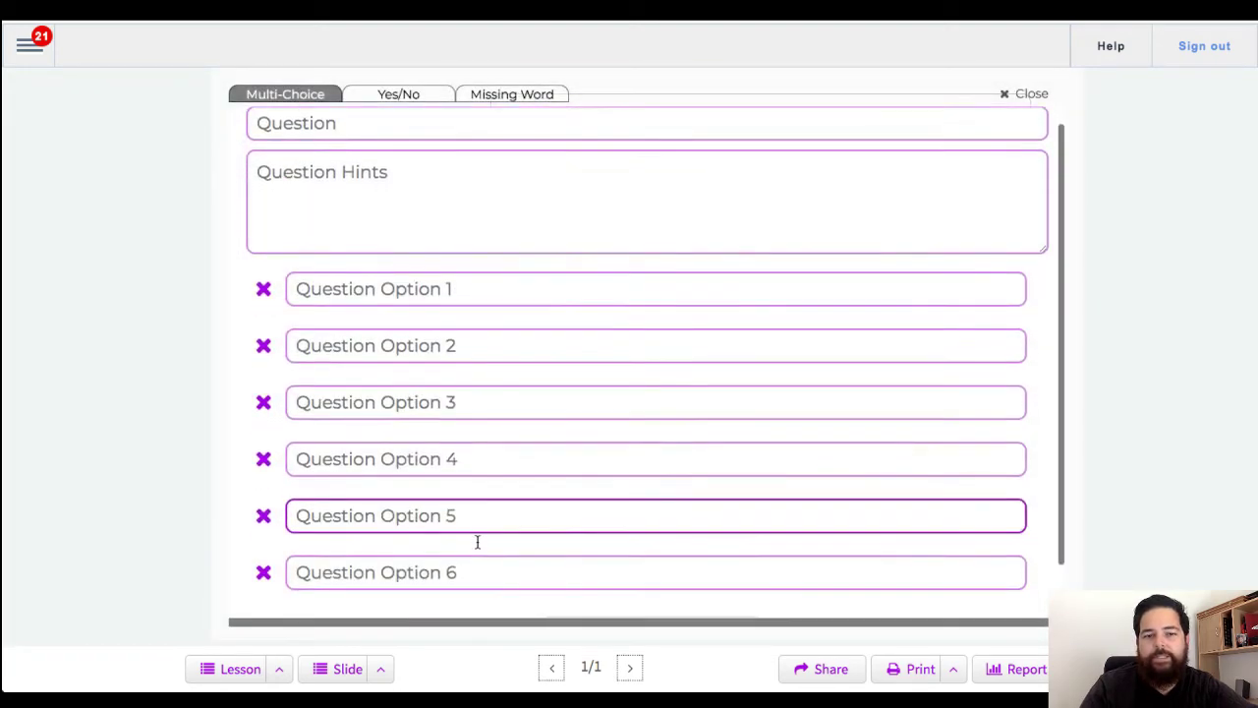
pyautogui.scroll(2, 477, 545)
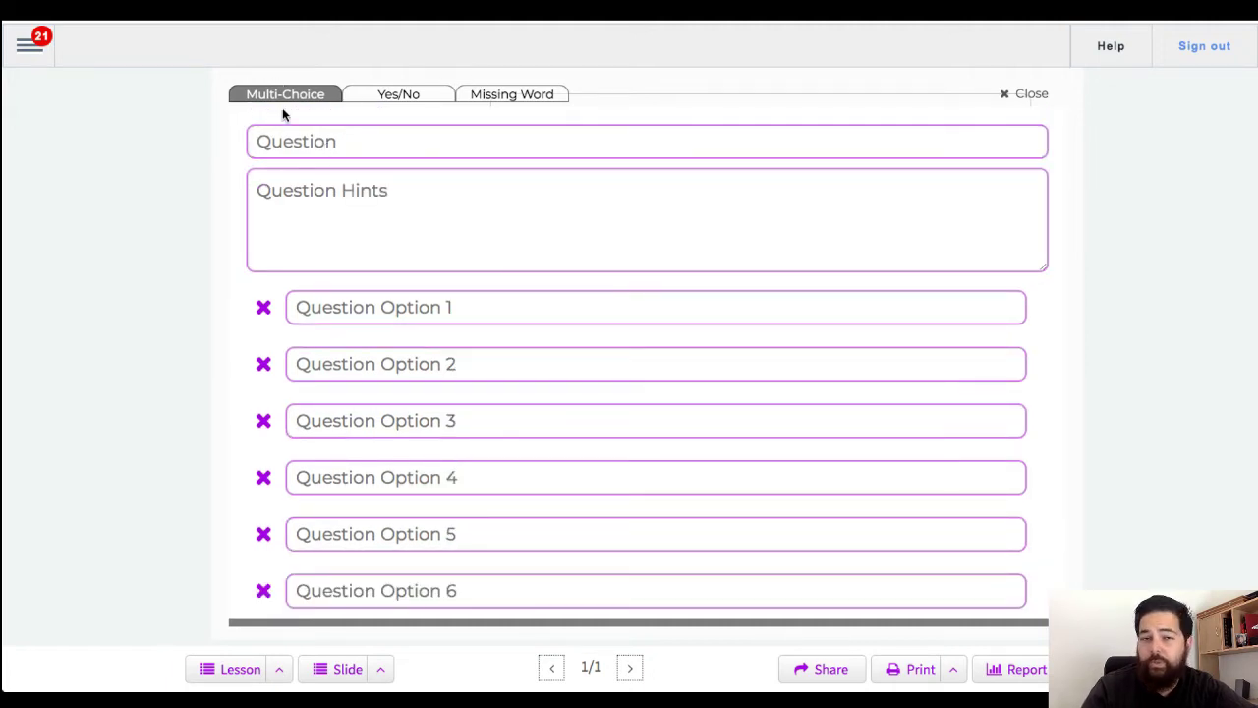
pyautogui.click(379, 96)
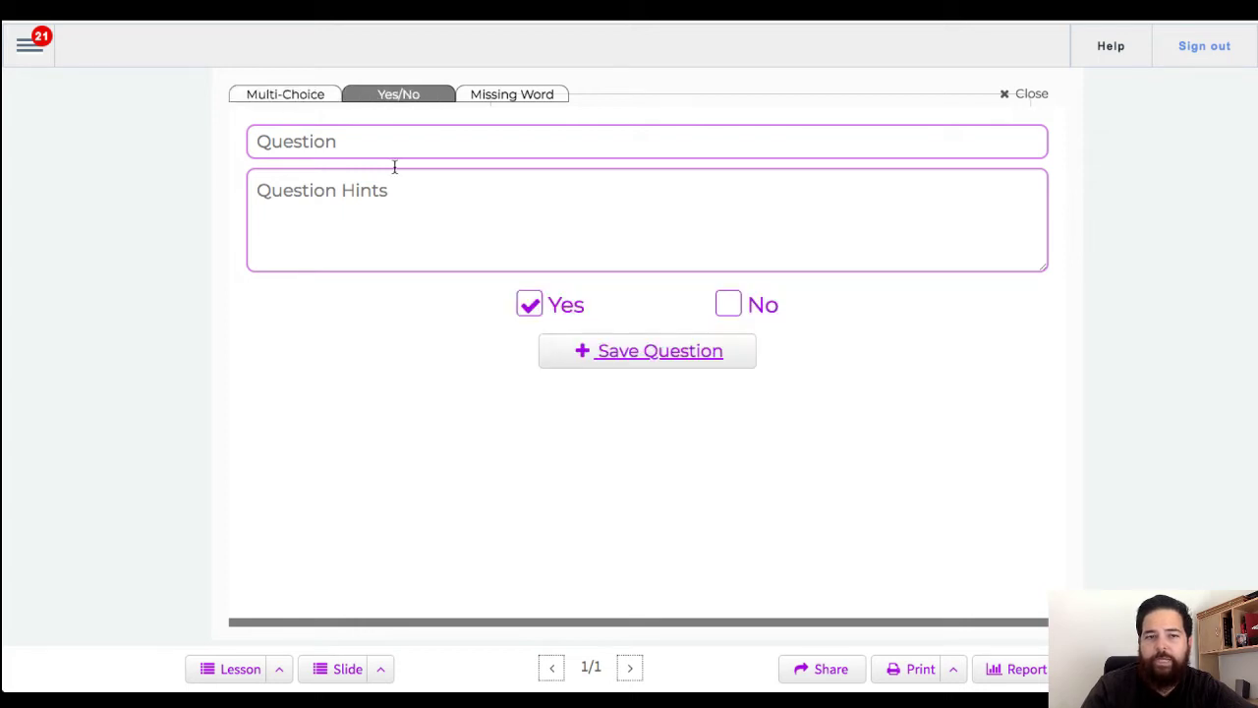
pyautogui.click(499, 104)
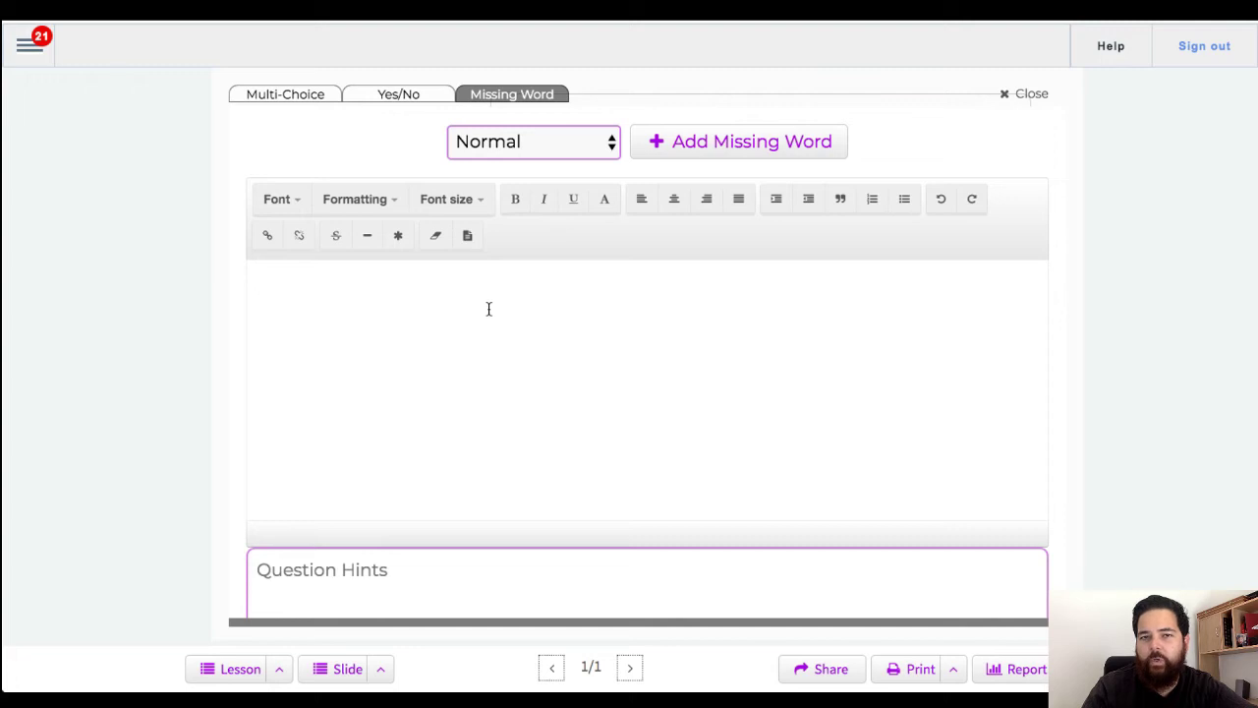
pyautogui.click(286, 98)
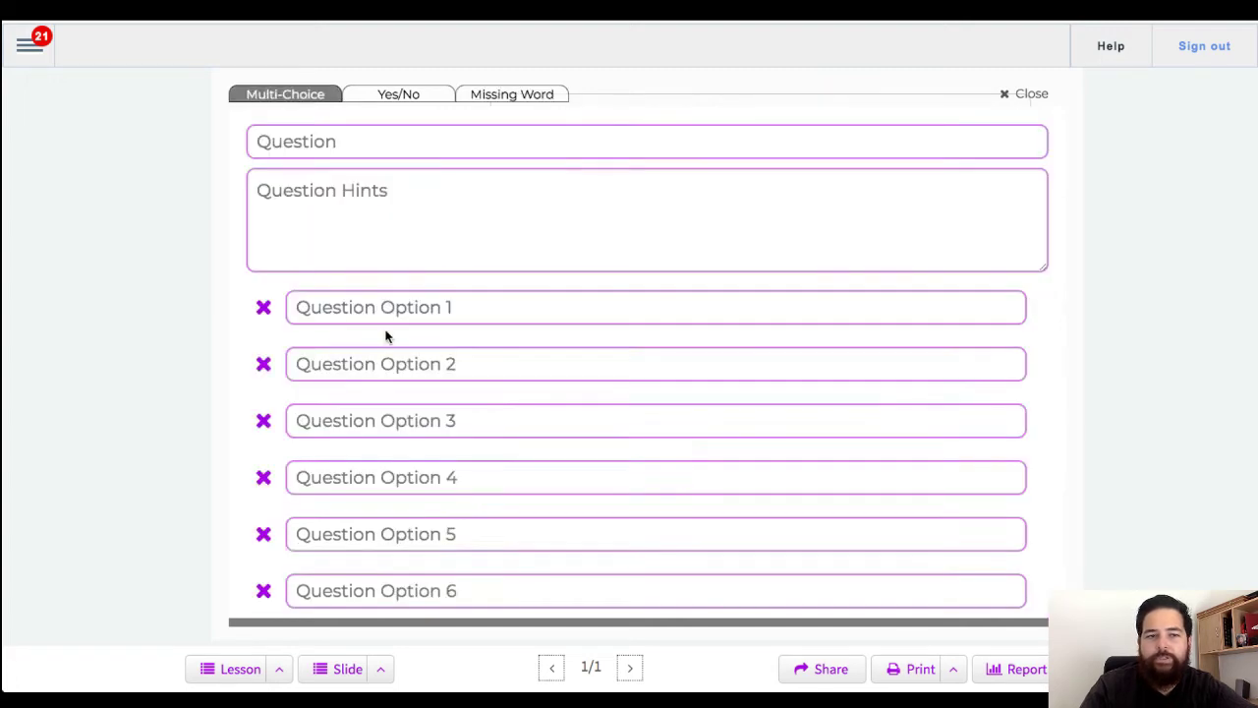
# Step: Enter the question 'What is inertia?' with the hint 'Go back and watch 02:45 to 04:00 of the first video'
pyautogui.click(369, 146)
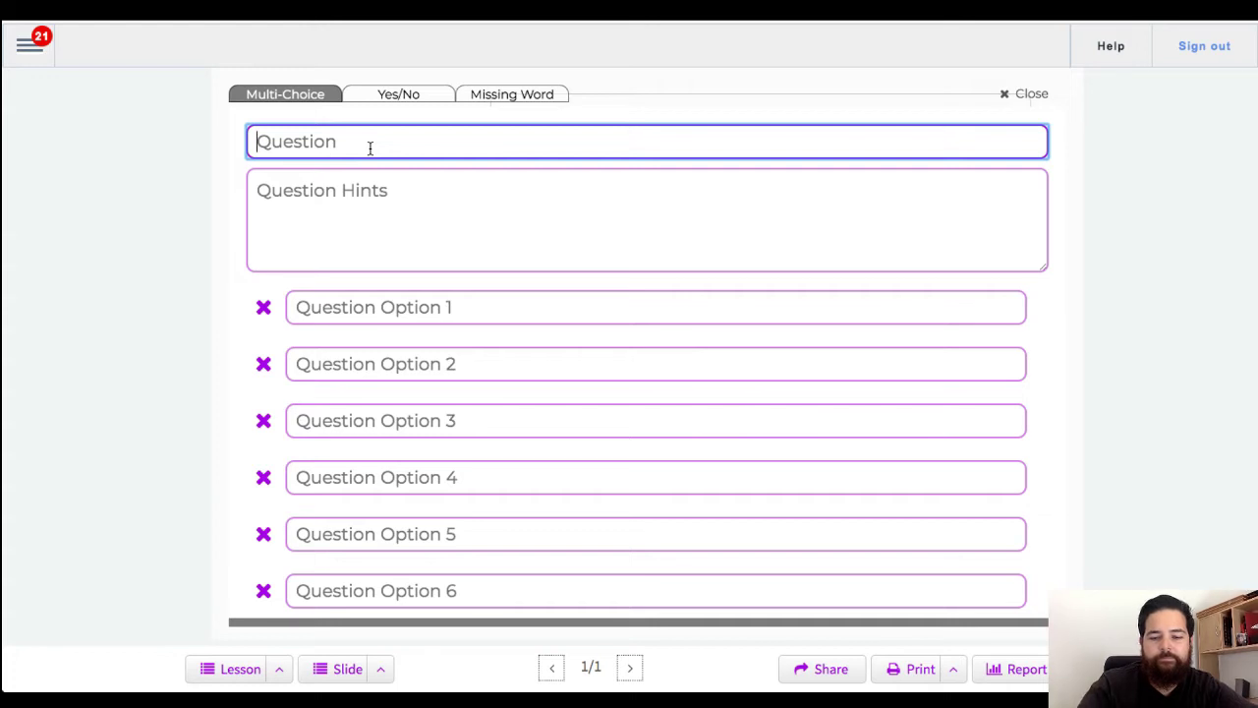
pyautogui.write('WHat')
pyautogui.press('BackSpace')
pyautogui.press('BackSpace')
pyautogui.press('BackSpace')
pyautogui.write('hat is inera')
pyautogui.press('BackSpace')
pyautogui.write('tia?')
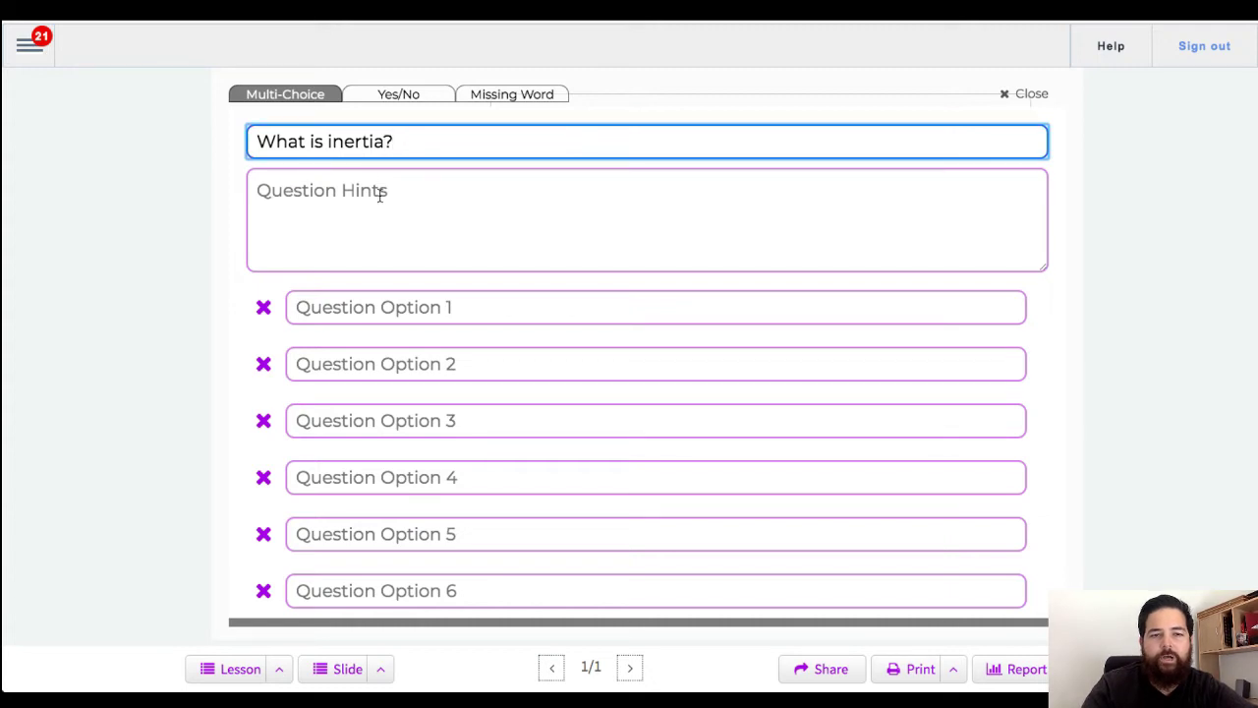
pyautogui.click(380, 194)
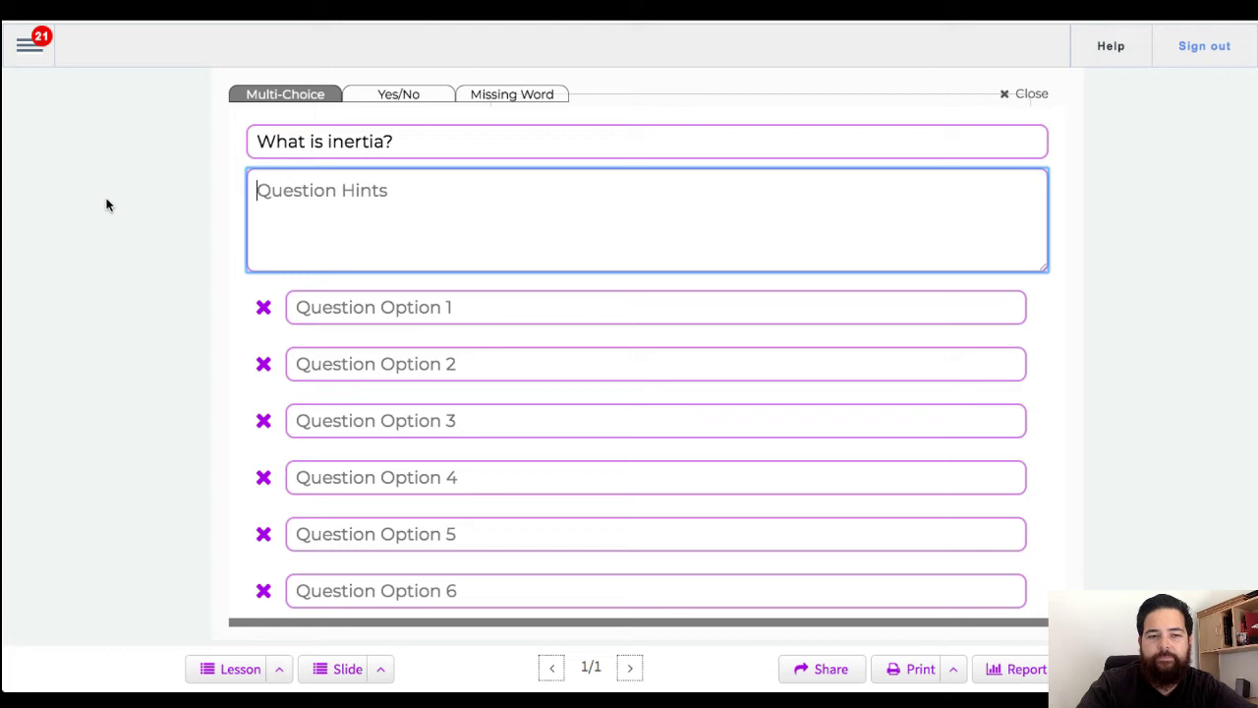
pyautogui.write('Go back and watc')
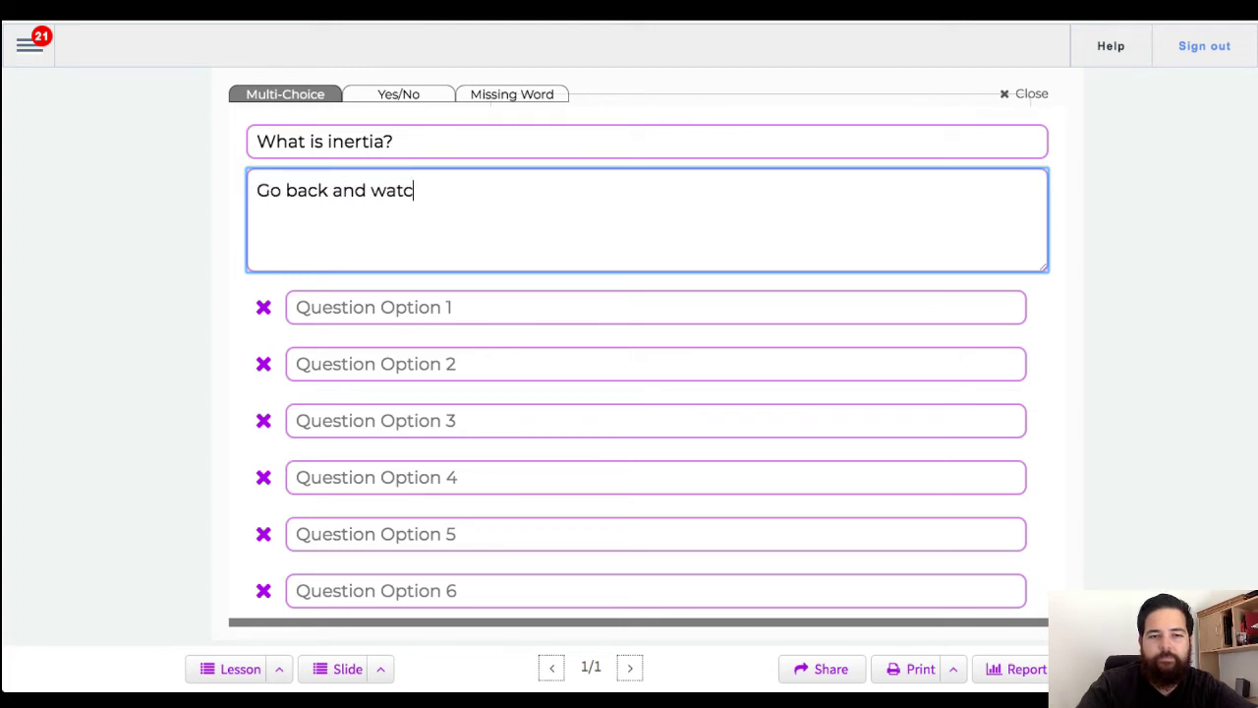
pyautogui.write('h 02:45')
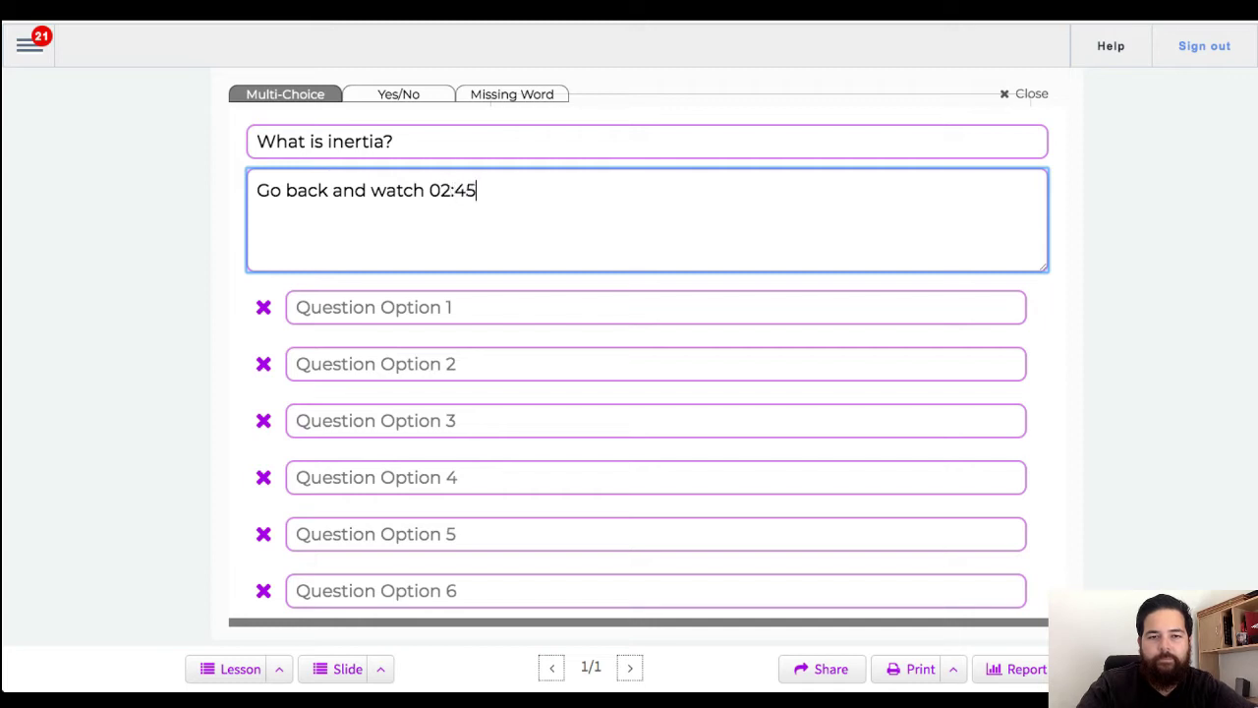
pyautogui.write(' to ')
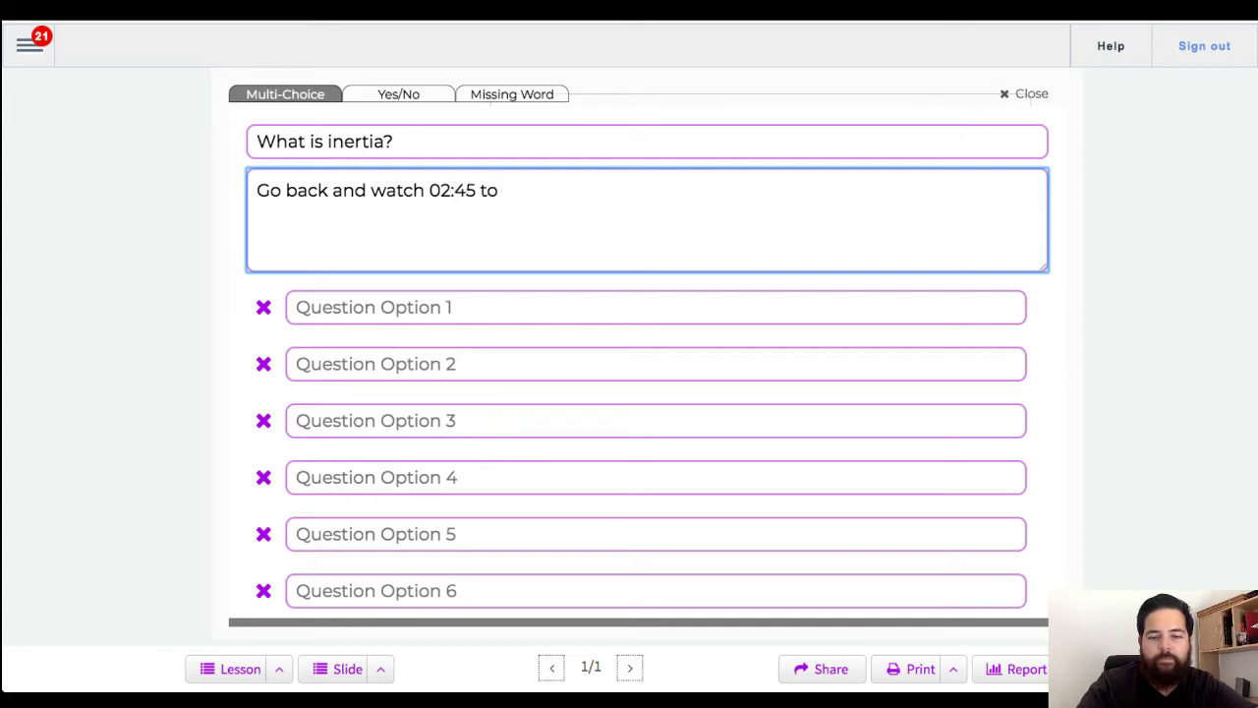
pyautogui.write('04:00 of the fi')
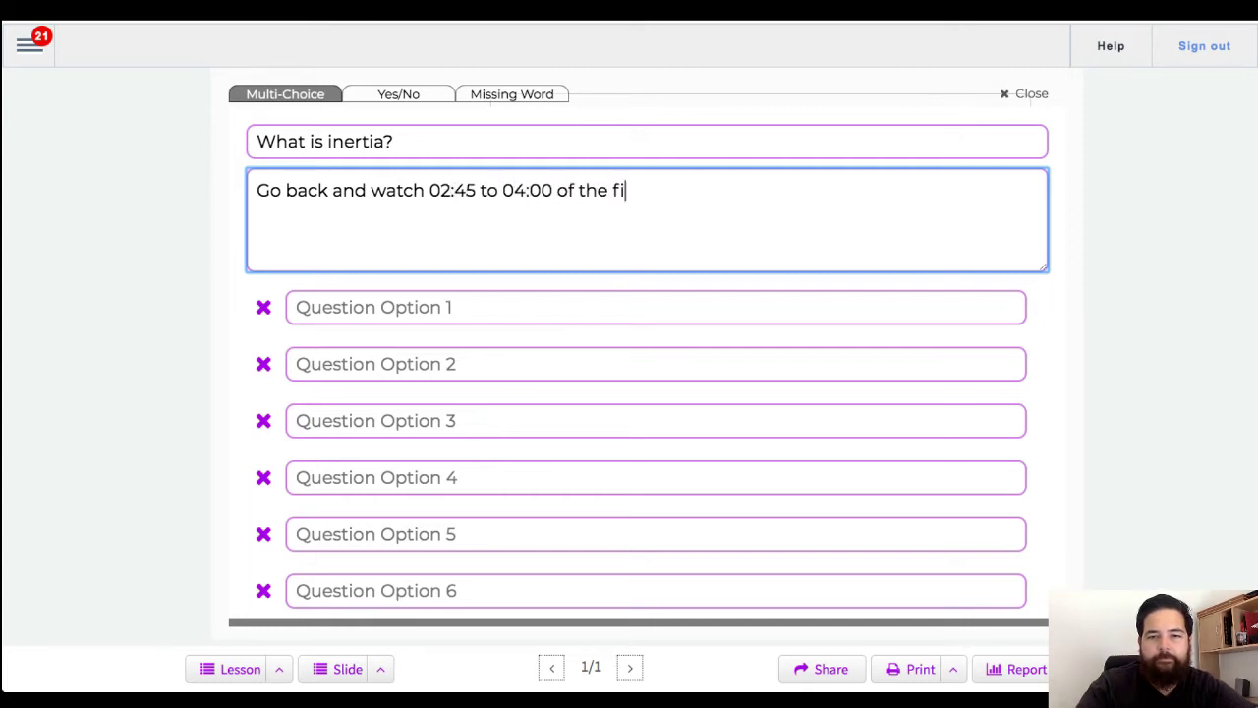
pyautogui.write('rst video')
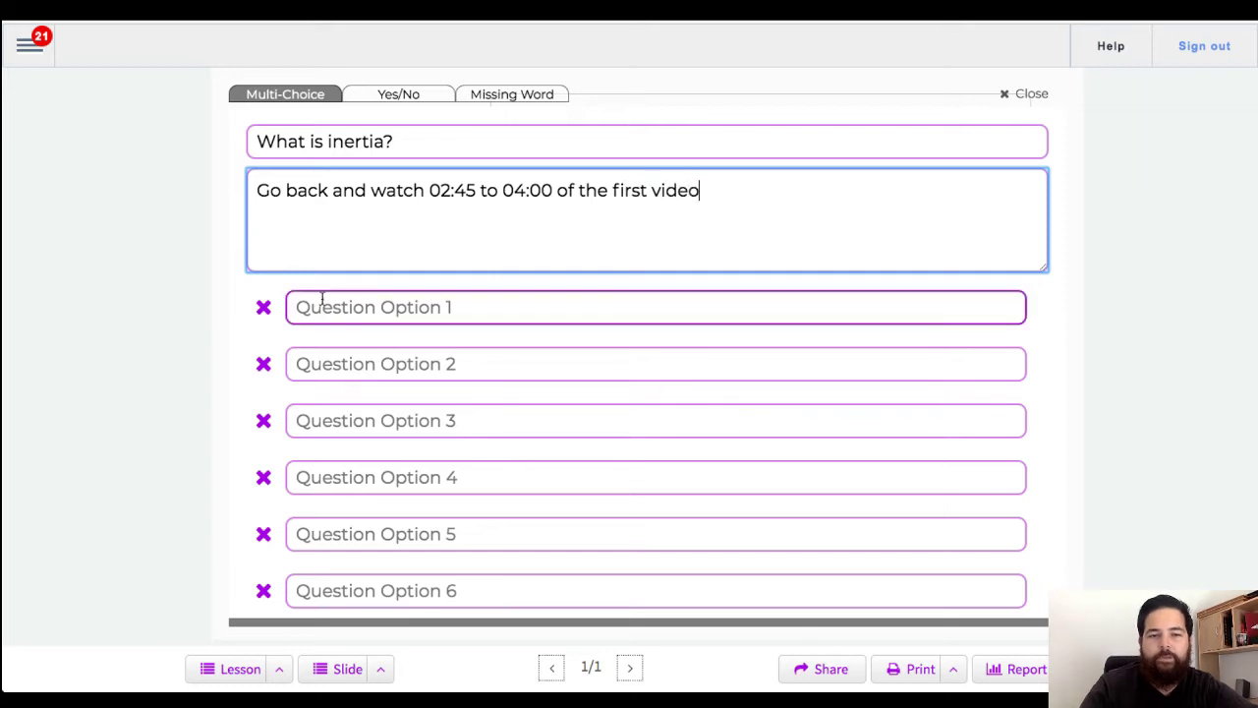
pyautogui.click(330, 307)
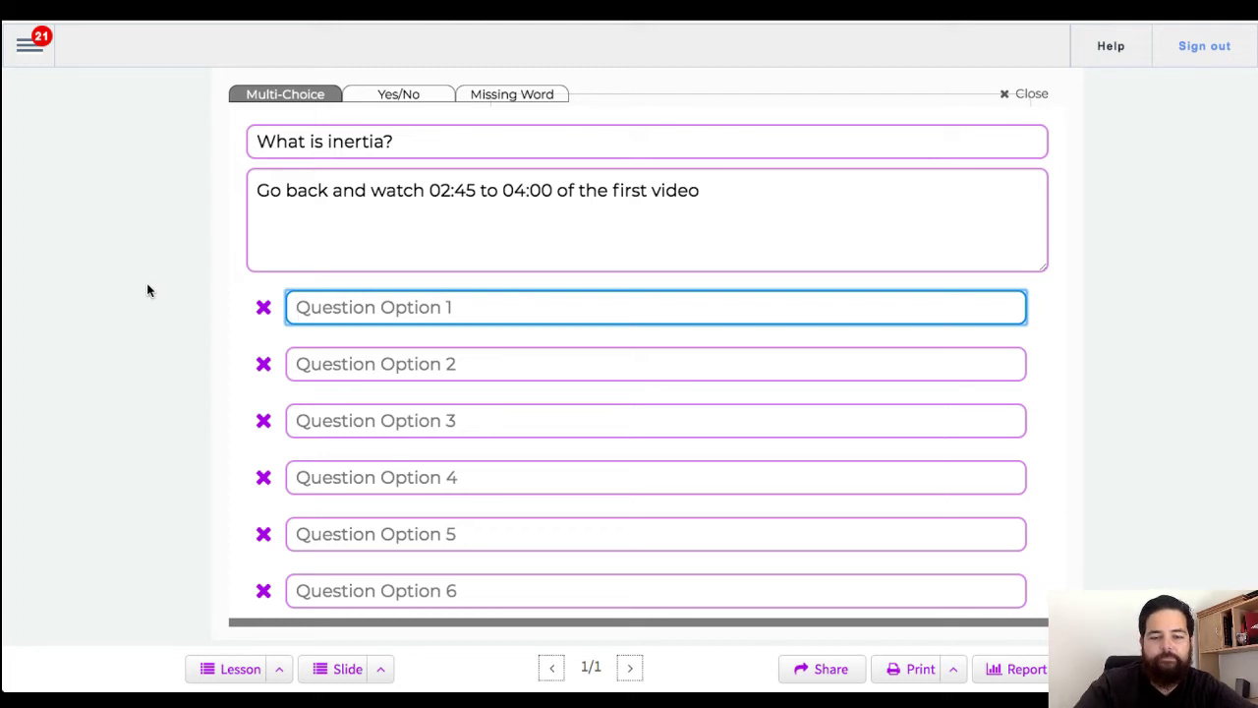
# Step: Fill in options 'The way two objects collide with eachother', 'The force of an object falling by gravity', 'The resistance of a physical object to change'
pyautogui.write('The way ')
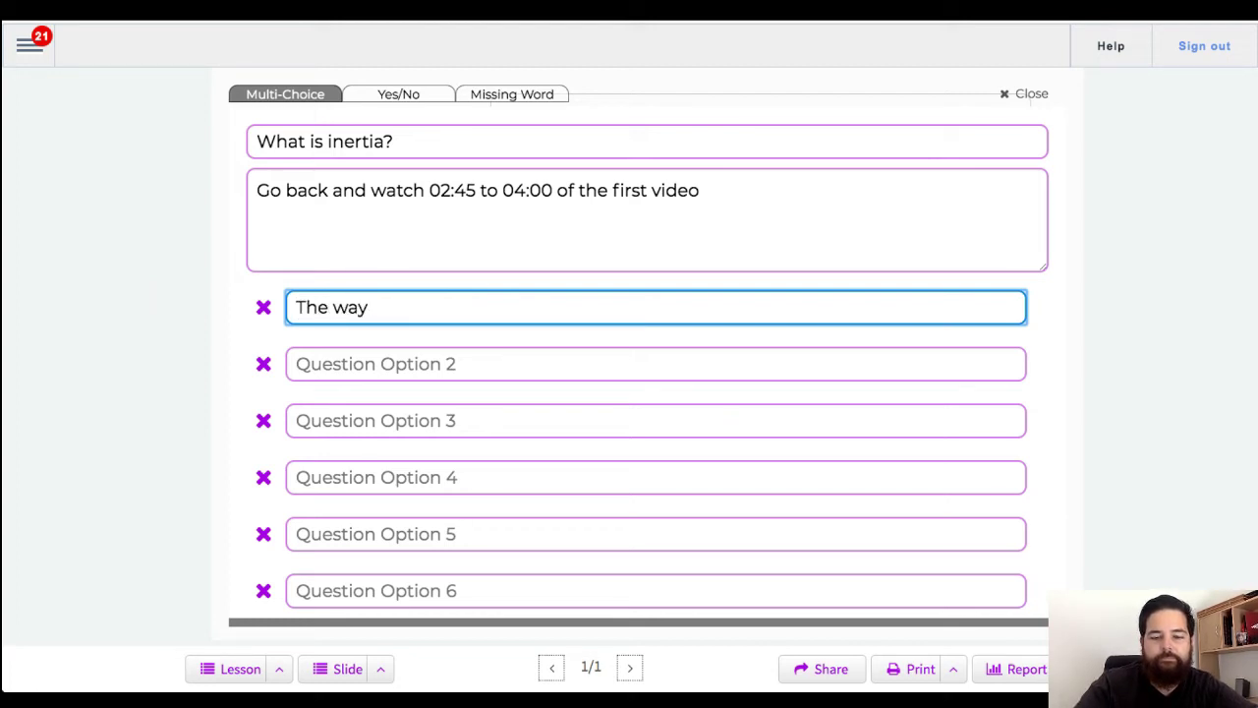
pyautogui.write('two objec')
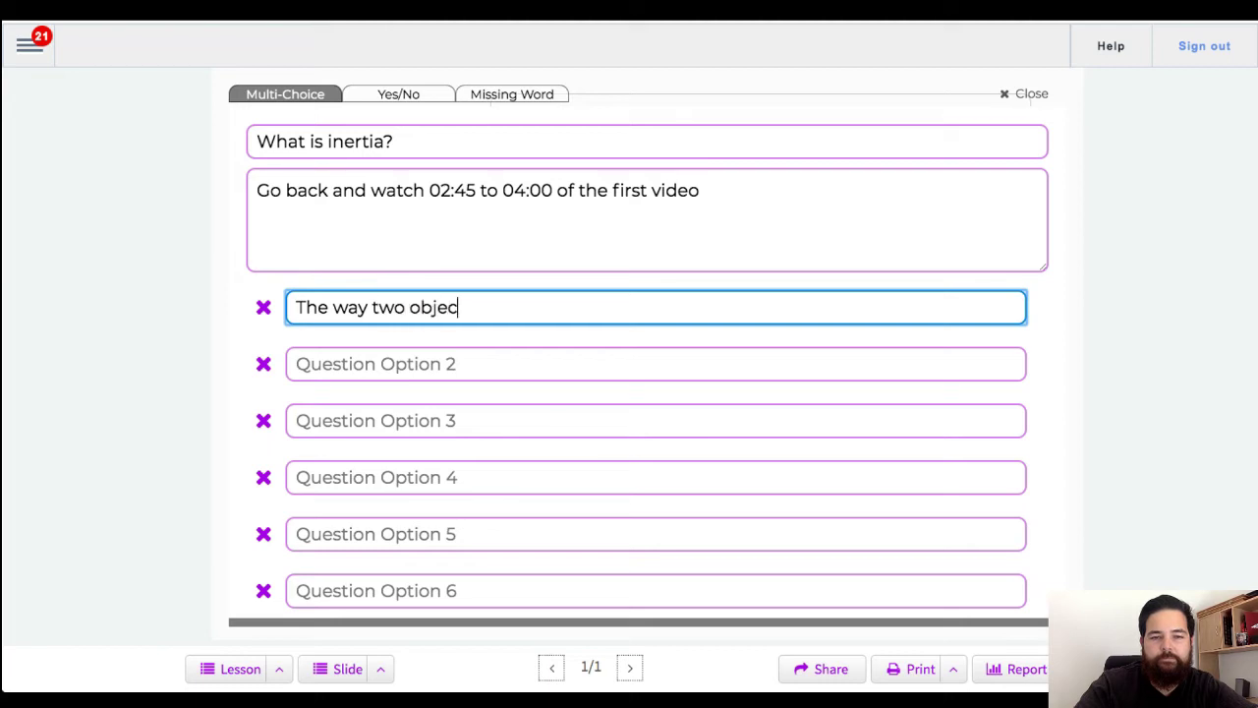
pyautogui.write('ts collide wi')
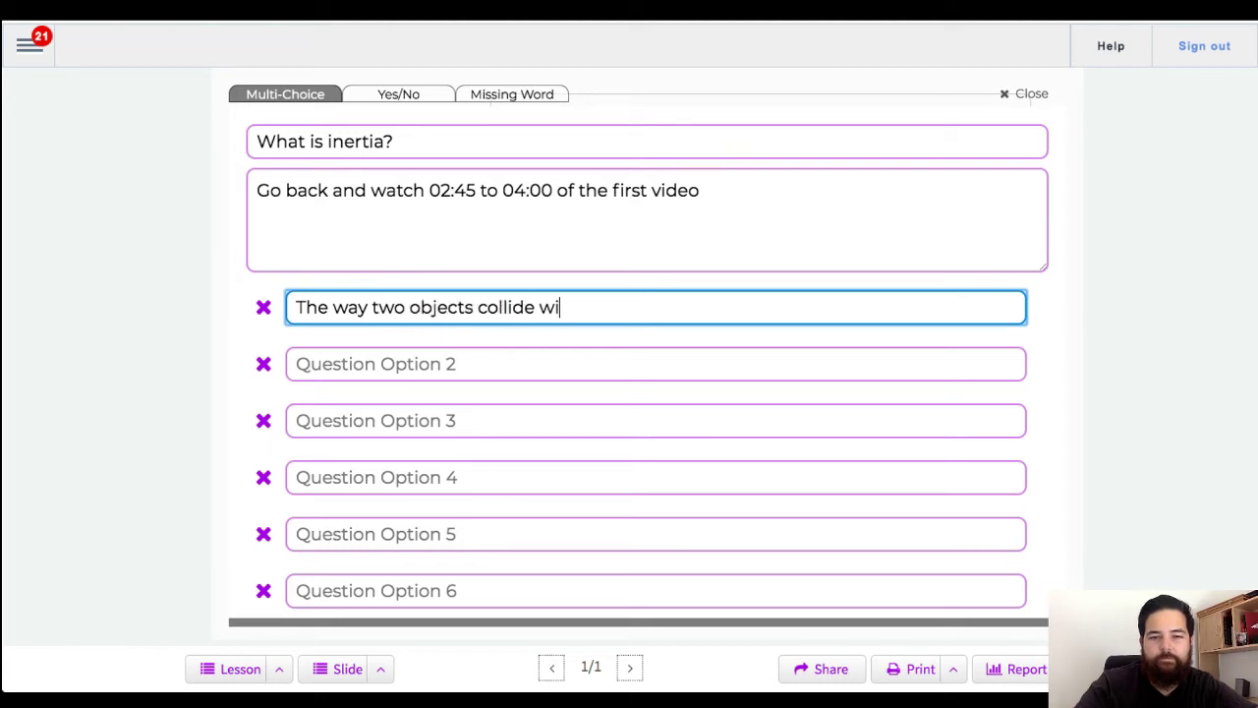
pyautogui.write('th each')
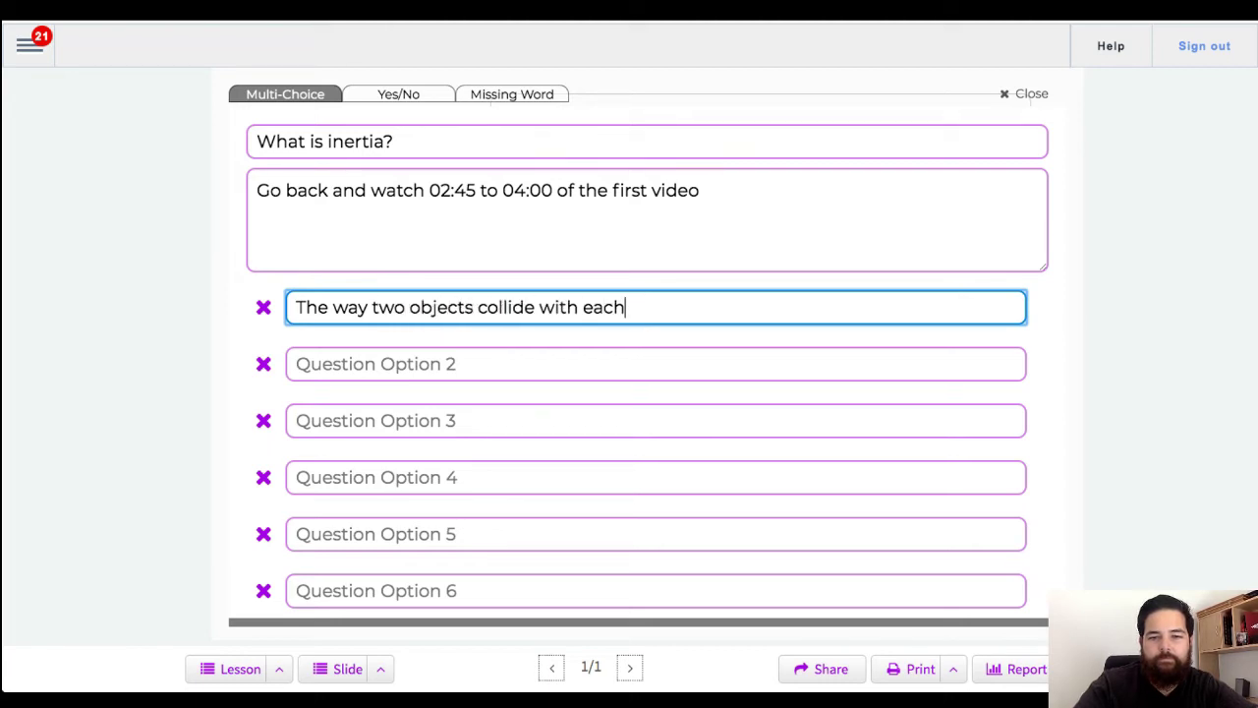
pyautogui.write('other')
pyautogui.click(296, 363)
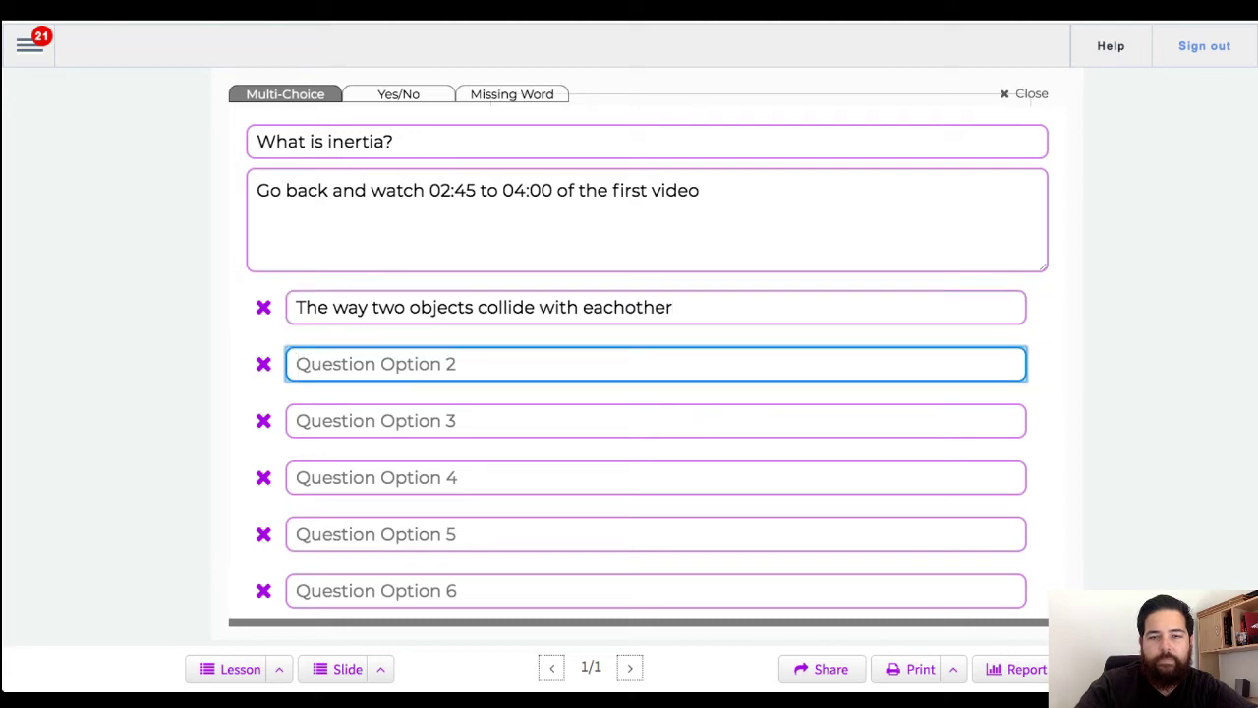
pyautogui.write('The')
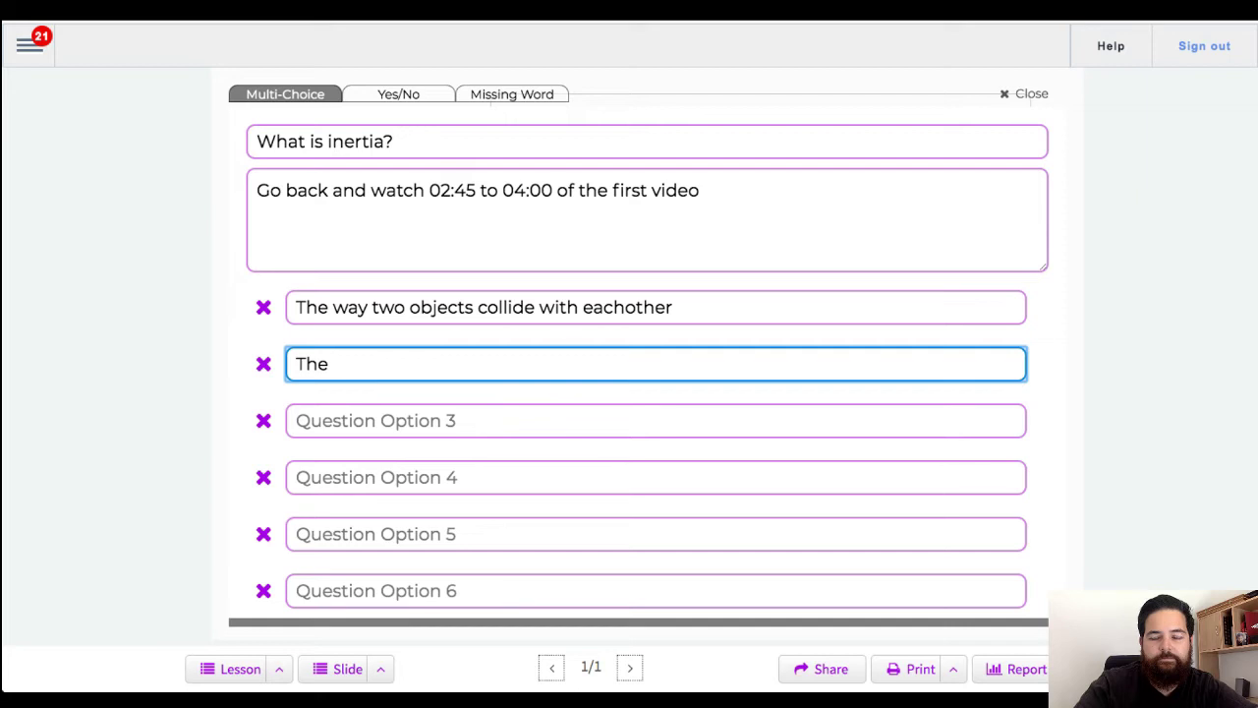
pyautogui.write(' force')
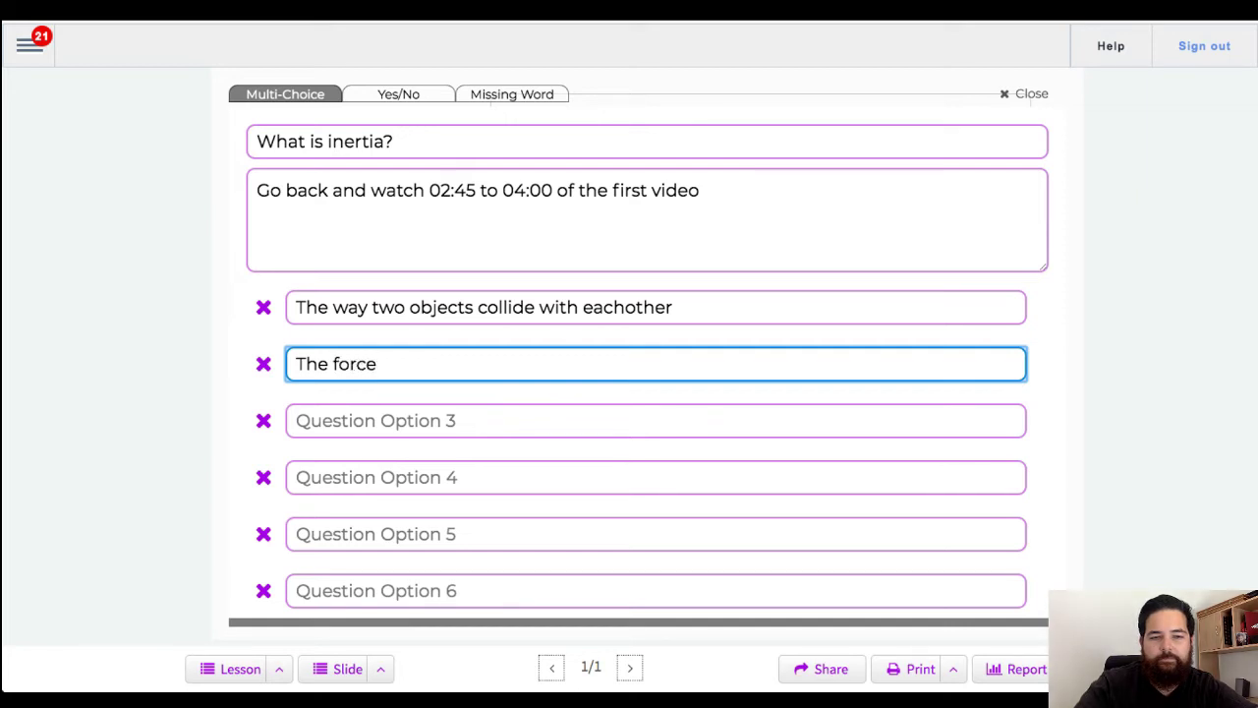
pyautogui.write(' of an o')
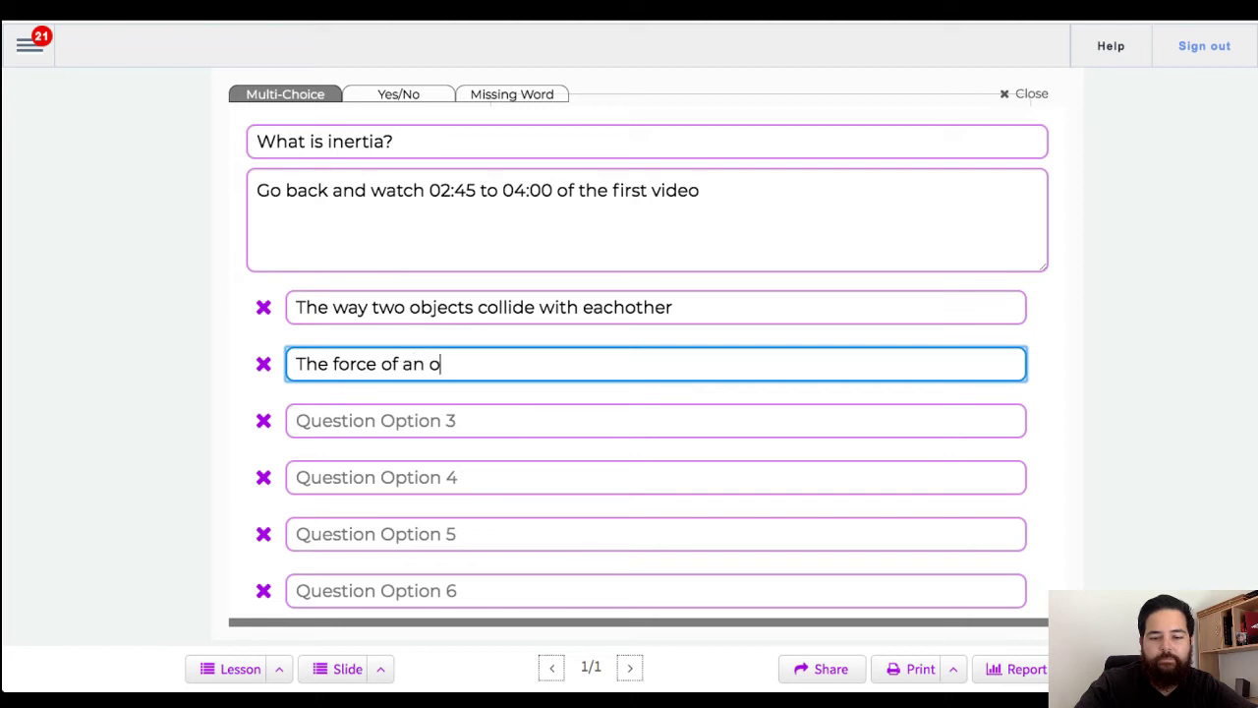
pyautogui.write('bject falling by ')
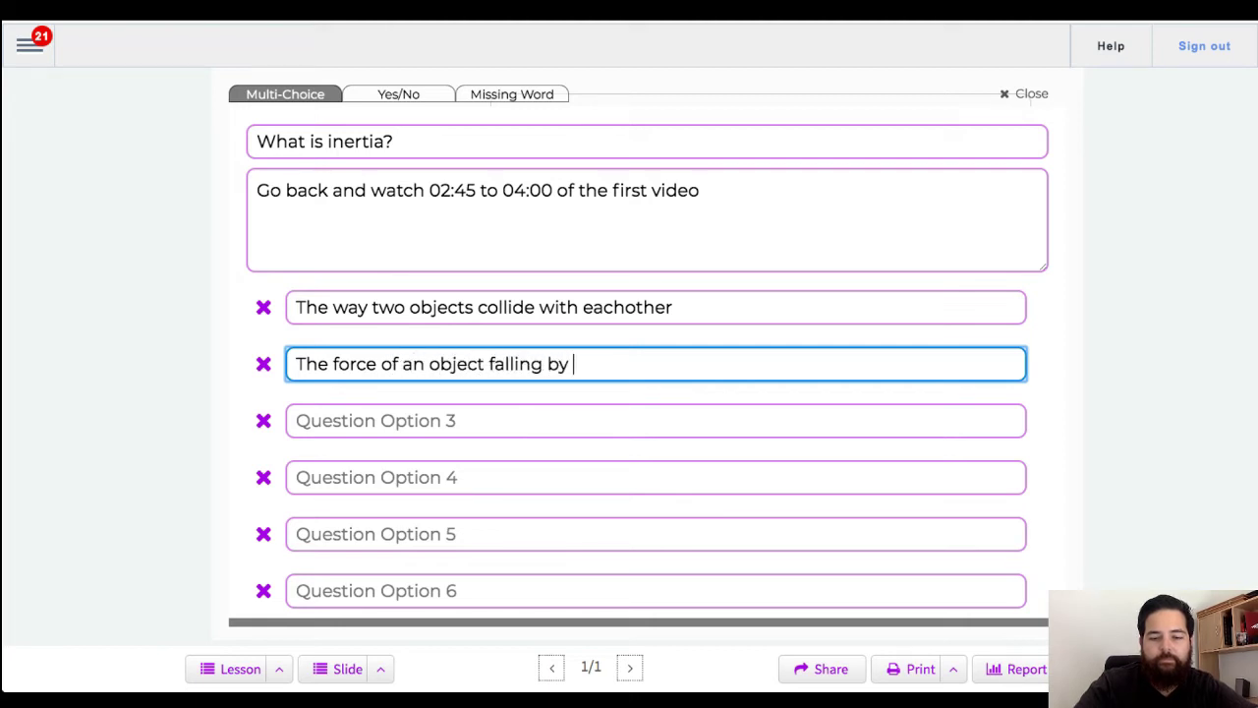
pyautogui.write('gravity')
pyautogui.click(296, 421)
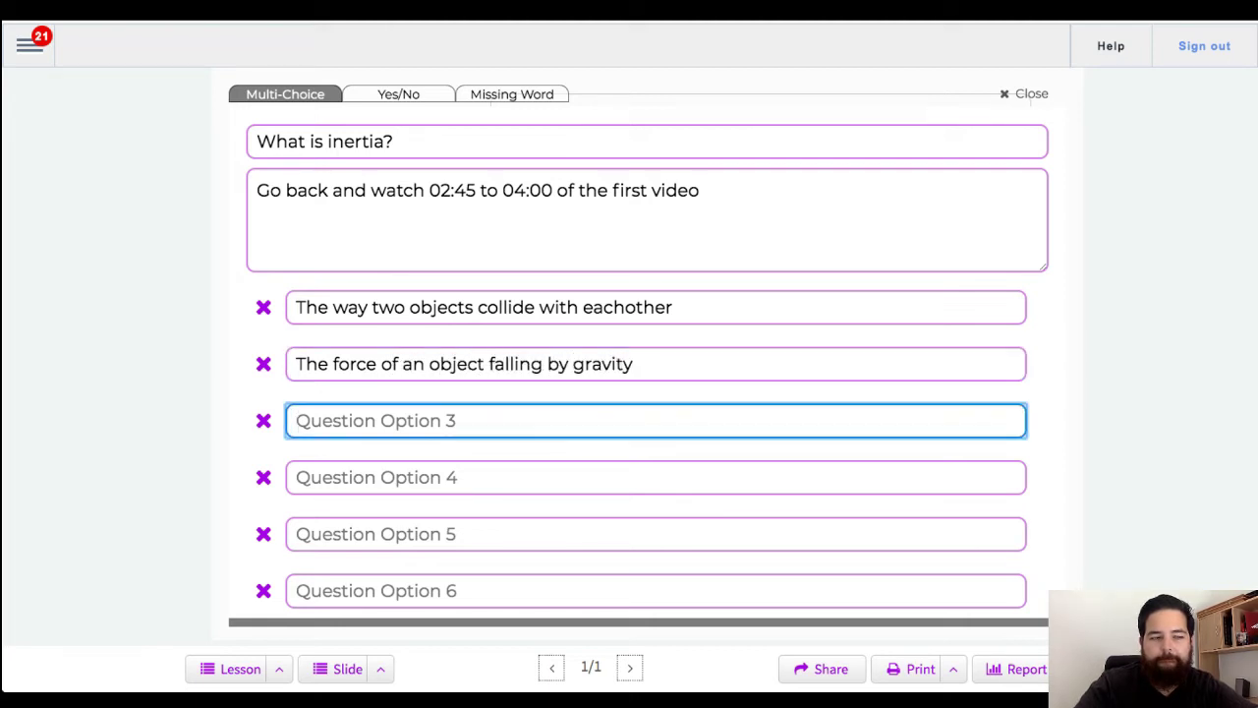
pyautogui.write('The')
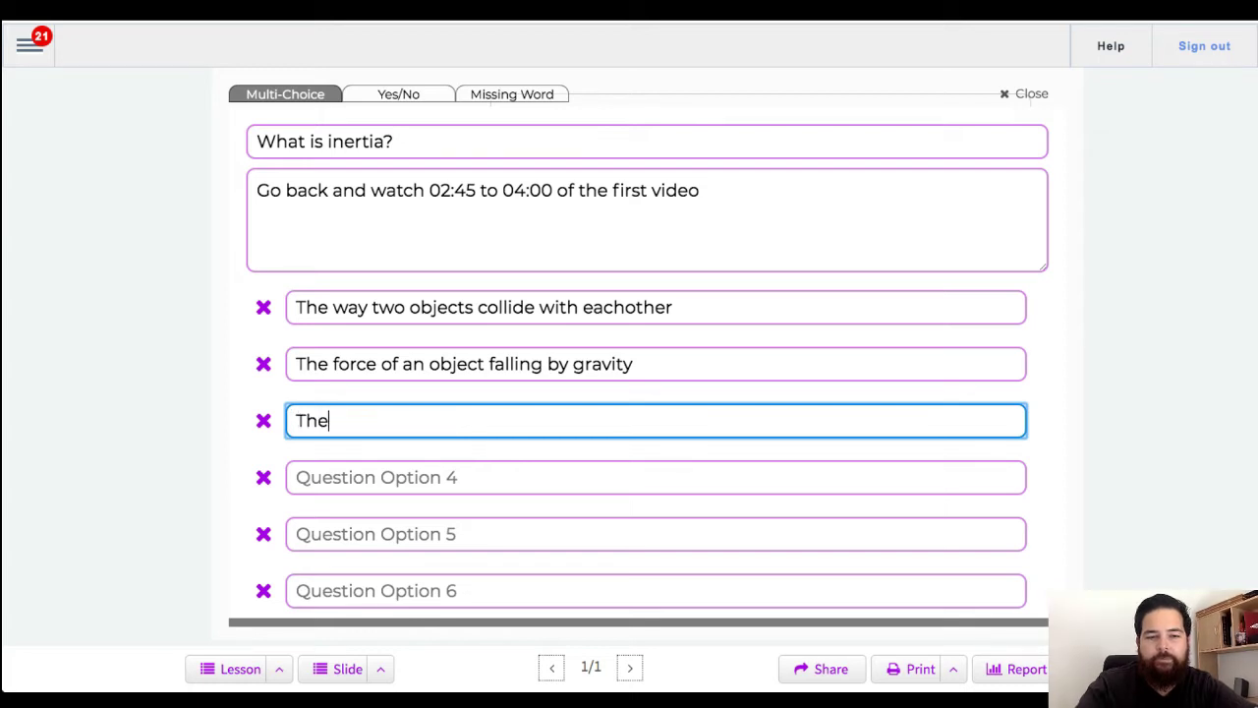
pyautogui.write(' resistance ')
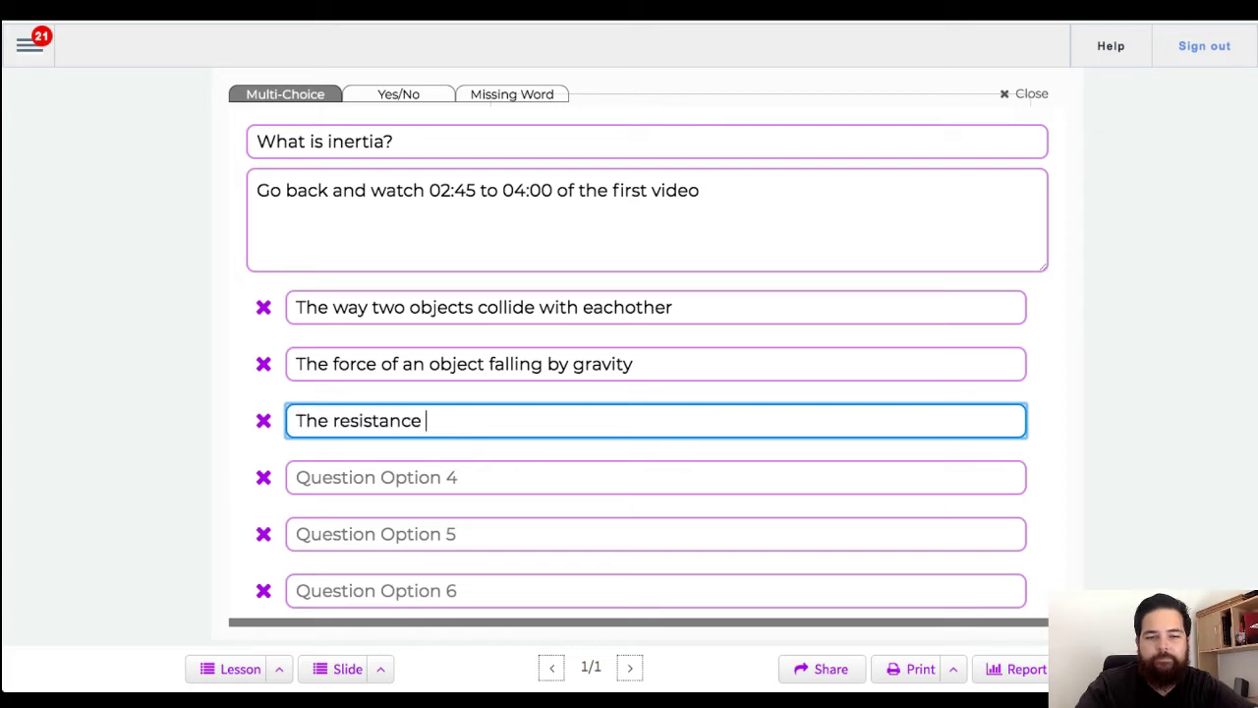
pyautogui.write('of a physical obe')
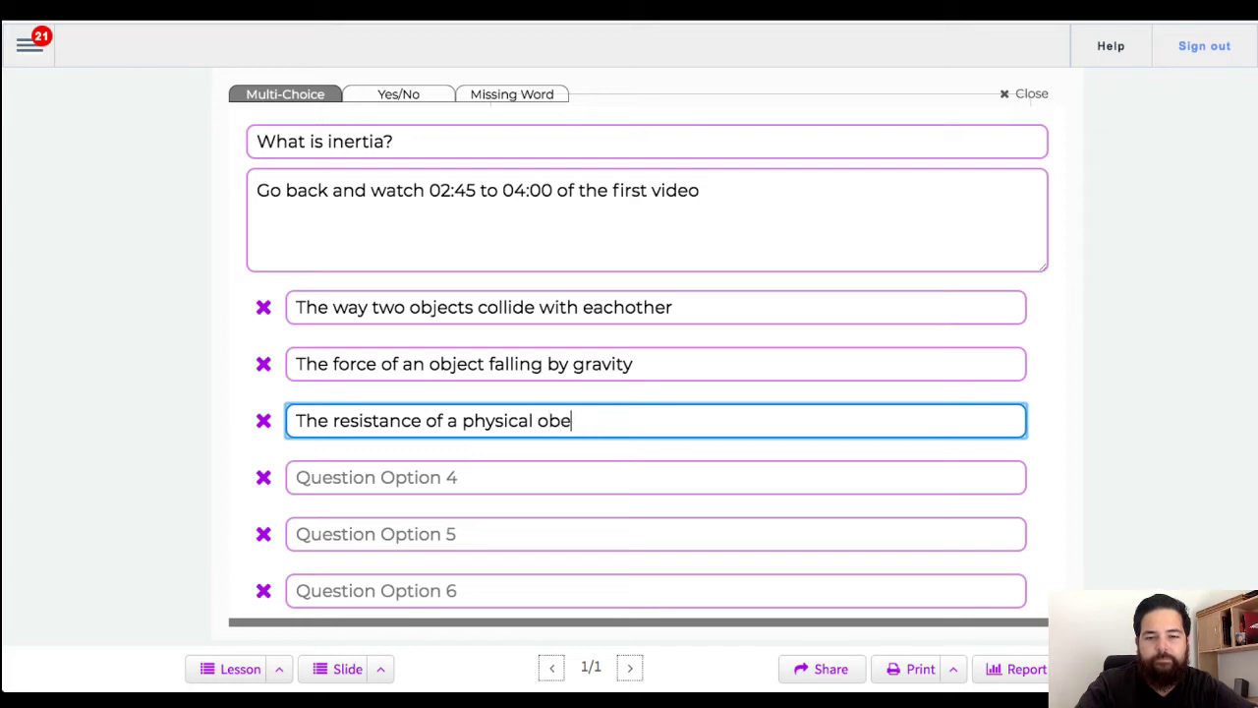
pyautogui.press('BackSpace')
pyautogui.write('ject to change')
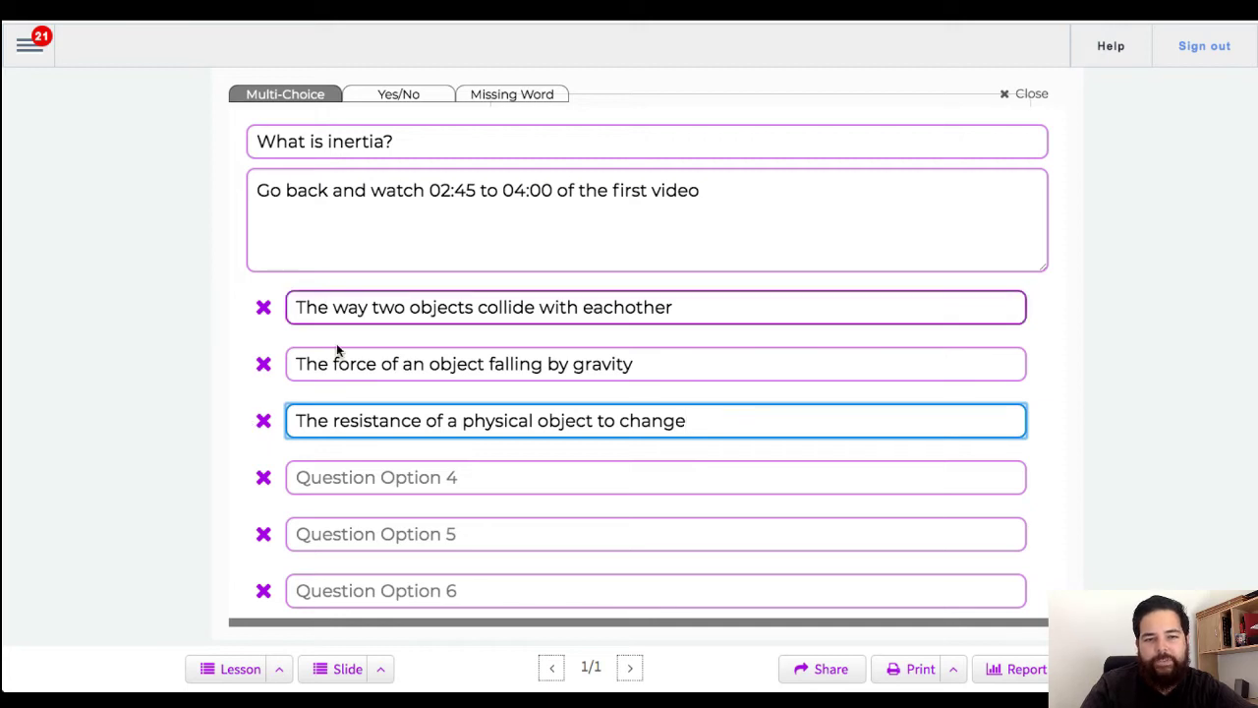
# Step: Mark 'The resistance of a physical object to change' as the only correct answer and save the question
pyautogui.click(263, 422)
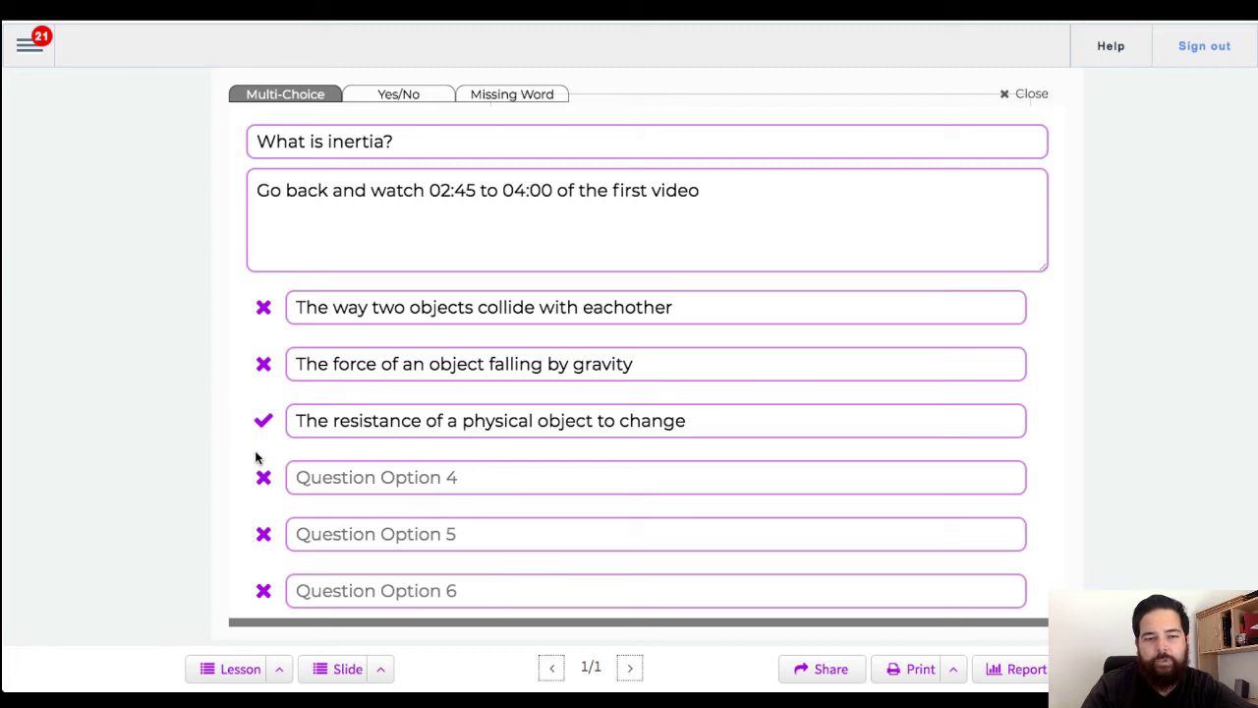
pyautogui.click(264, 365)
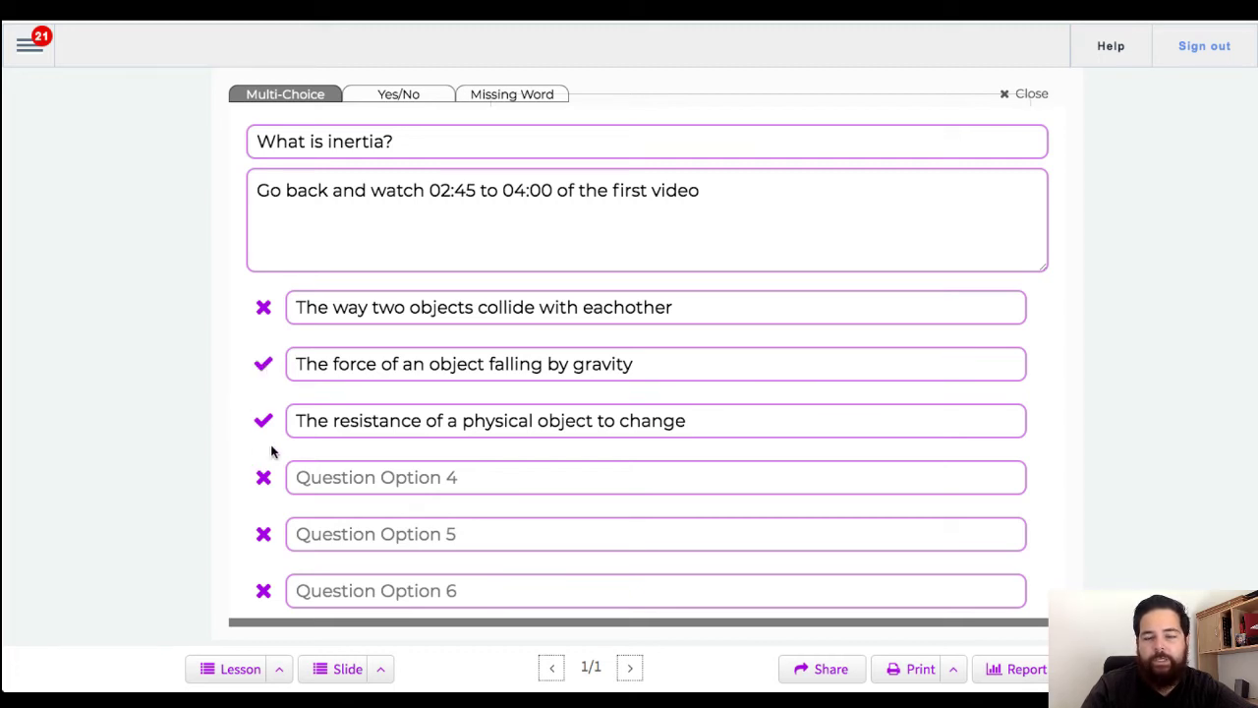
pyautogui.click(263, 365)
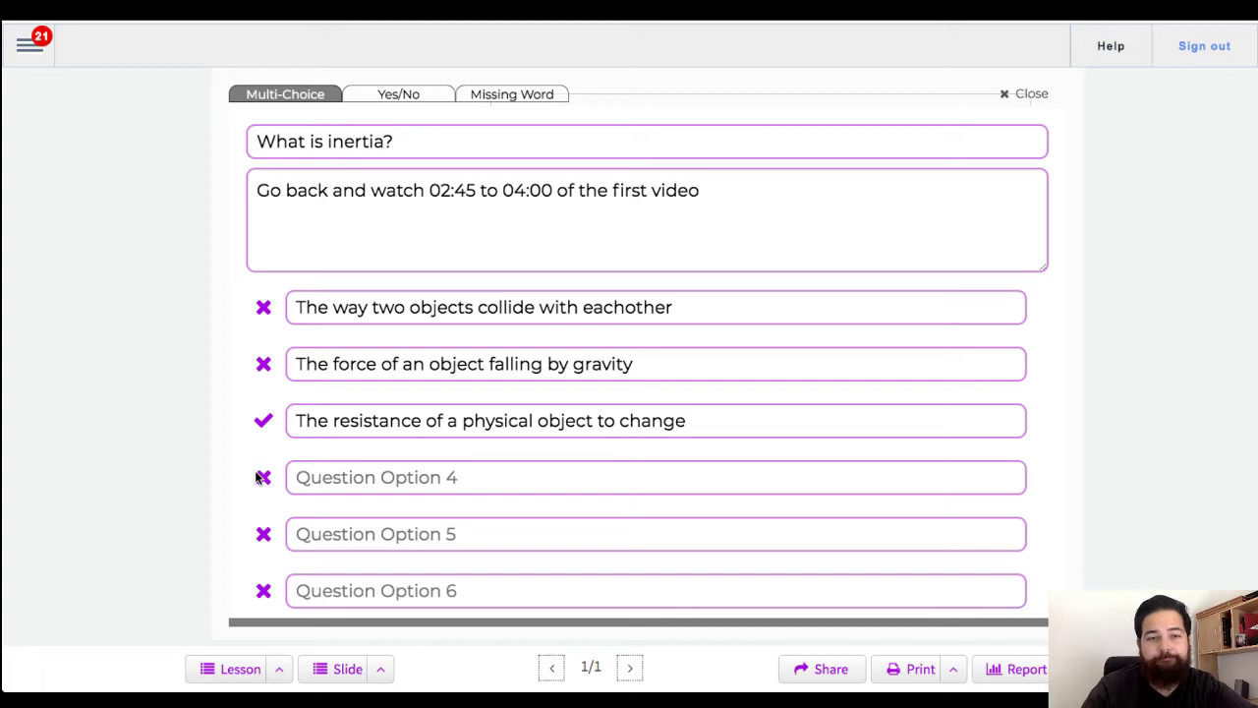
pyautogui.click(298, 306)
pyautogui.click(525, 522)
pyautogui.scroll(-1, 526, 523)
pyautogui.click(607, 579)
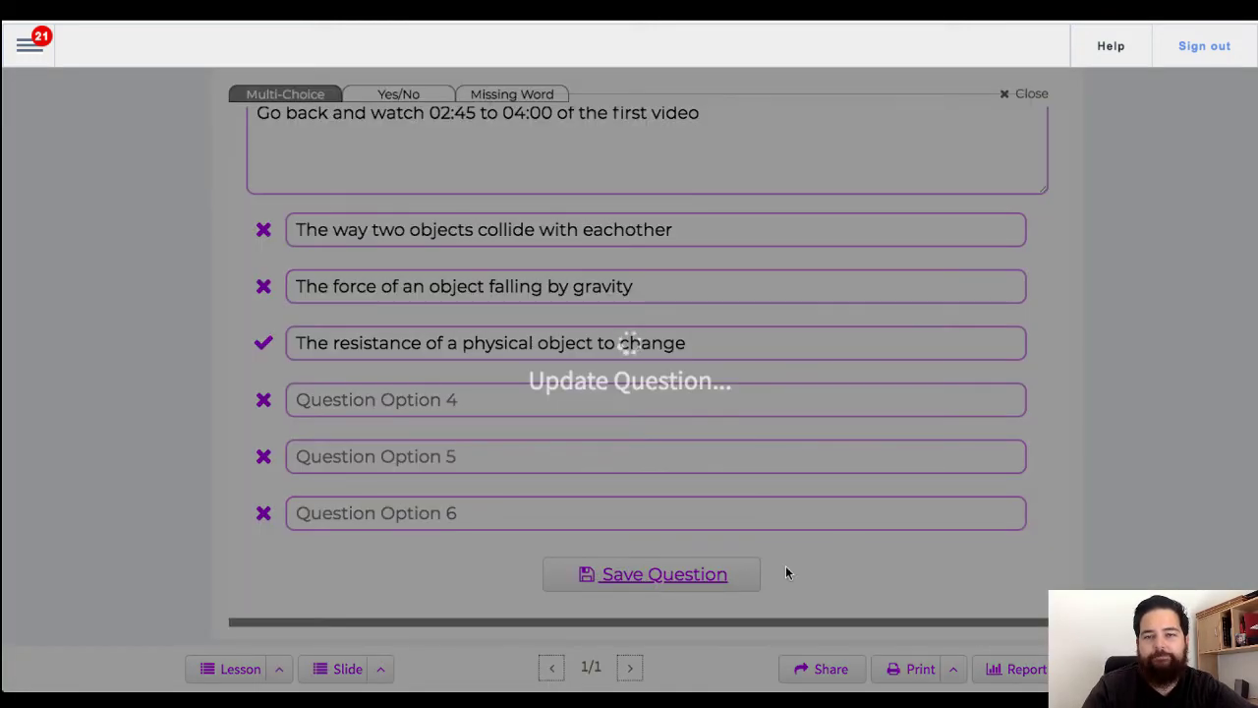
pyautogui.scroll(-1, 791, 551)
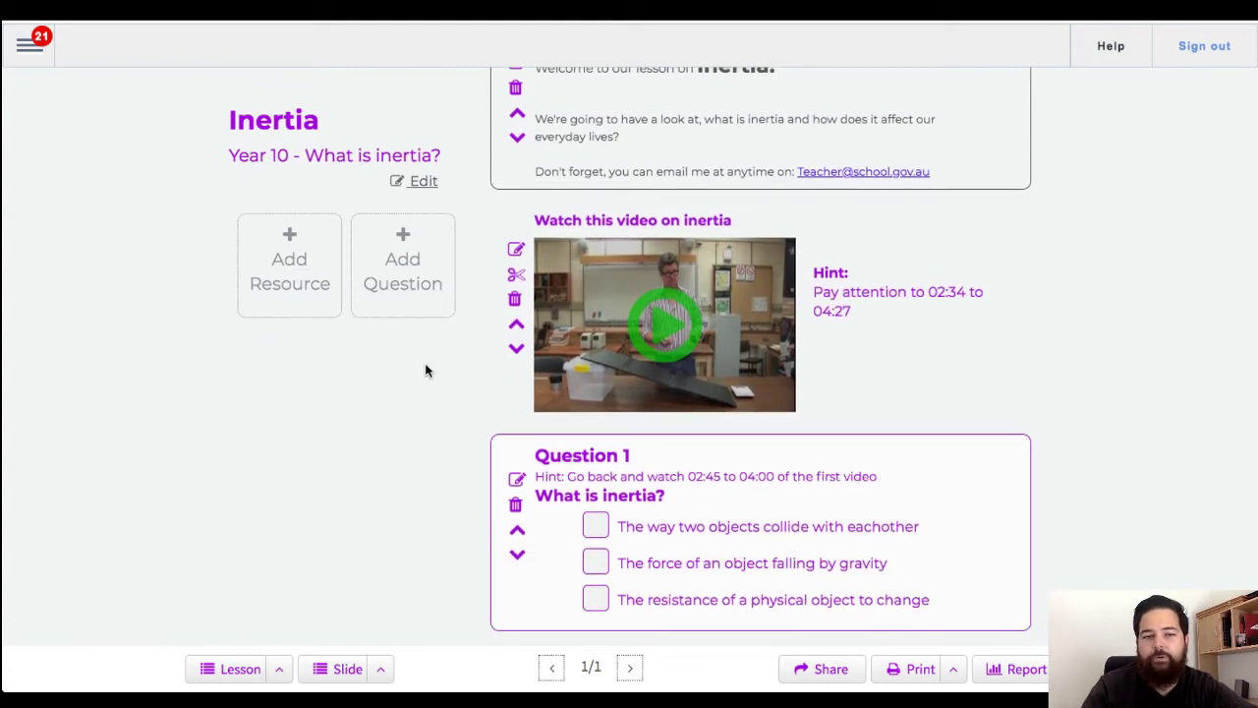
# Step: Create and save the yes/no question 'Isn't SmartClassrooms v3.0 awesome' with Yes as the expected answer
pyautogui.click(397, 252)
pyautogui.click(398, 95)
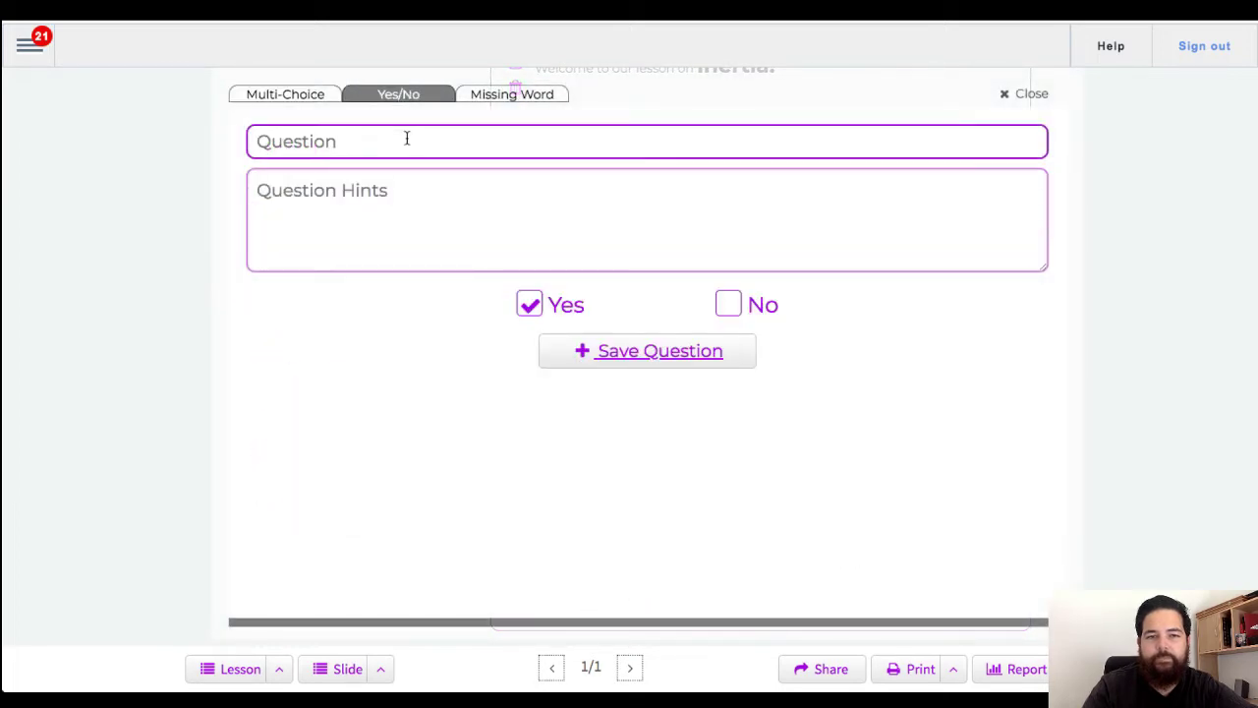
pyautogui.click(406, 138)
pyautogui.write("Isn't S")
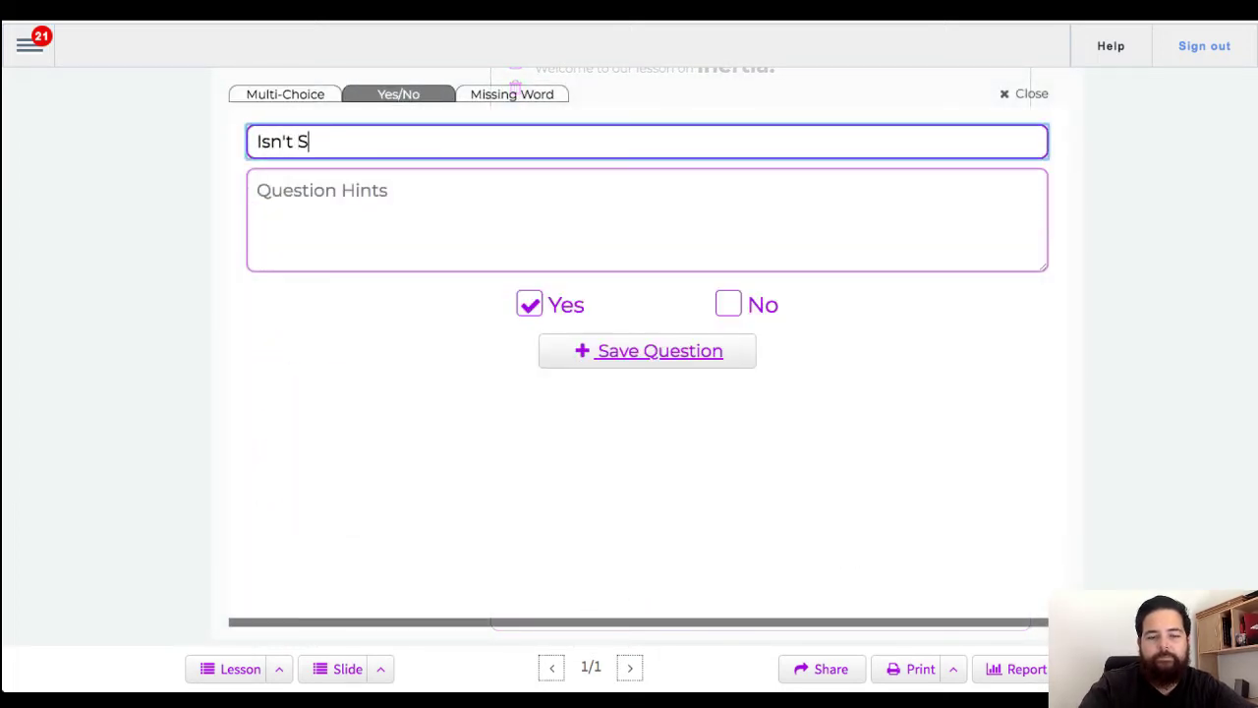
pyautogui.write('martClassrooms ')
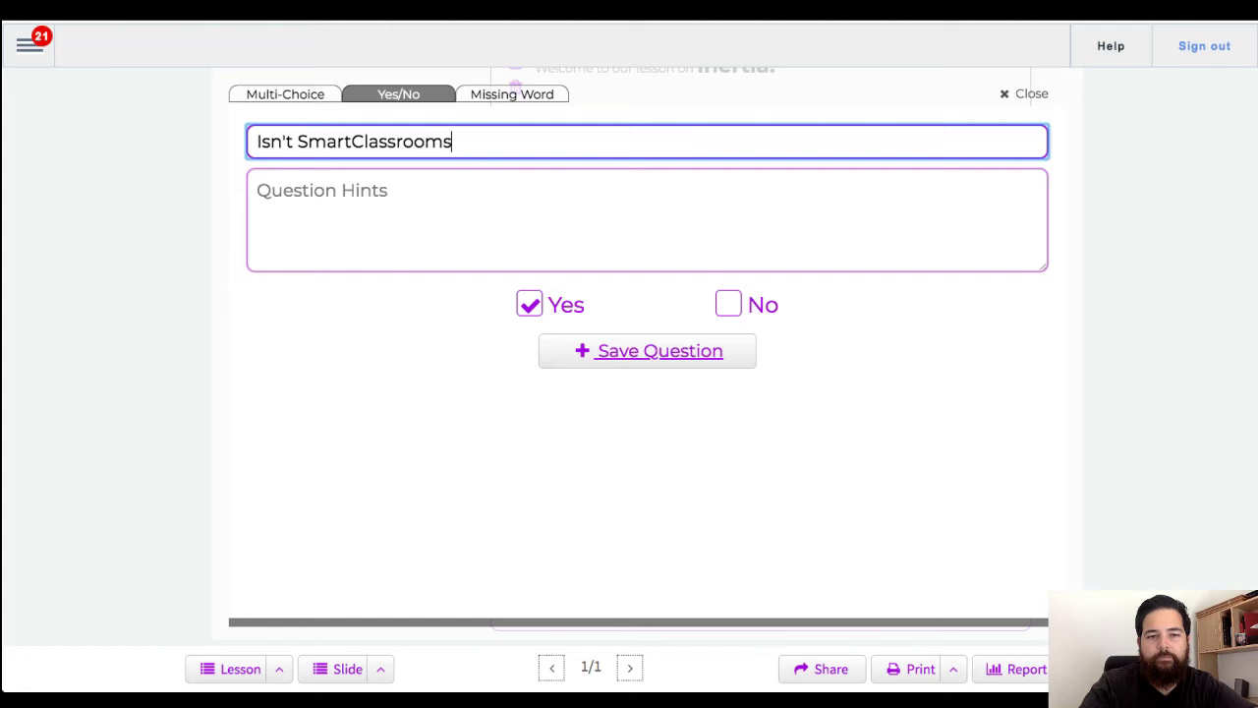
pyautogui.write('v3.0 awesom')
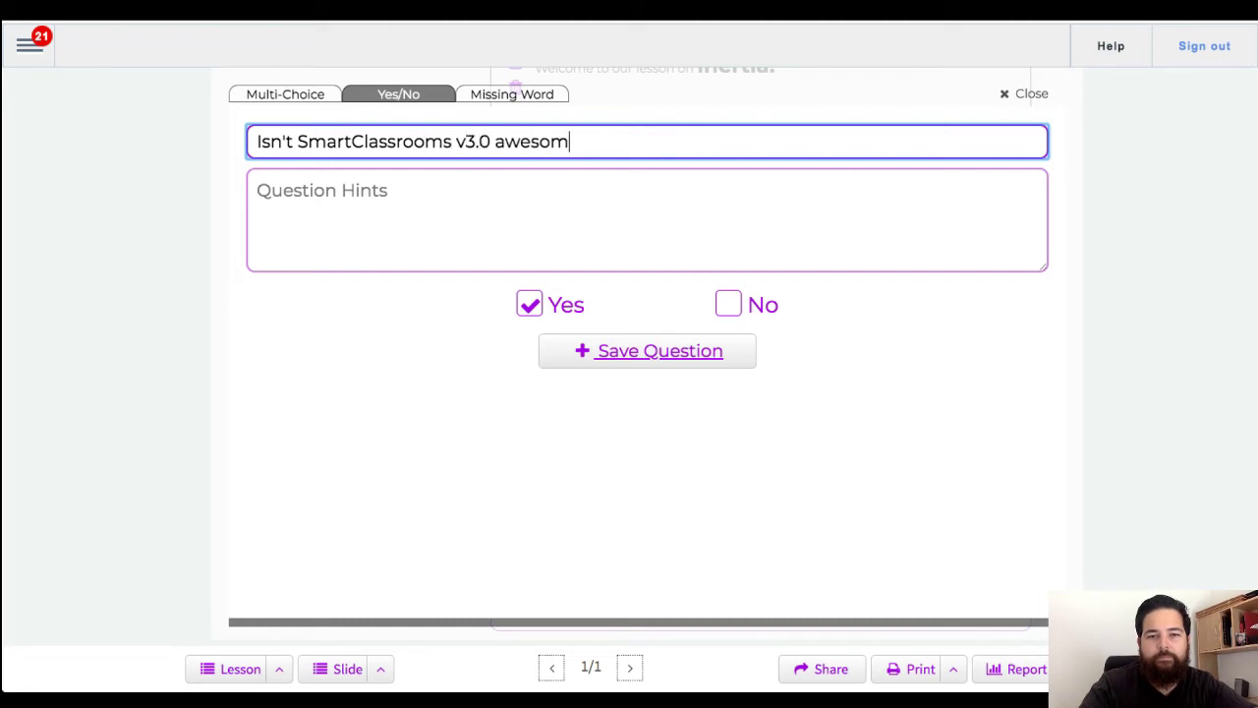
pyautogui.write('e')
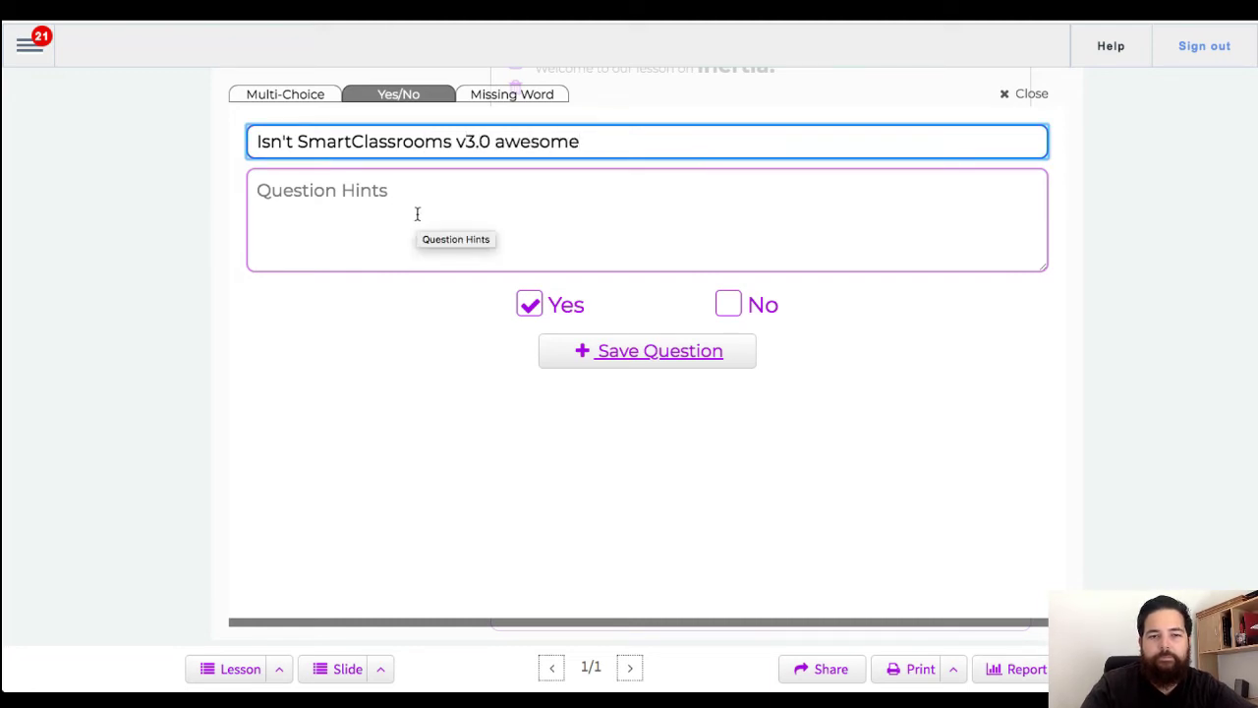
pyautogui.click(728, 306)
pyautogui.click(529, 307)
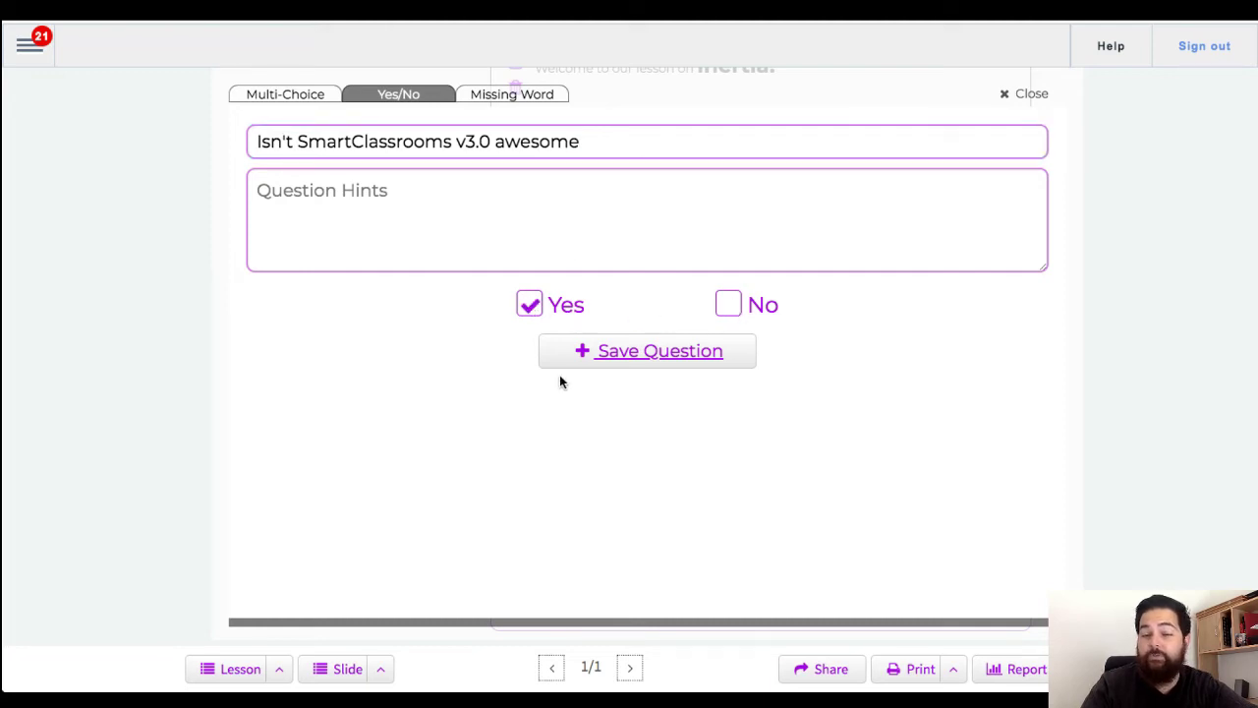
pyautogui.click(617, 360)
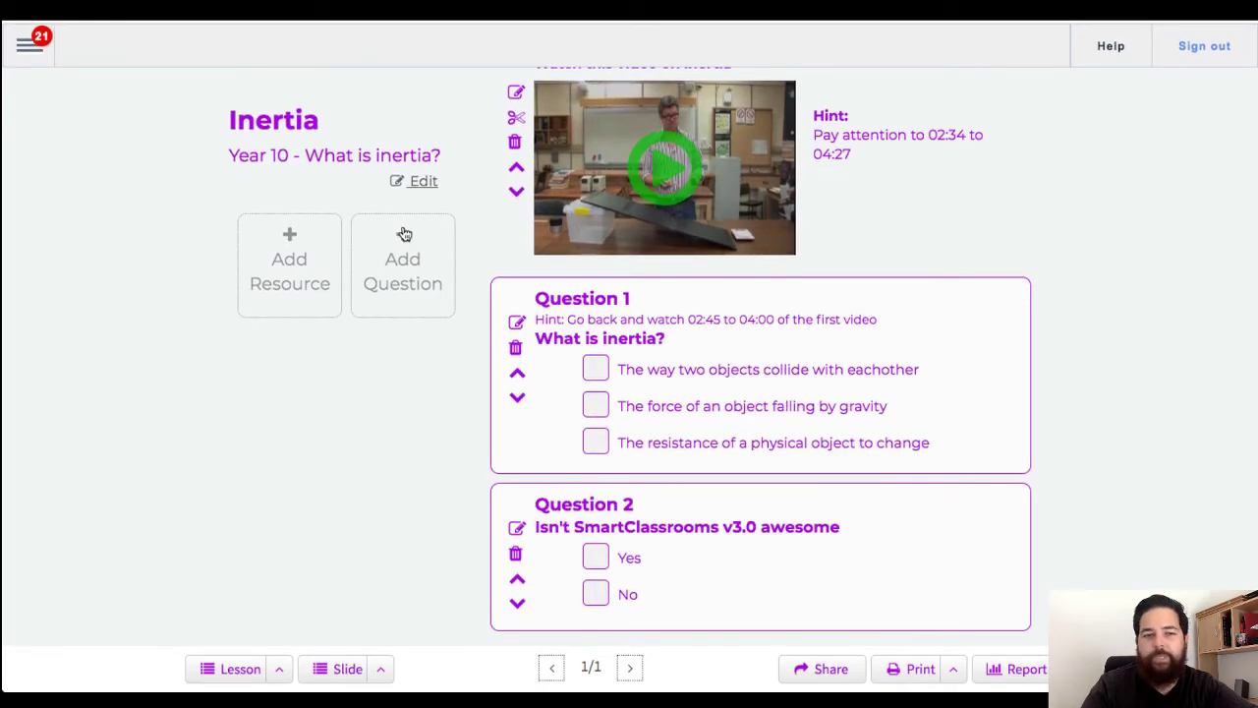
# Step: Start a missing-word question in Medium text: 'SmartClassrooms version v3.0 is the best lesson system that I have used.'
pyautogui.click(411, 263)
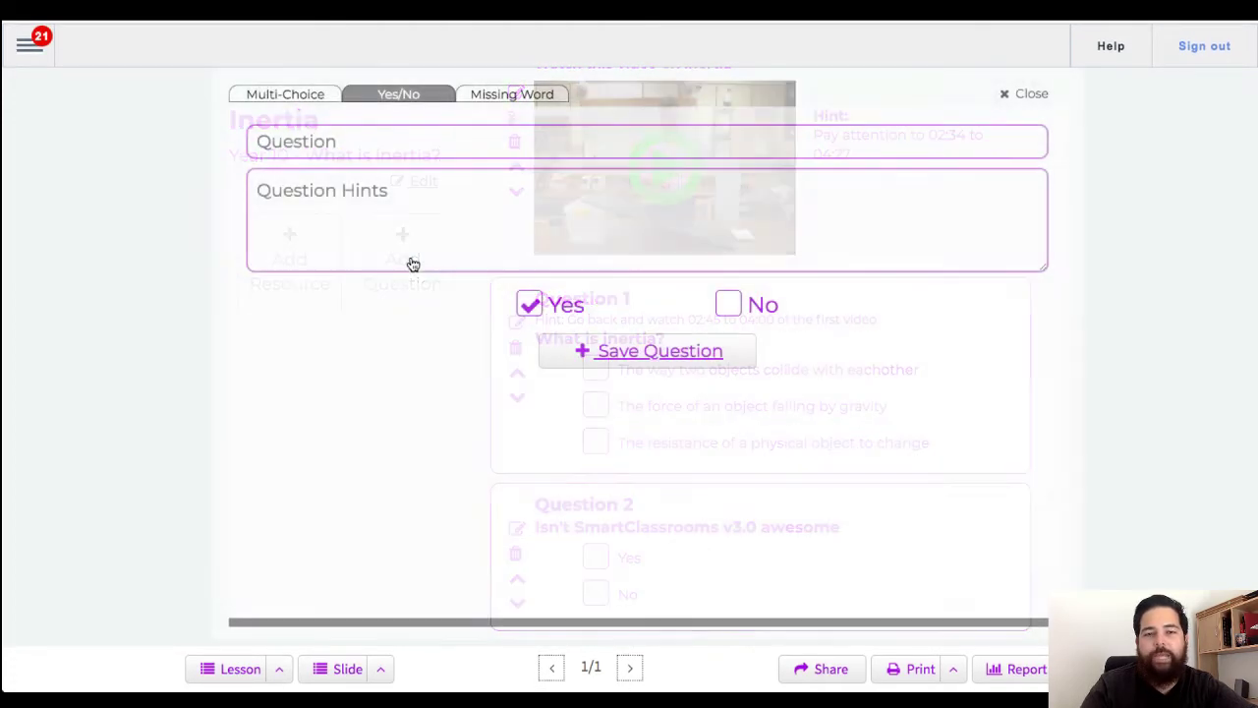
pyautogui.click(497, 95)
pyautogui.click(547, 358)
pyautogui.scroll(-1, 548, 358)
pyautogui.scroll(1, 547, 358)
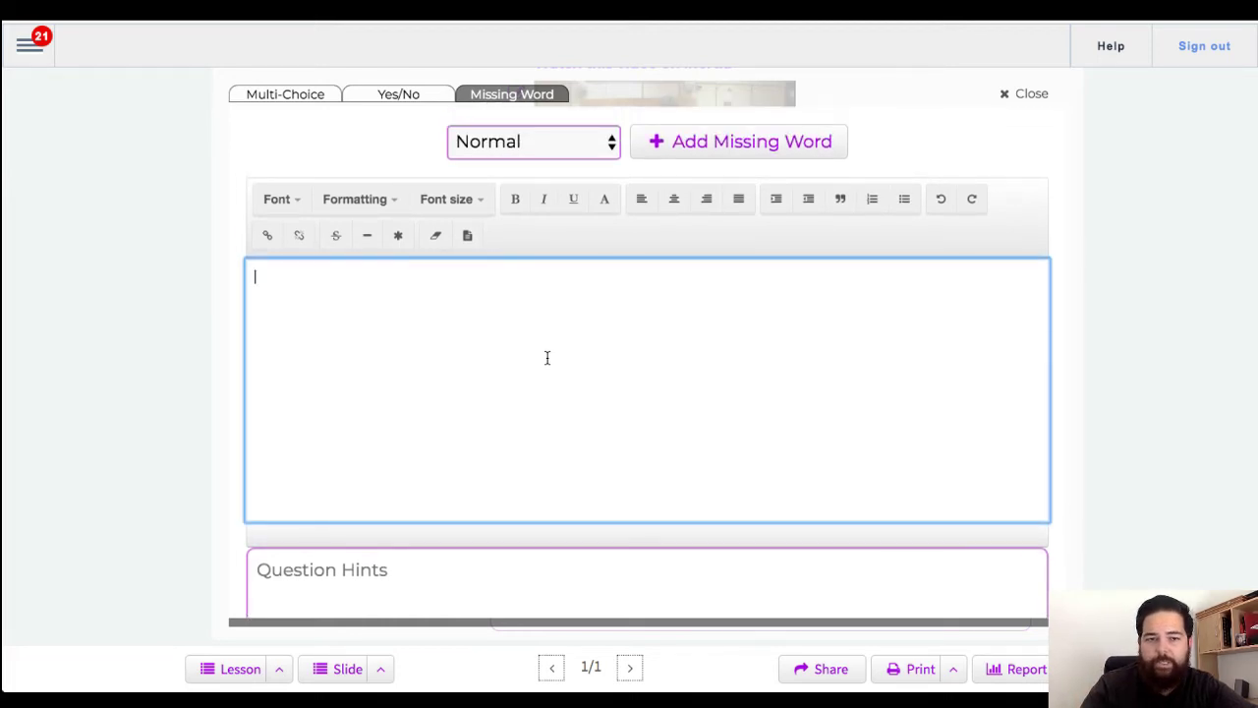
pyautogui.click(447, 201)
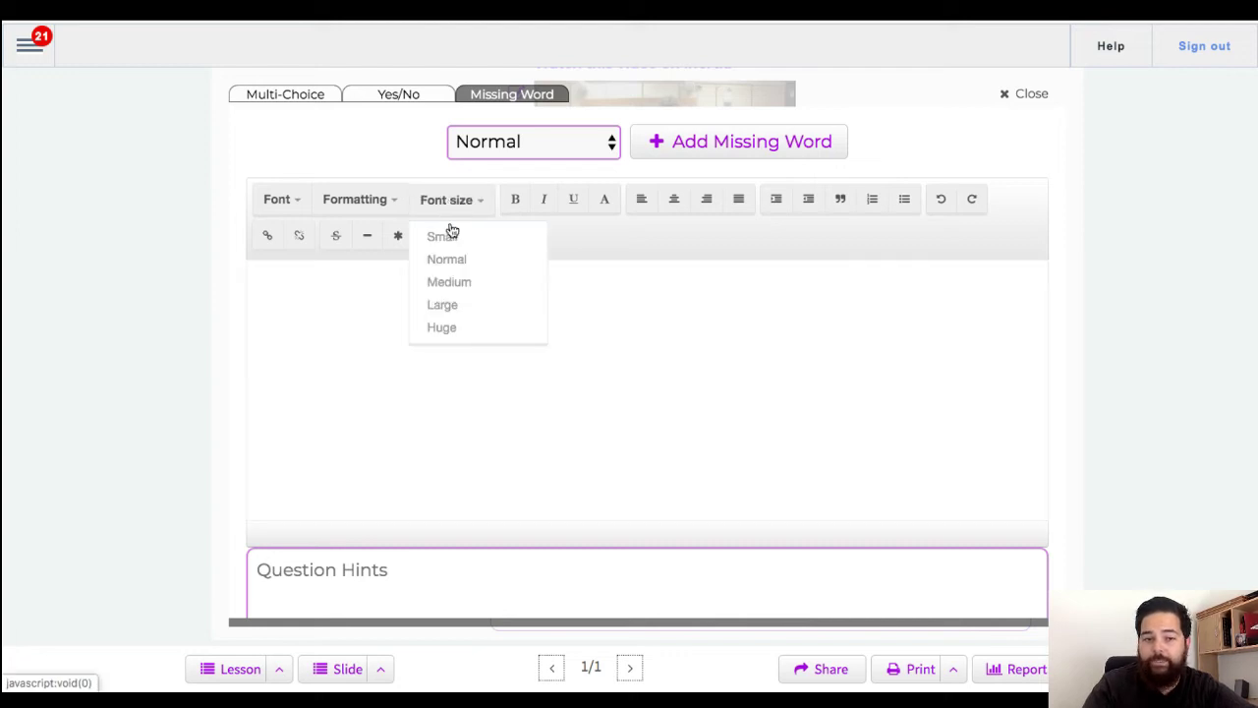
pyautogui.click(466, 288)
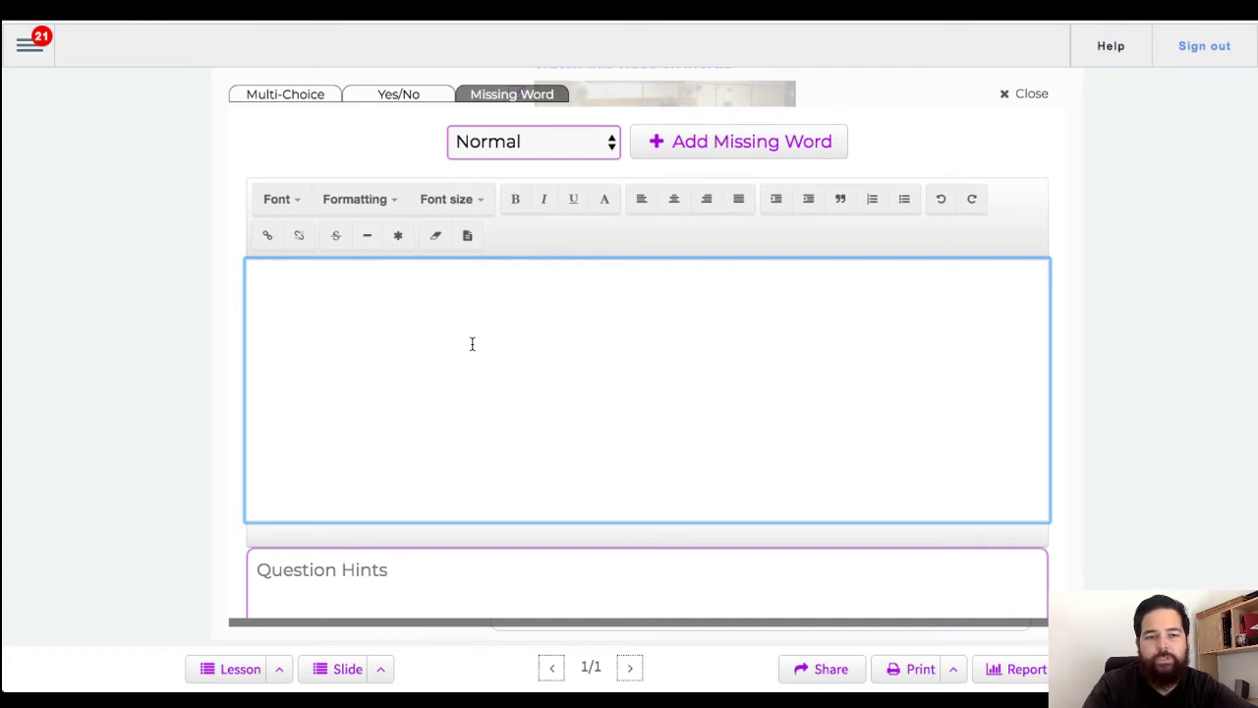
pyautogui.write('Smar')
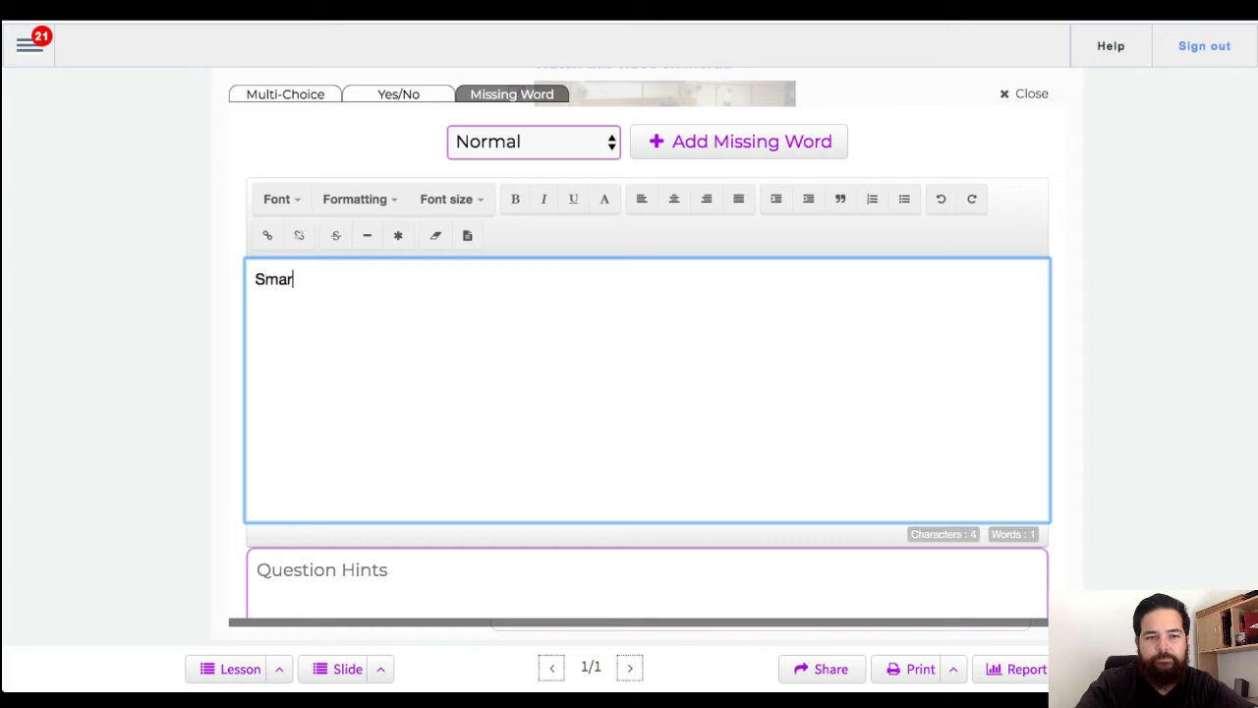
pyautogui.write('tClassrooms version ')
pyautogui.write('3.')
pyautogui.press('BackSpace')
pyautogui.press('BackSpace')
pyautogui.write('v3.0 is ')
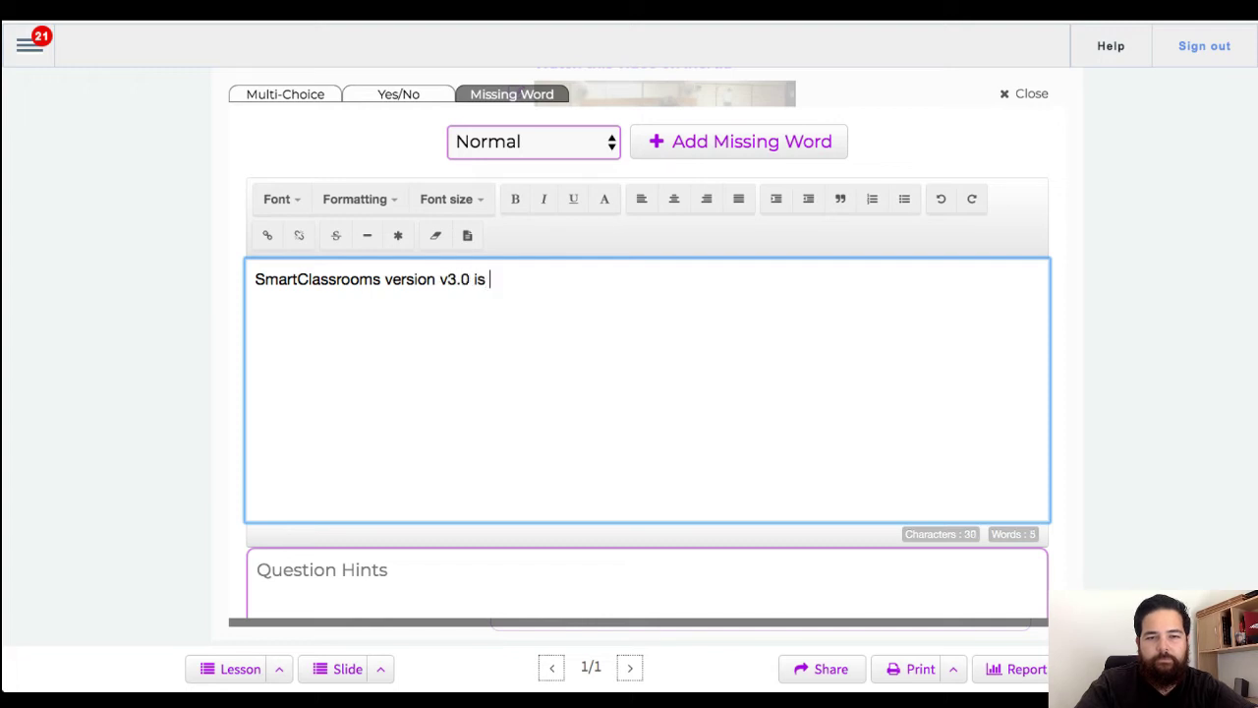
pyautogui.write('the best lesso')
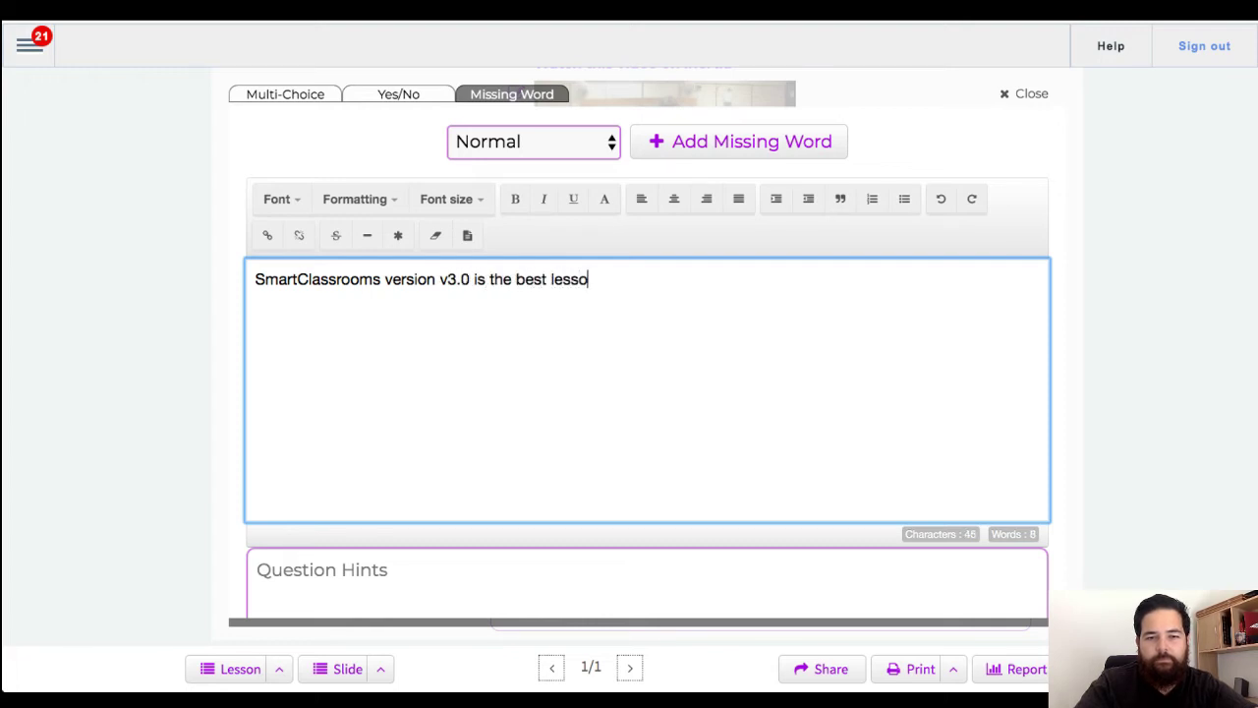
pyautogui.write('n system that')
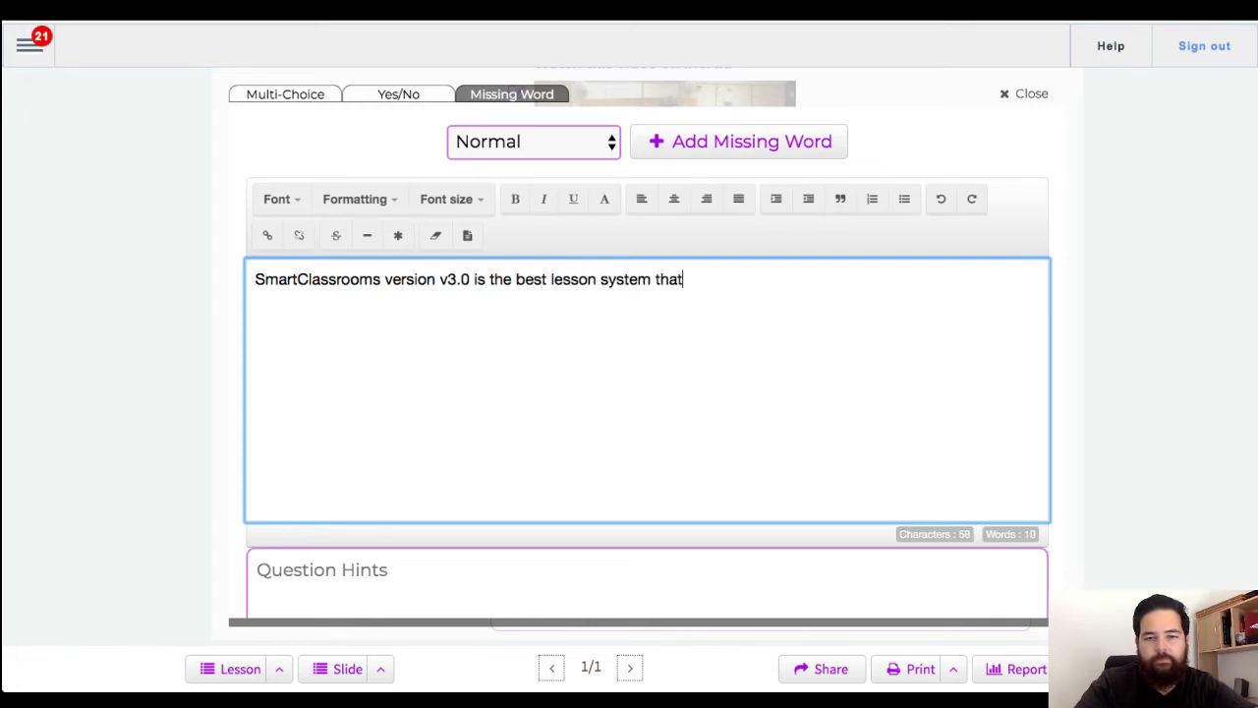
pyautogui.write(' I have used.')
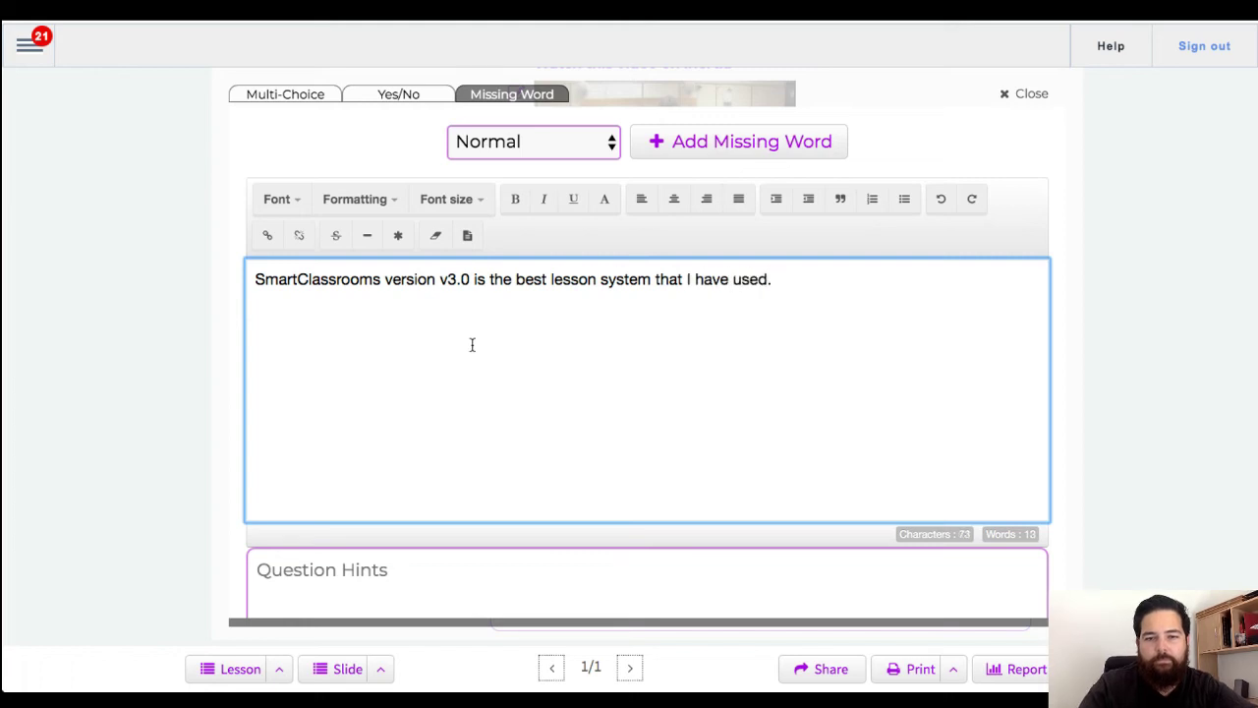
# Step: Replace 'best' with a blank whose answer is 'best', and save the question
pyautogui.doubleClick(529, 280)
pyautogui.press('BackSpace')
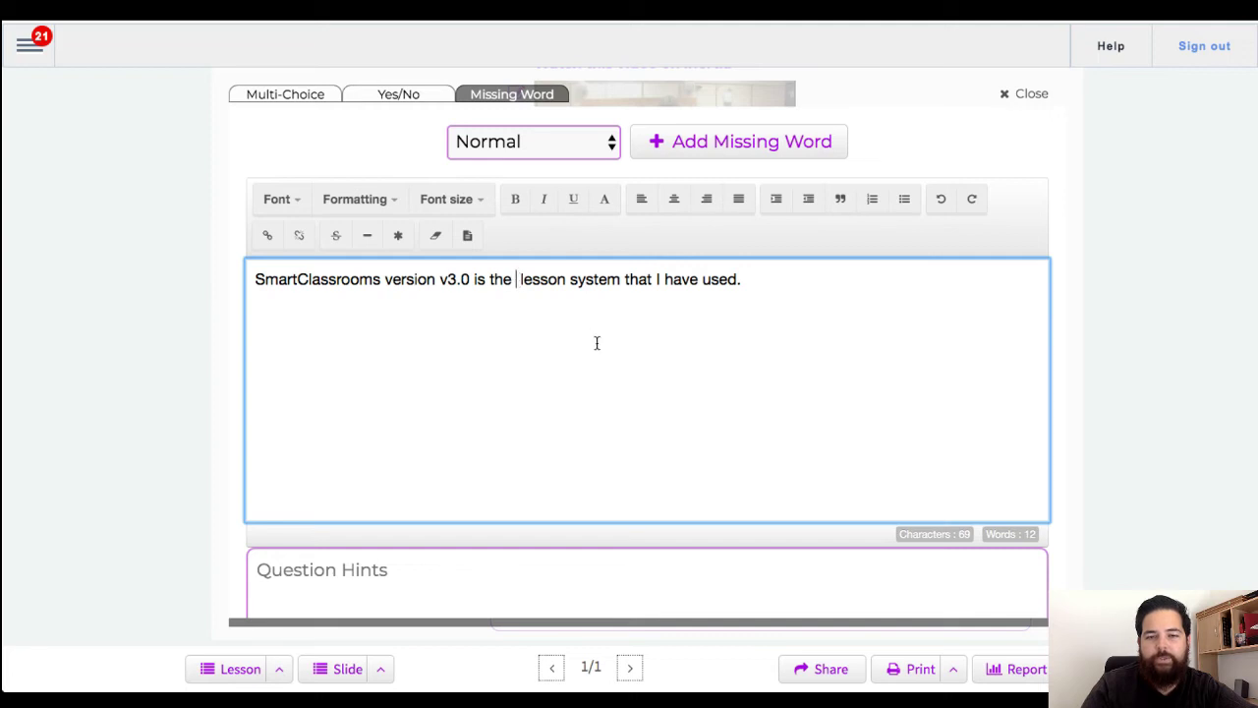
pyautogui.click(728, 145)
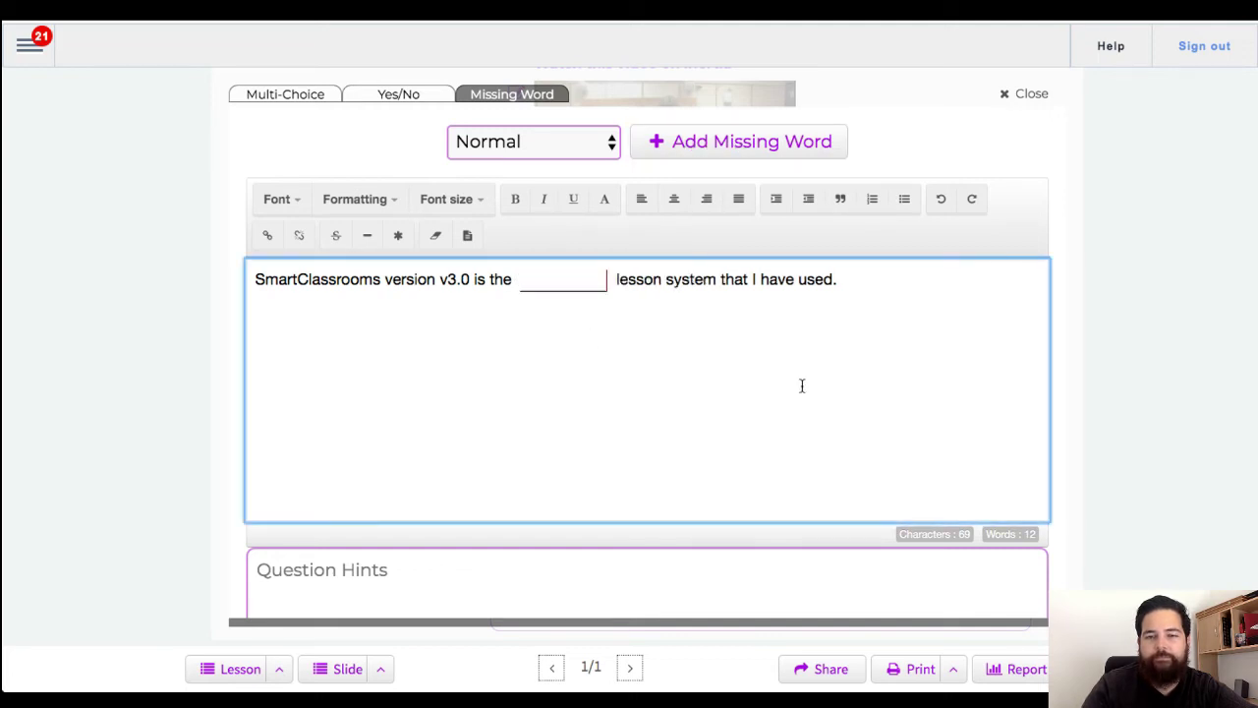
pyautogui.click(561, 282)
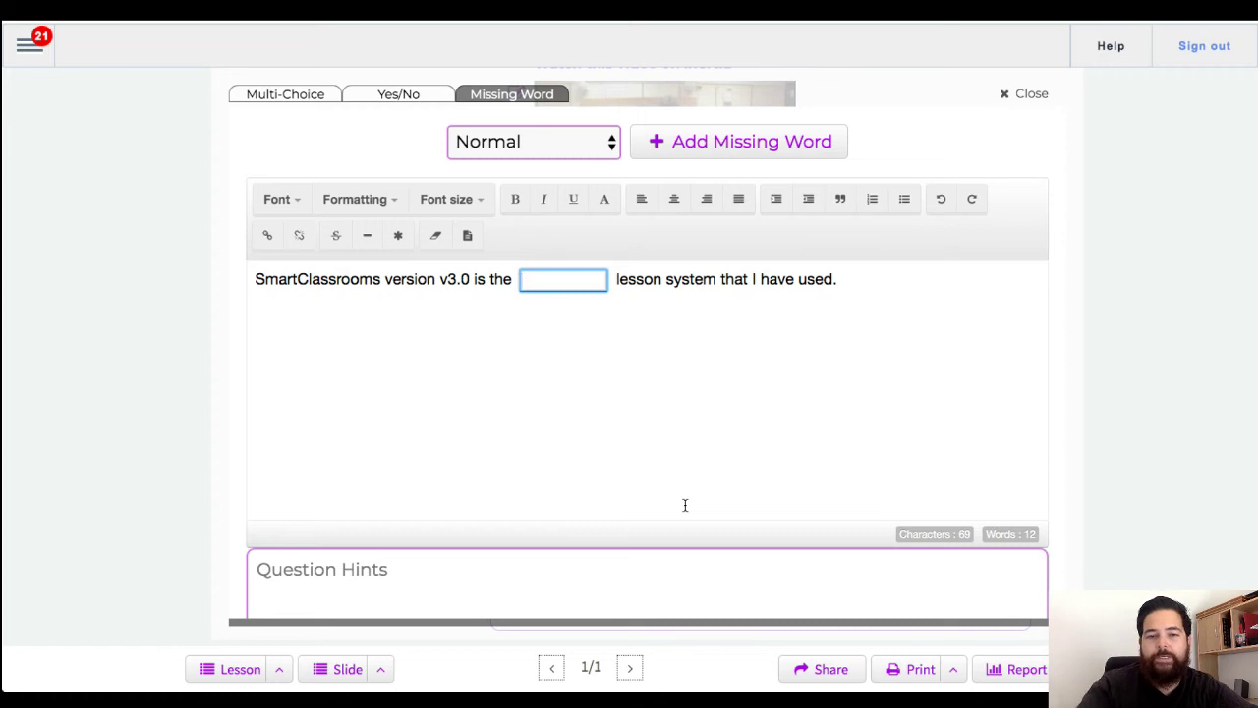
pyautogui.write('best')
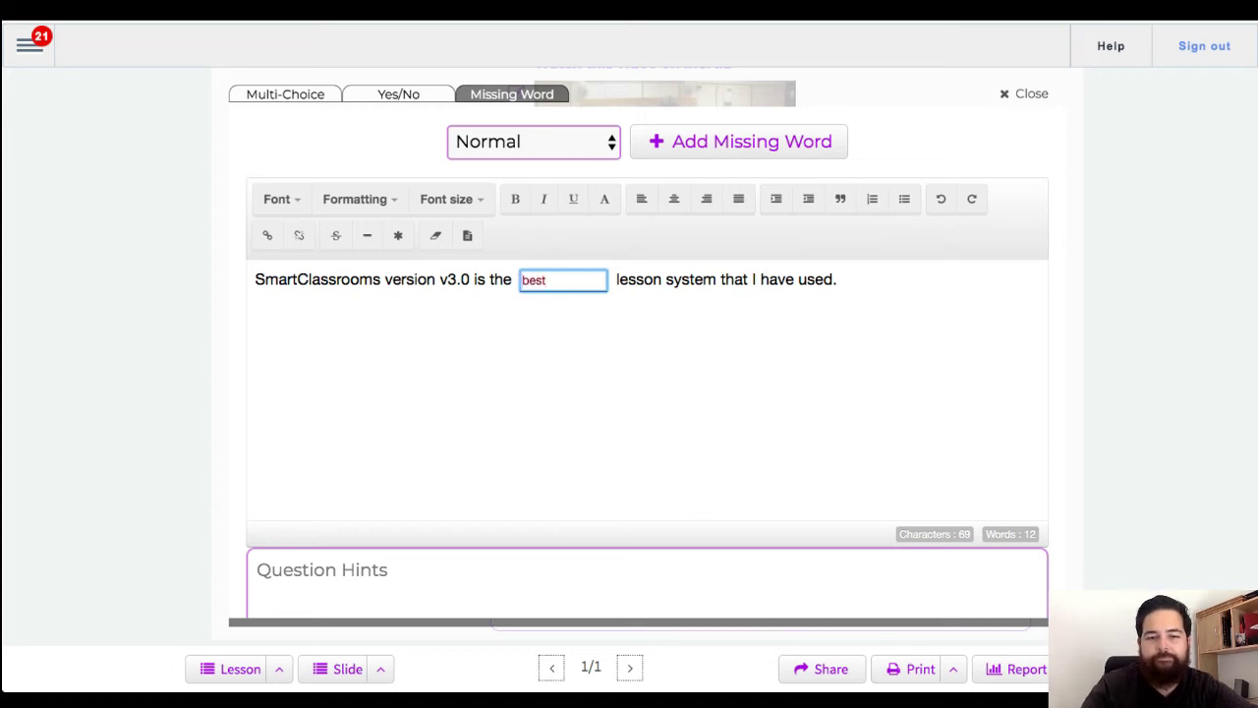
pyautogui.scroll(-3, 724, 486)
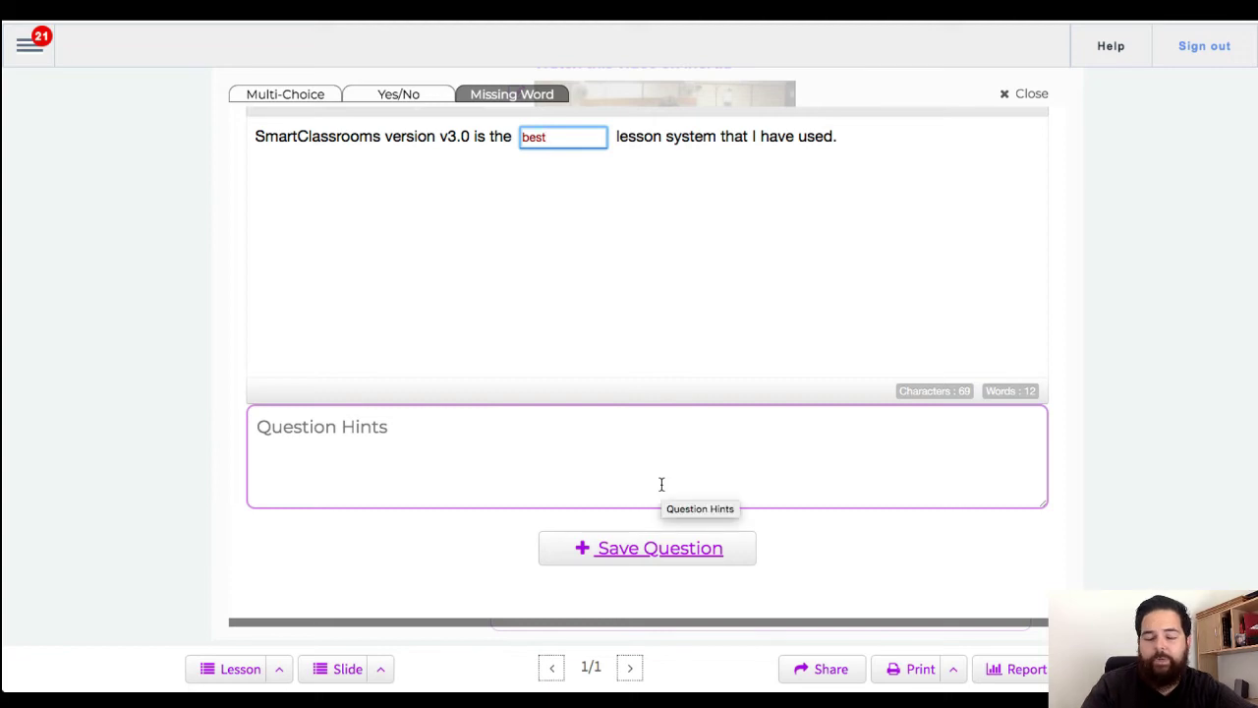
pyautogui.click(651, 550)
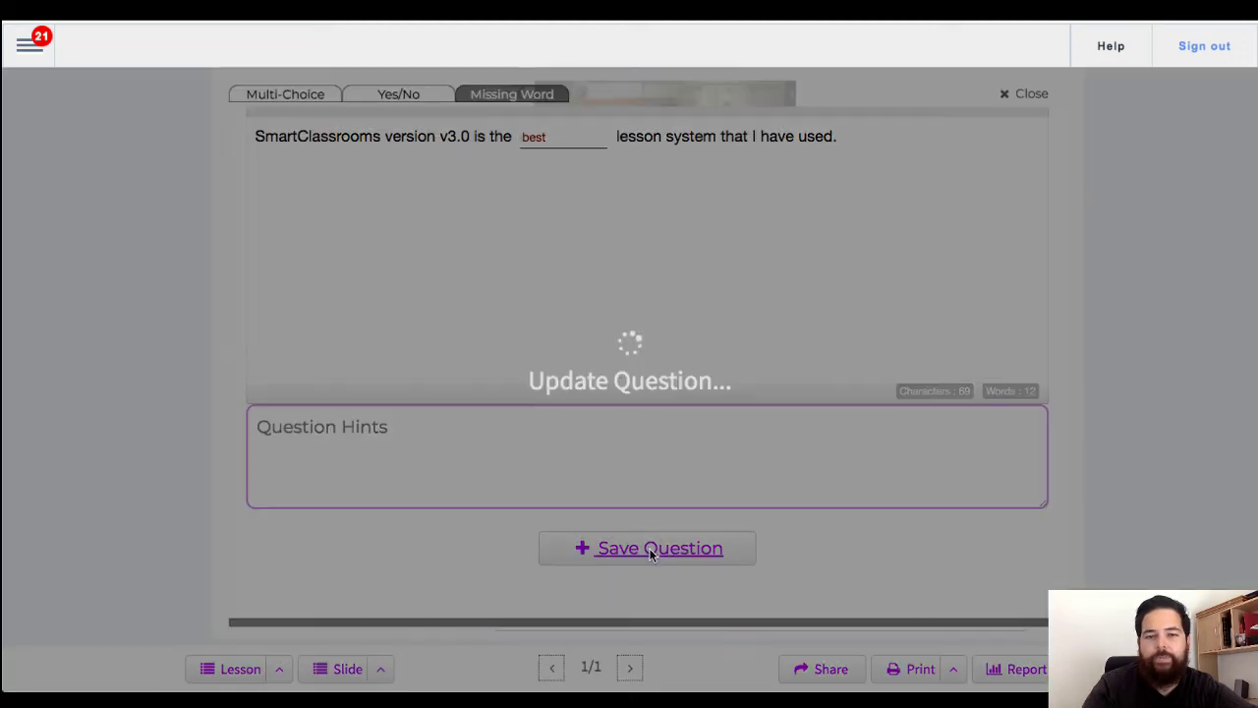
# Step: Answer Question 1 with the gravity option, Question 2 with Yes, and Question 3's blank with 'best'
pyautogui.scroll(-2, 820, 356)
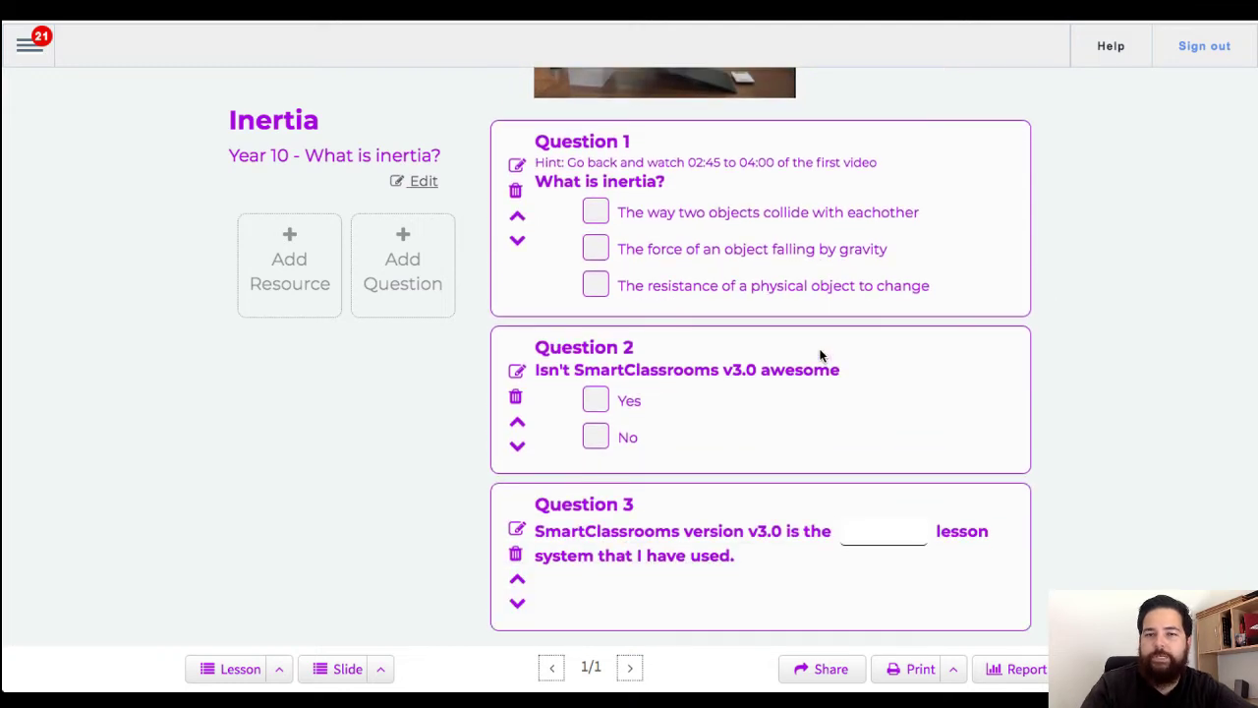
pyautogui.click(600, 250)
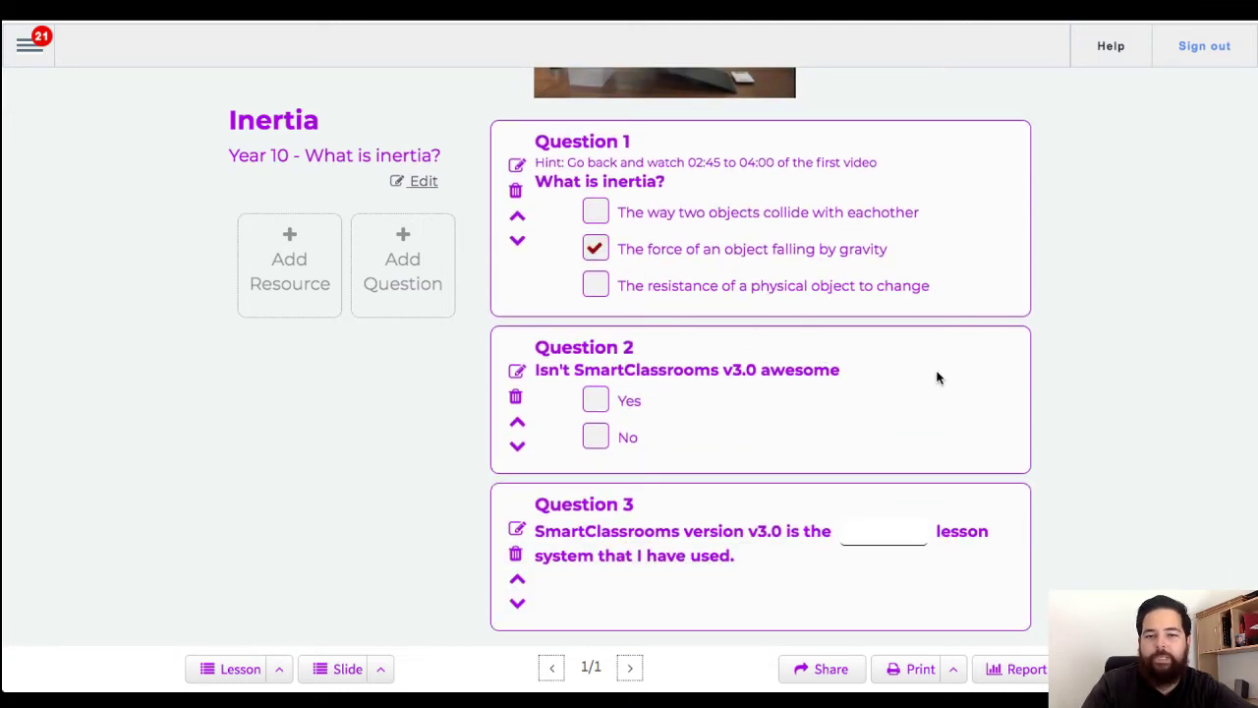
pyautogui.click(596, 399)
pyautogui.click(861, 529)
pyautogui.write('best')
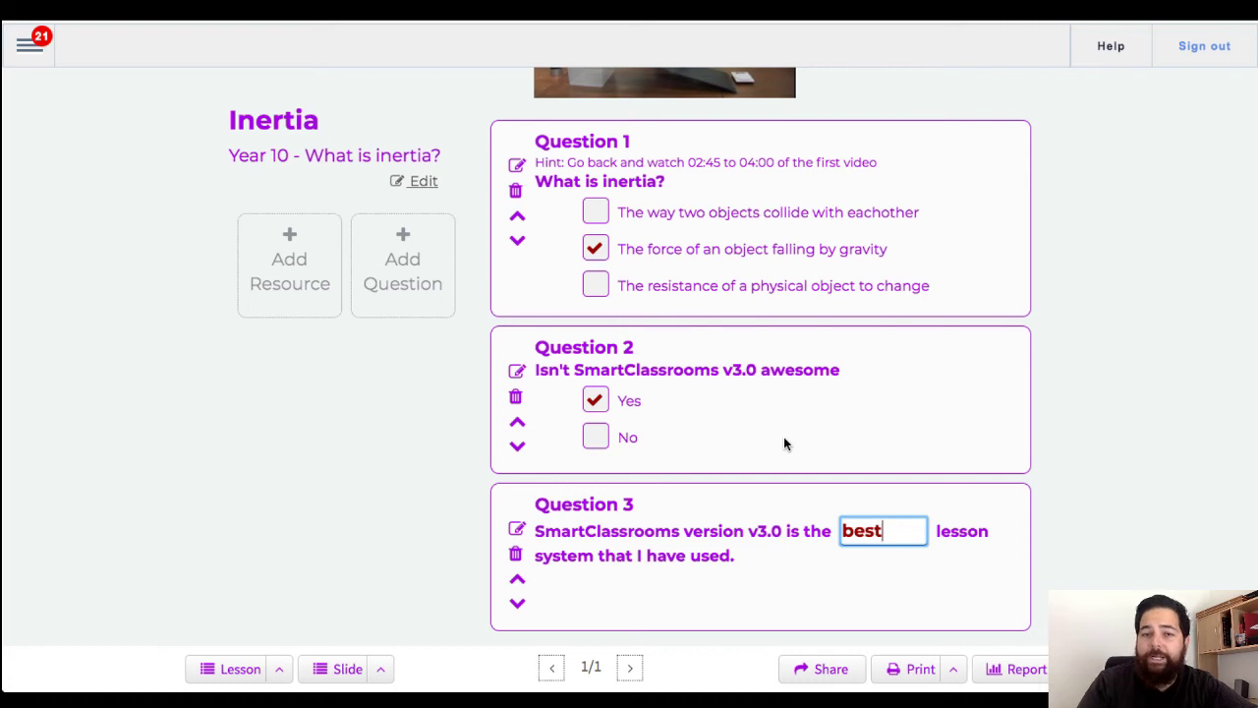
pyautogui.scroll(5, 784, 443)
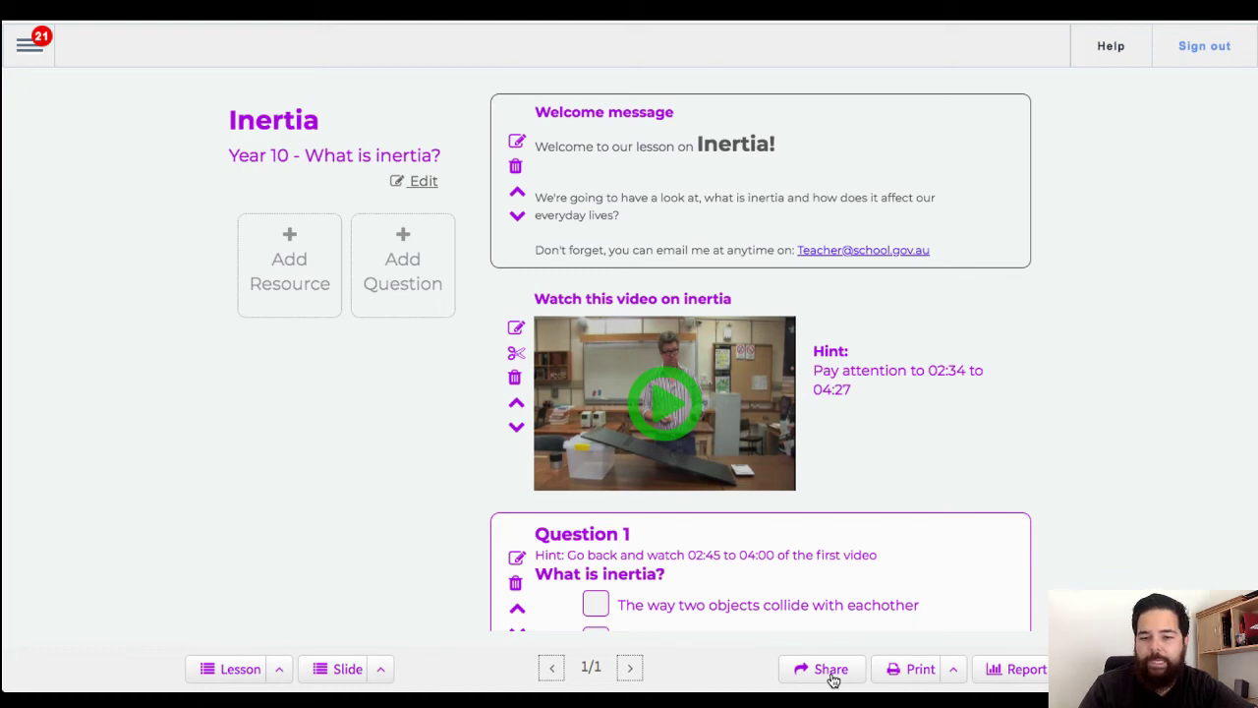
# Step: Open the lesson's Share dialog and look over its Everyone class-group visibility setting
pyautogui.click(831, 671)
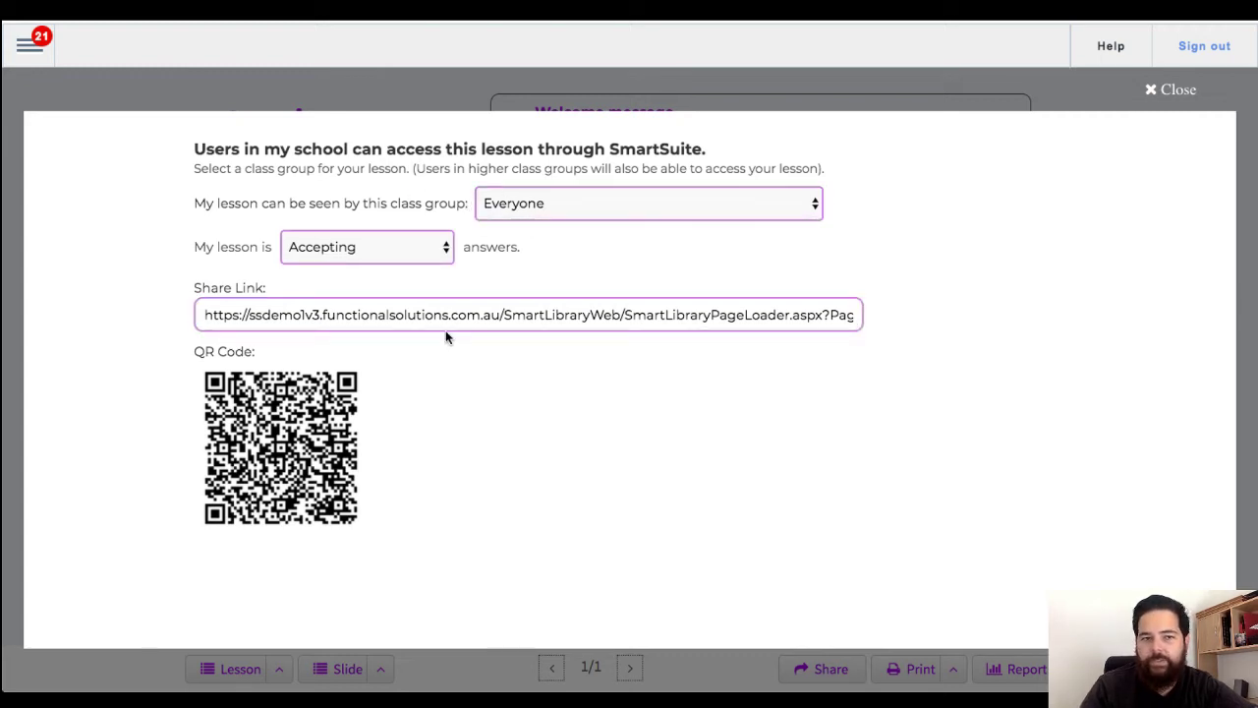
pyautogui.moveTo(219, 203); pyautogui.dragTo(376, 204)
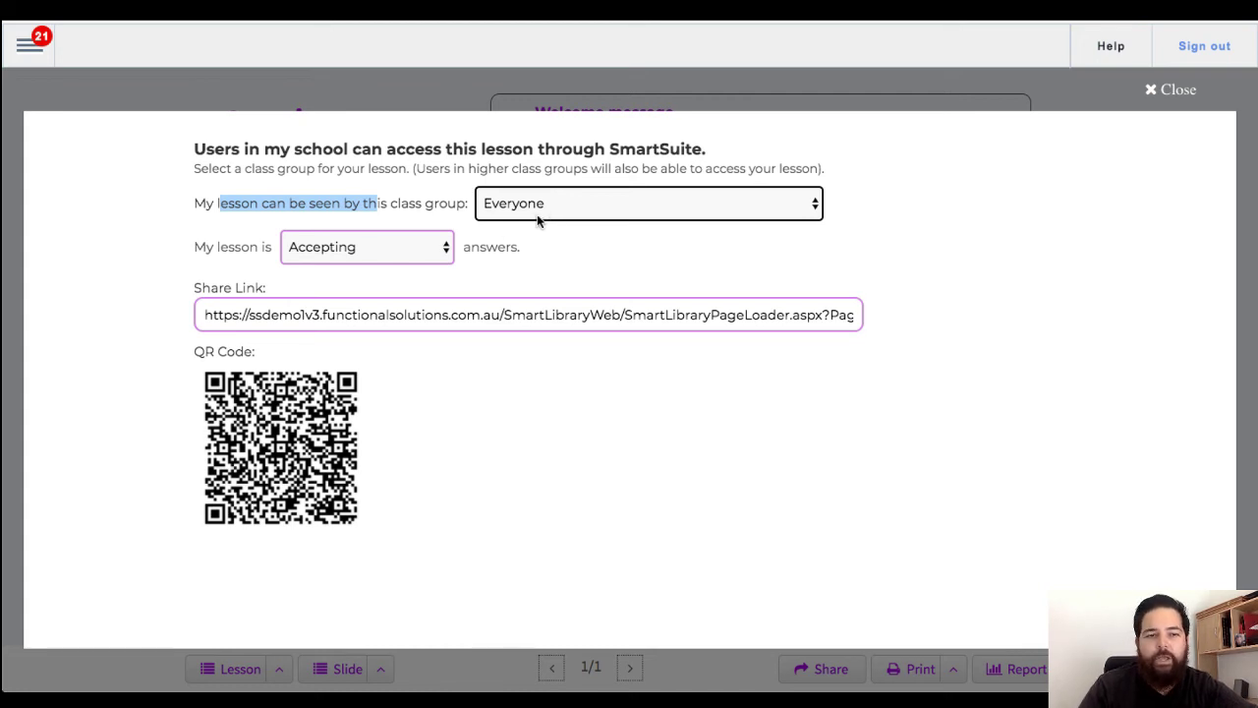
pyautogui.click(228, 249)
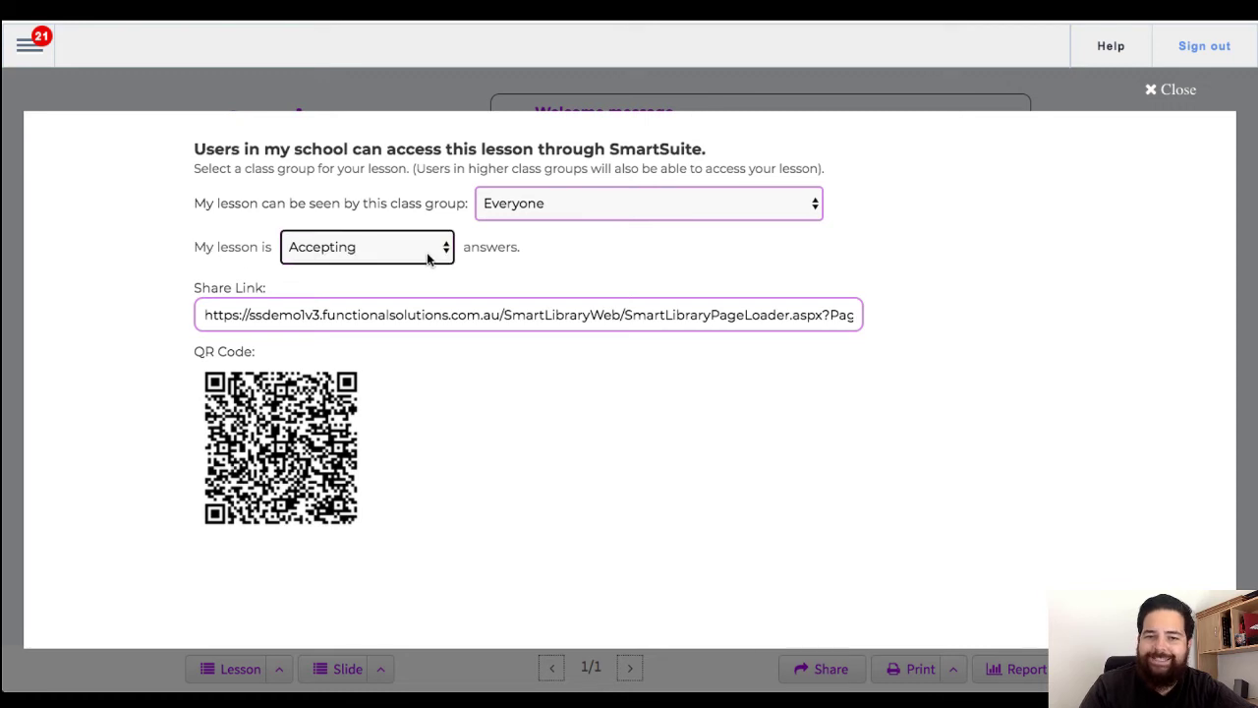
# Step: Switch the answer status between Not accepting and Accepting, finish on Accepting, and select the share link
pyautogui.click(413, 250)
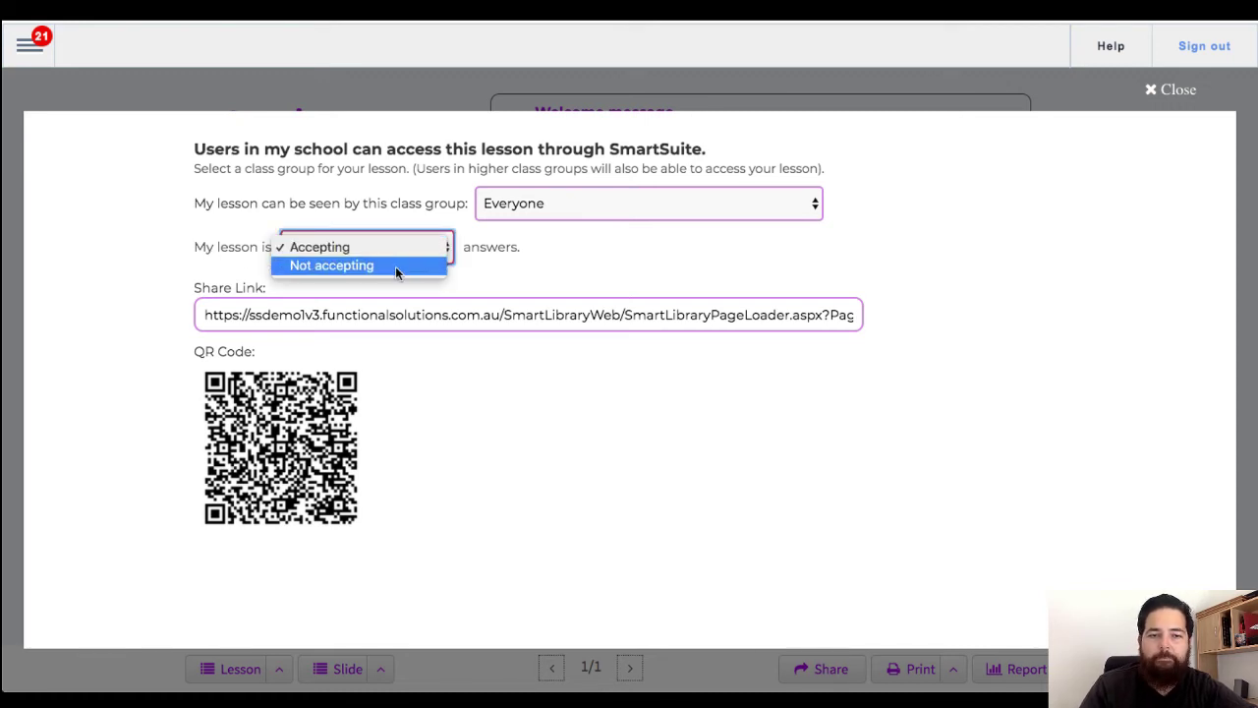
pyautogui.click(395, 267)
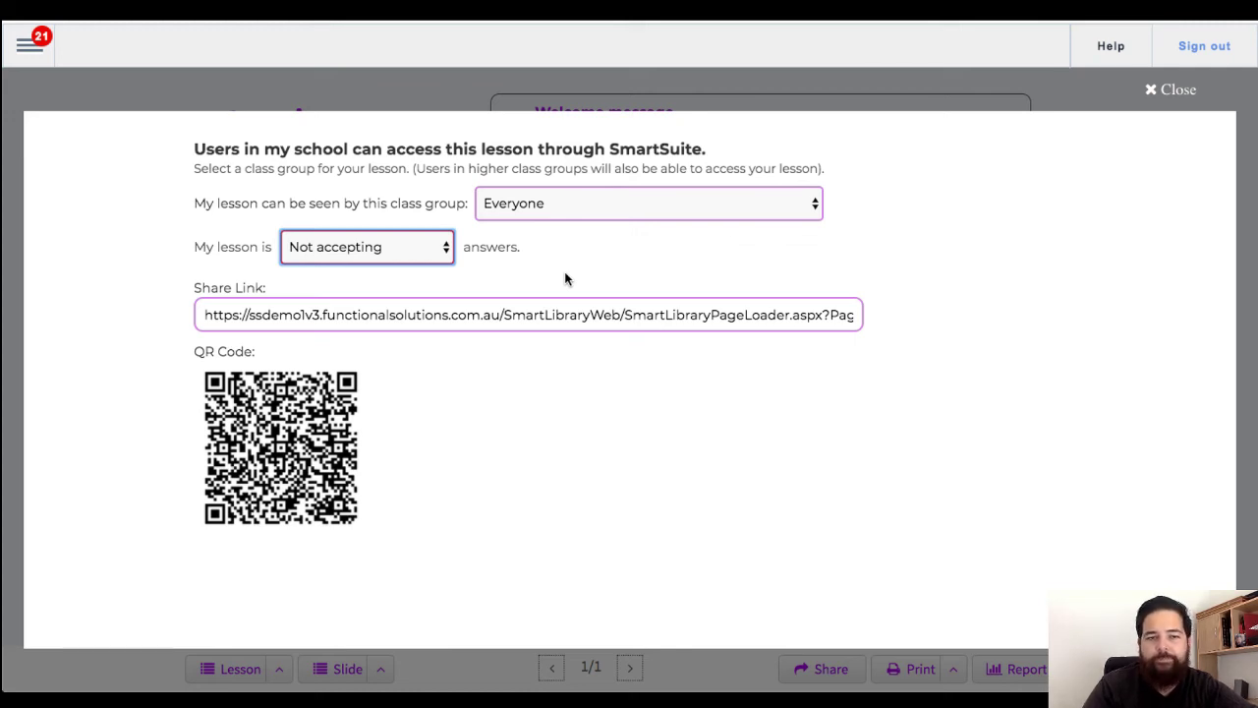
pyautogui.click(395, 314)
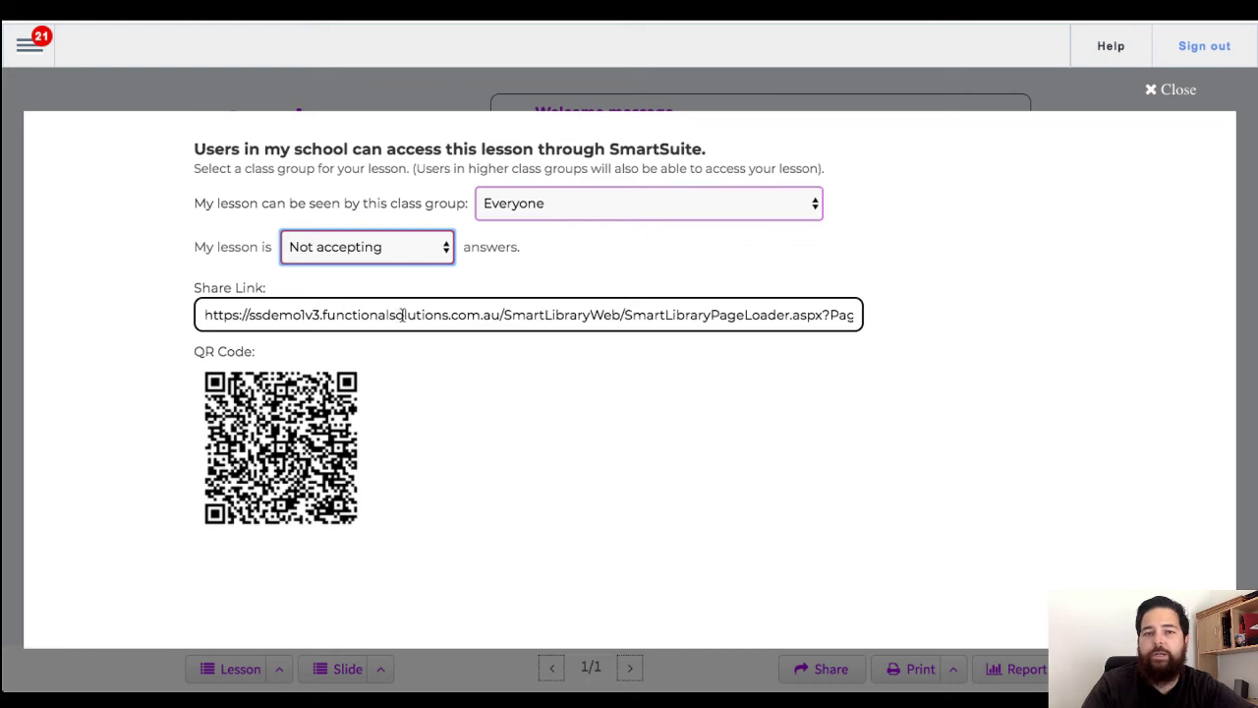
pyautogui.click(384, 247)
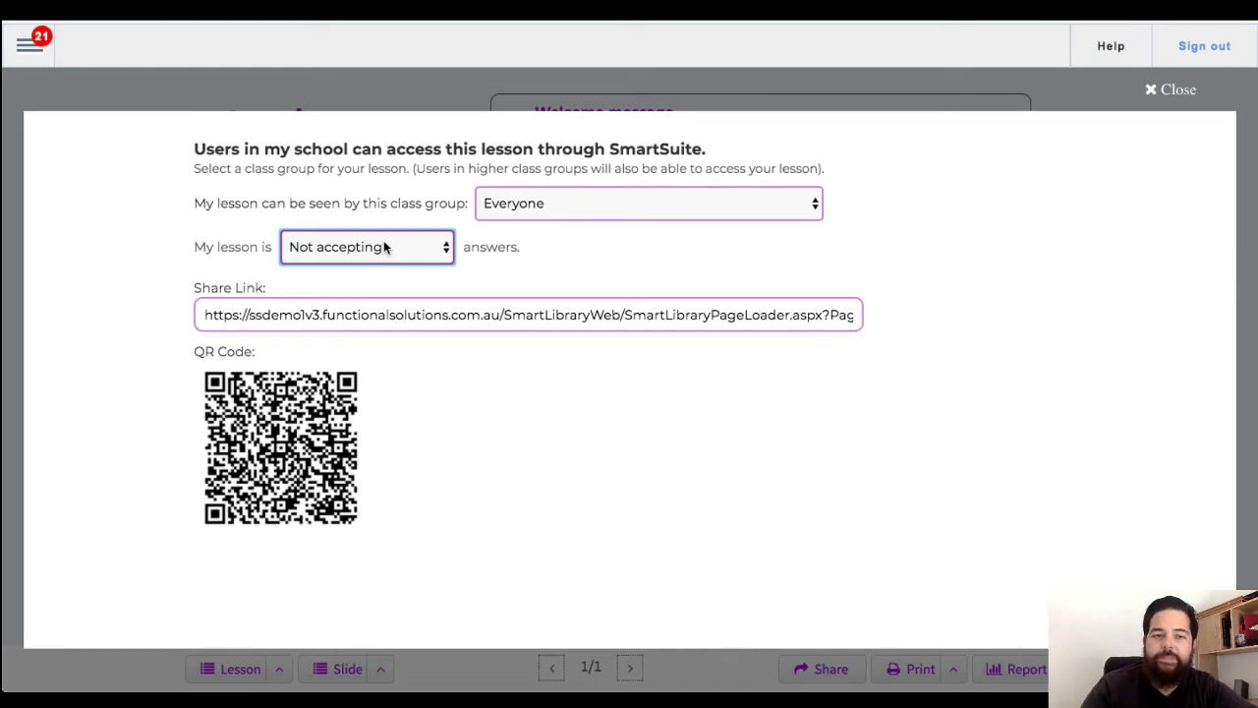
pyautogui.click(373, 253)
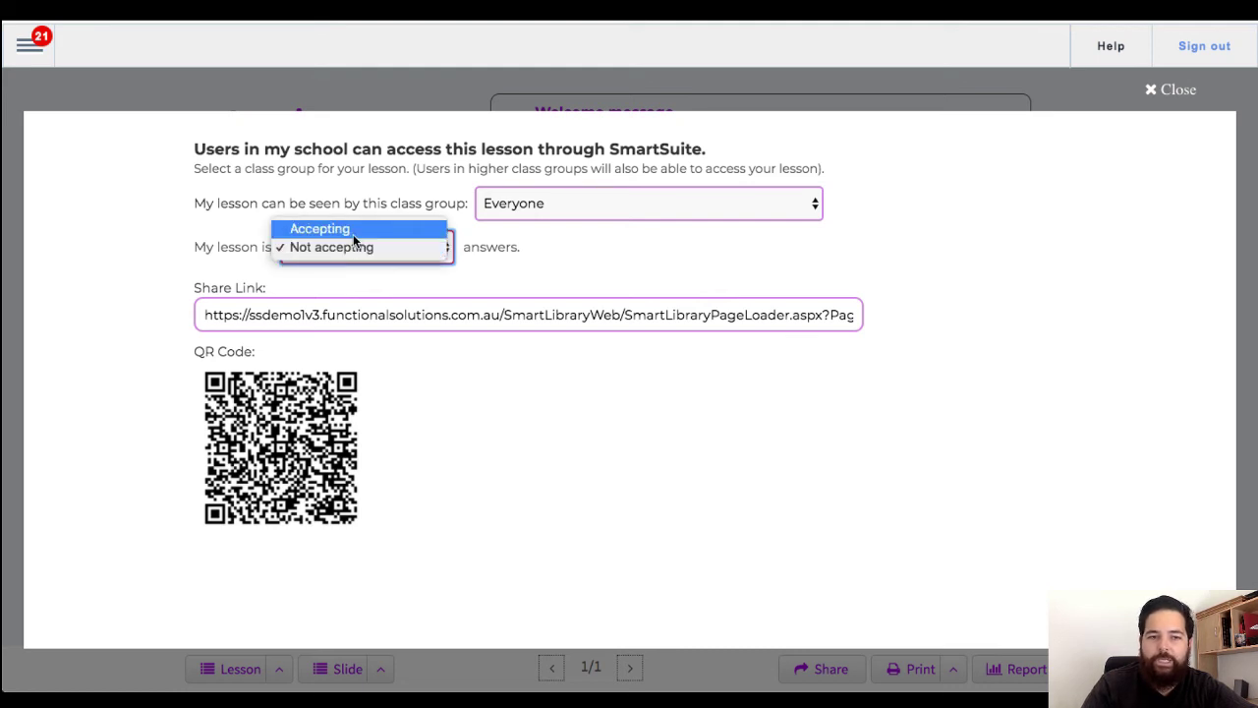
pyautogui.click(353, 231)
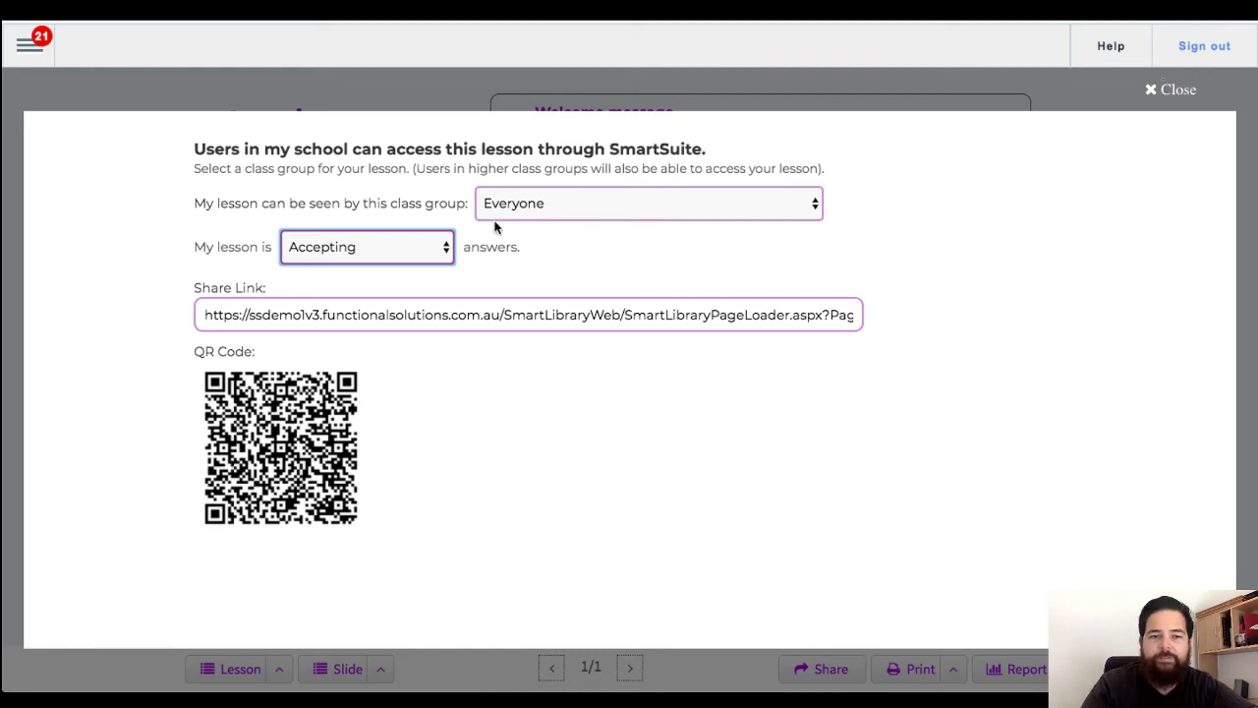
pyautogui.click(433, 254)
pyautogui.click(365, 266)
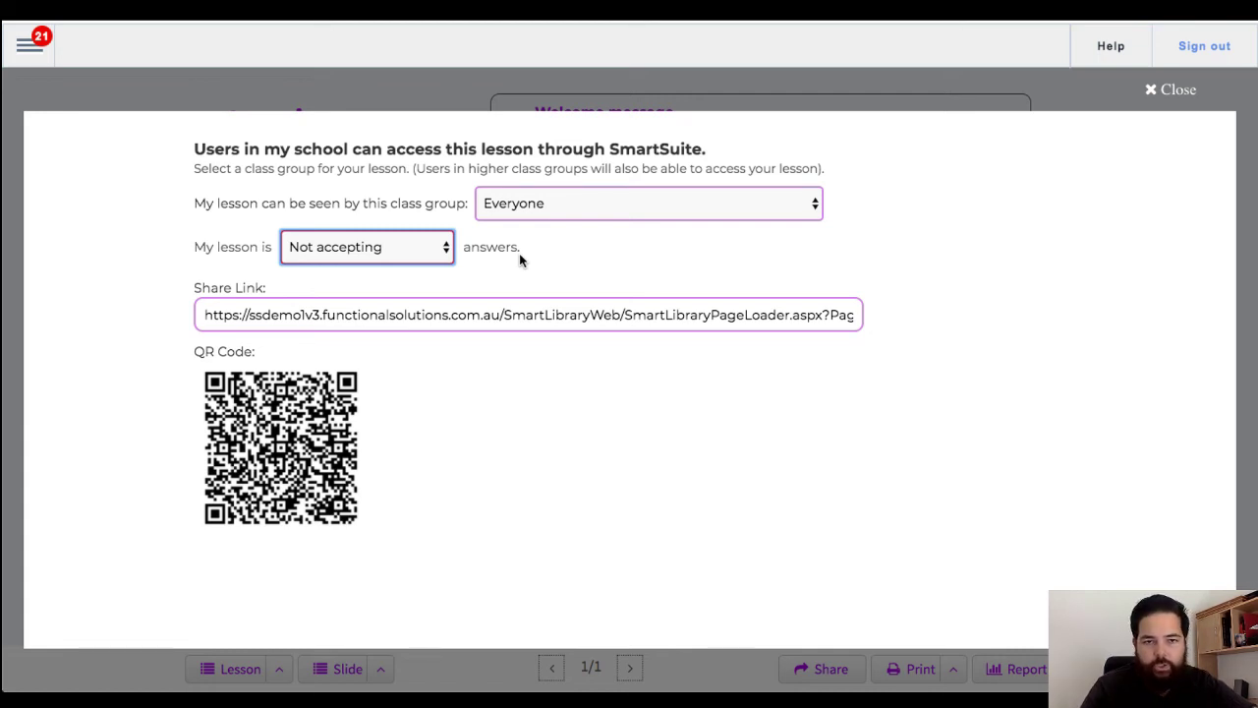
pyautogui.click(406, 247)
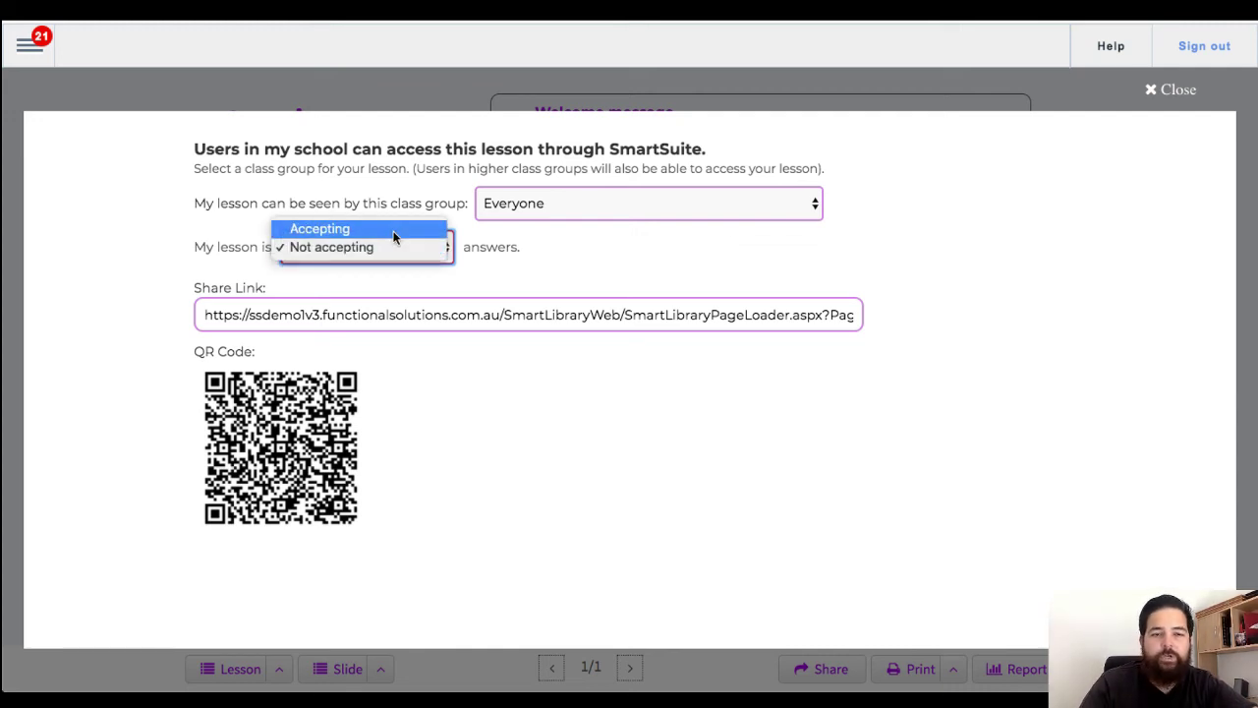
pyautogui.click(395, 237)
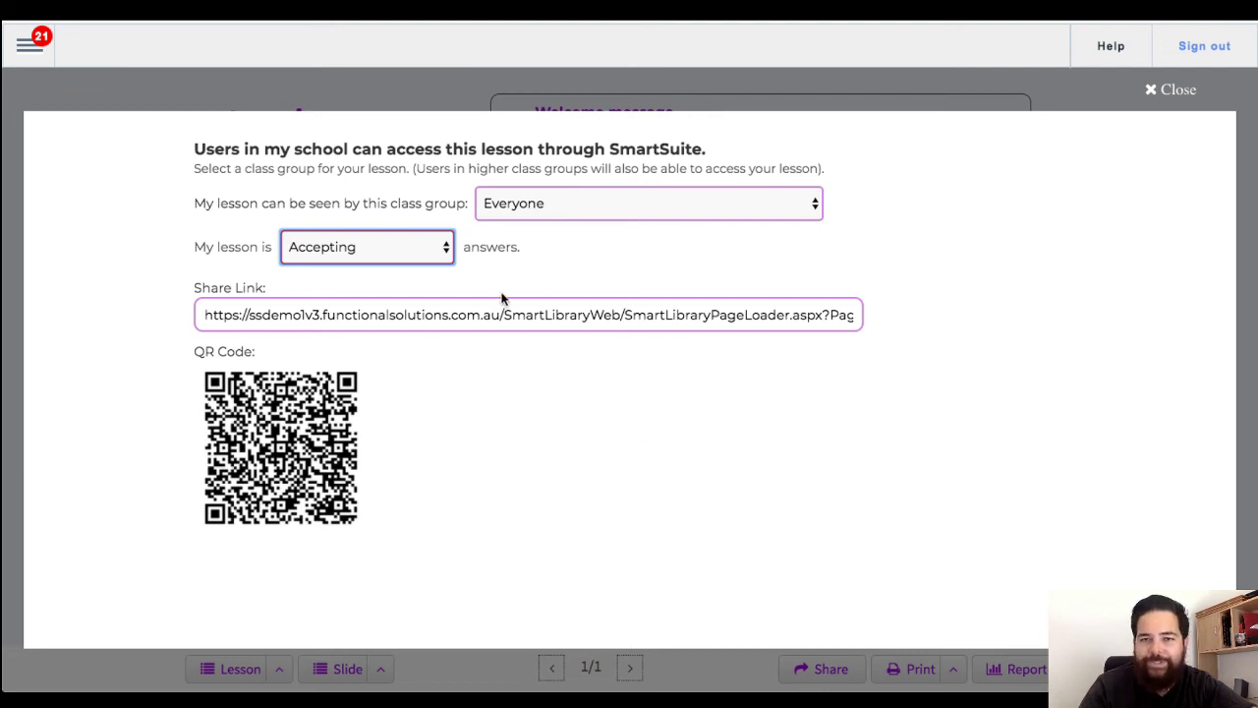
pyautogui.click(429, 310)
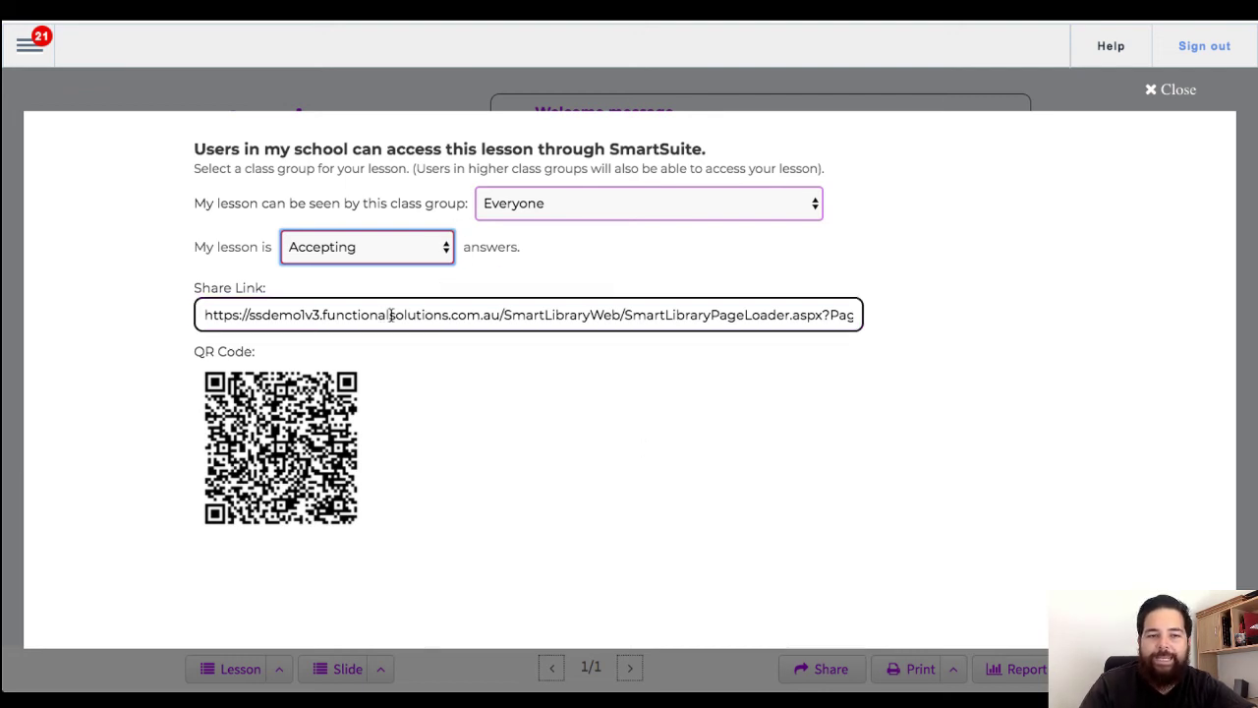
# Step: Copy the lesson's share link, acknowledge the link-copied notice, and close the sharing settings
pyautogui.click(390, 314)
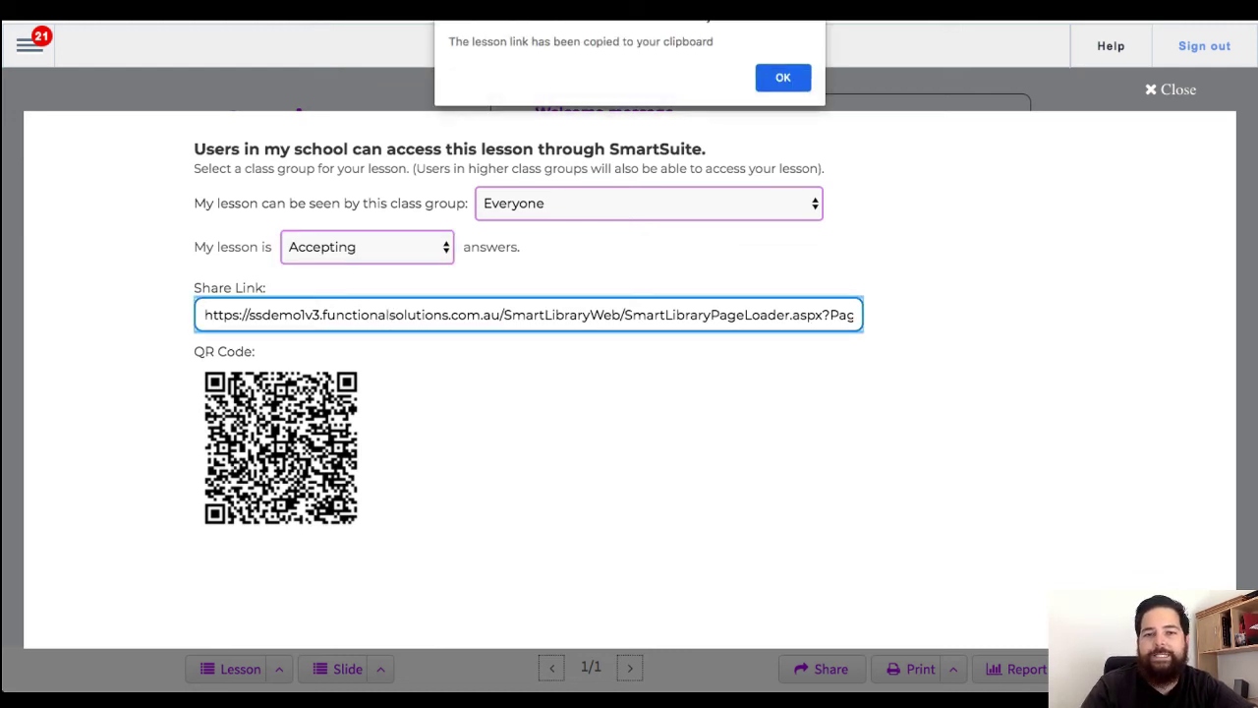
pyautogui.moveTo(464, 45); pyautogui.dragTo(695, 39)
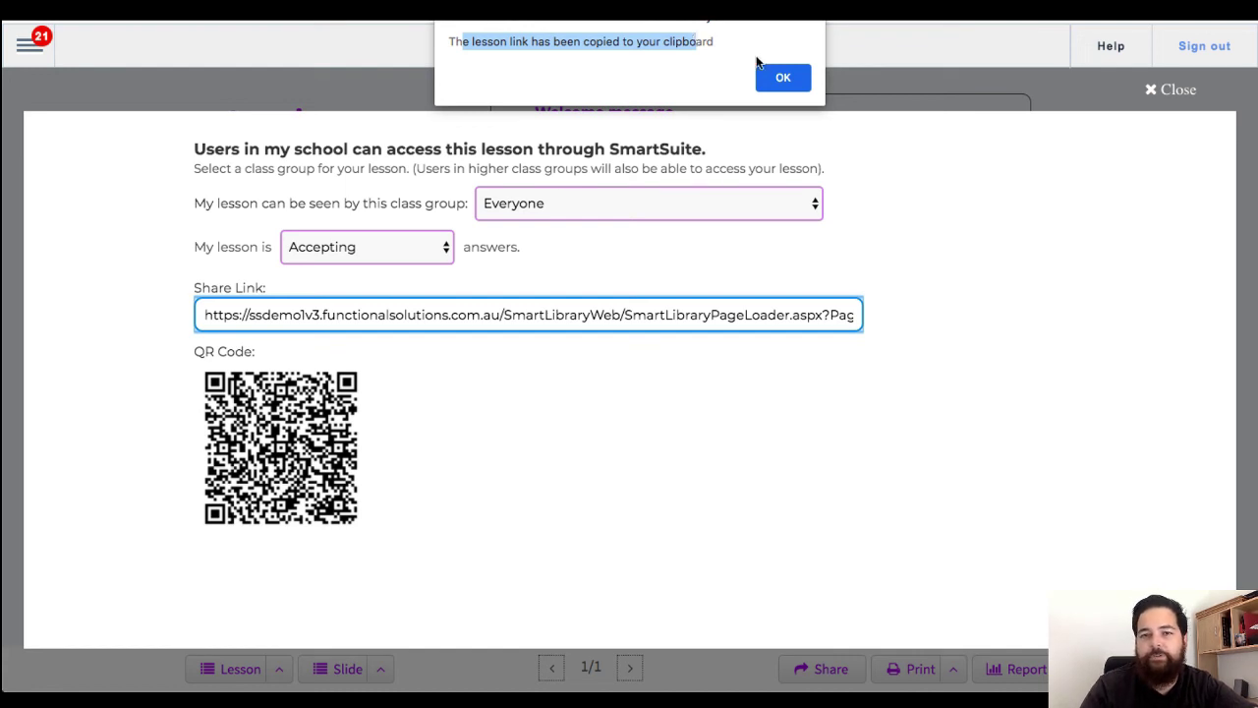
pyautogui.click(779, 83)
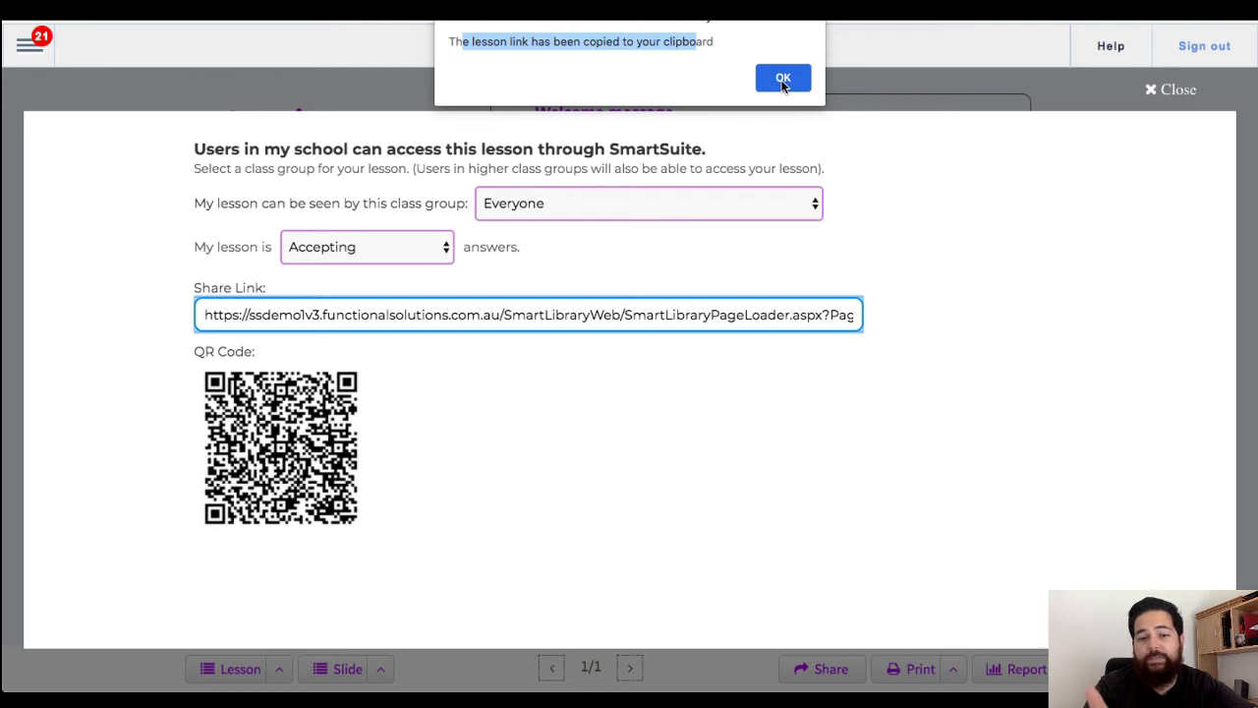
pyautogui.click(783, 80)
pyautogui.click(1184, 94)
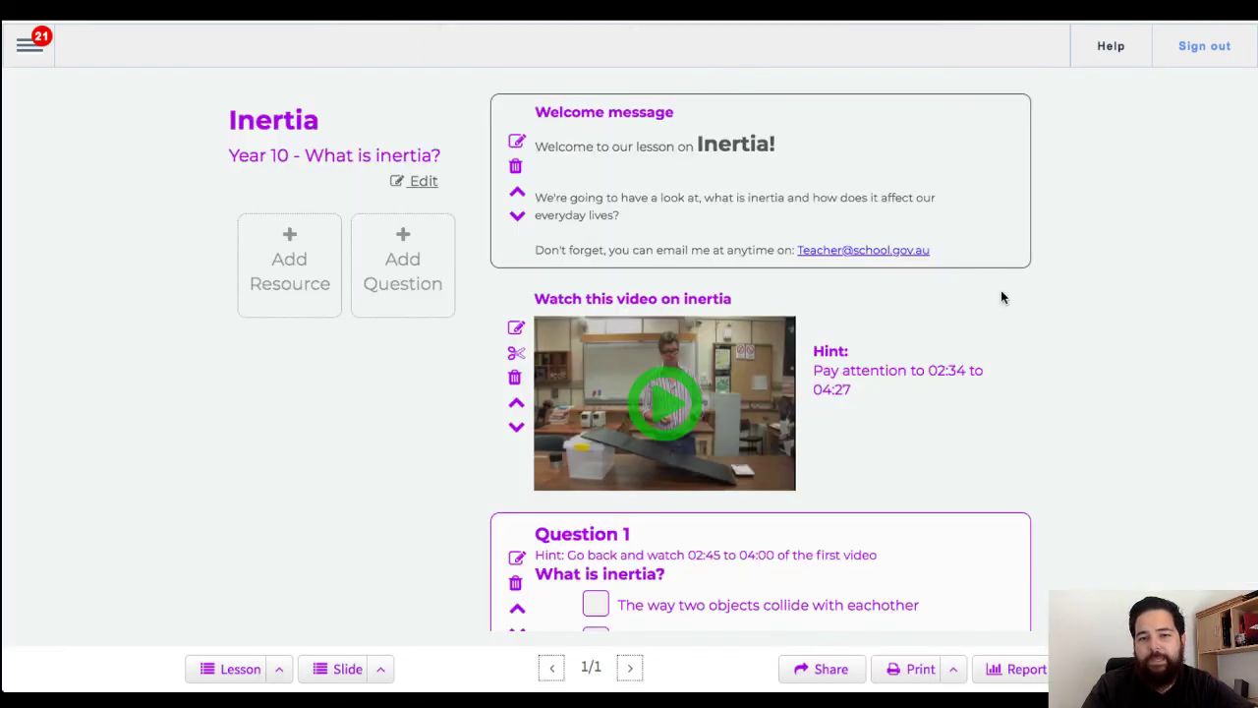
pyautogui.scroll(-2, 962, 328)
pyautogui.scroll(-2, 962, 329)
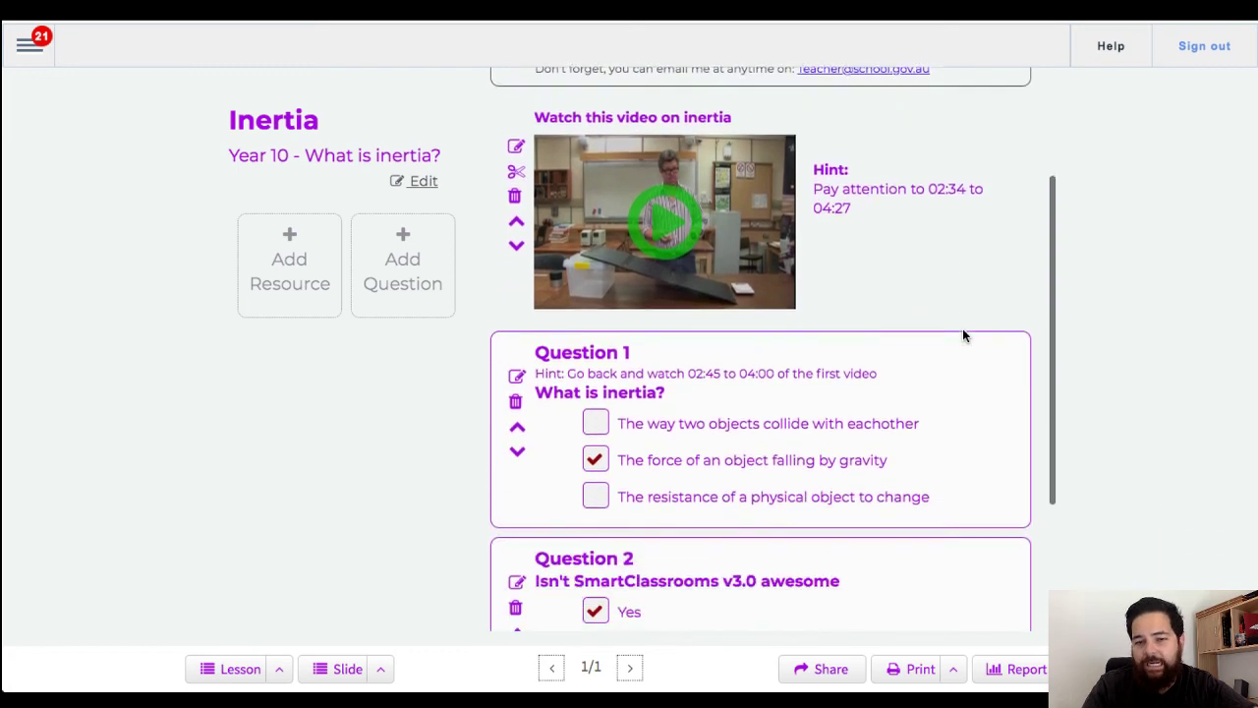
pyautogui.scroll(1, 962, 336)
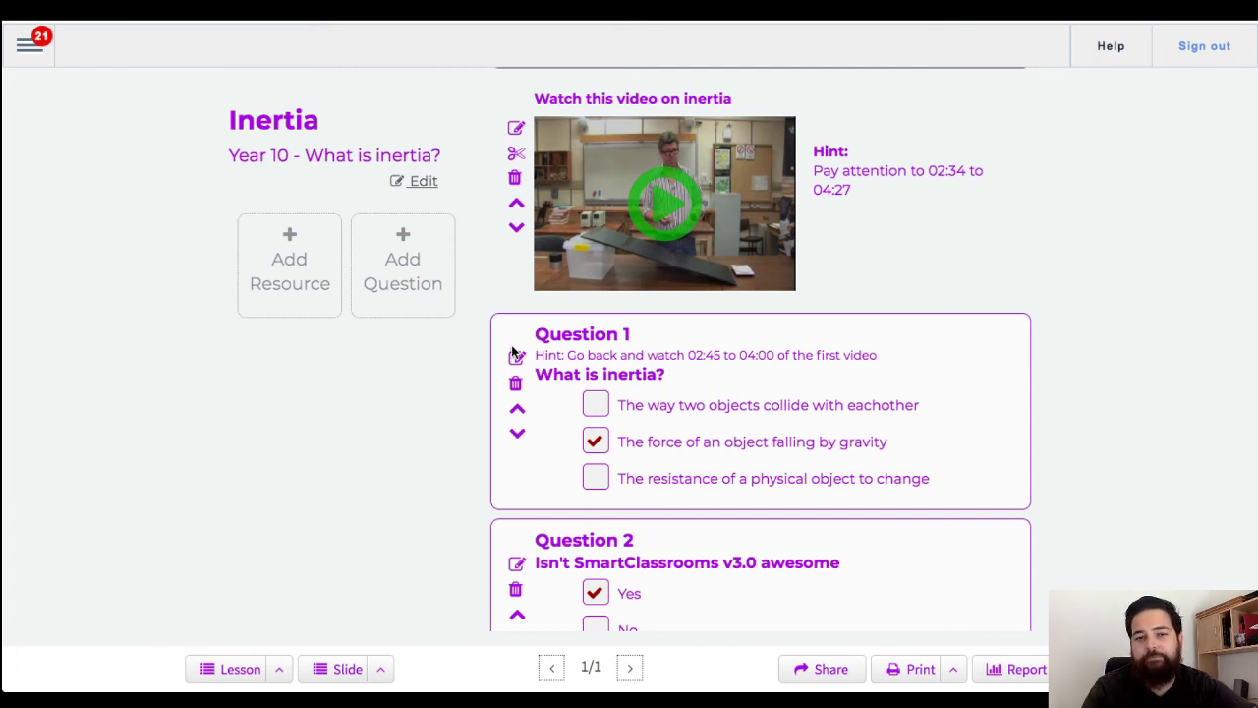
pyautogui.scroll(3, 514, 354)
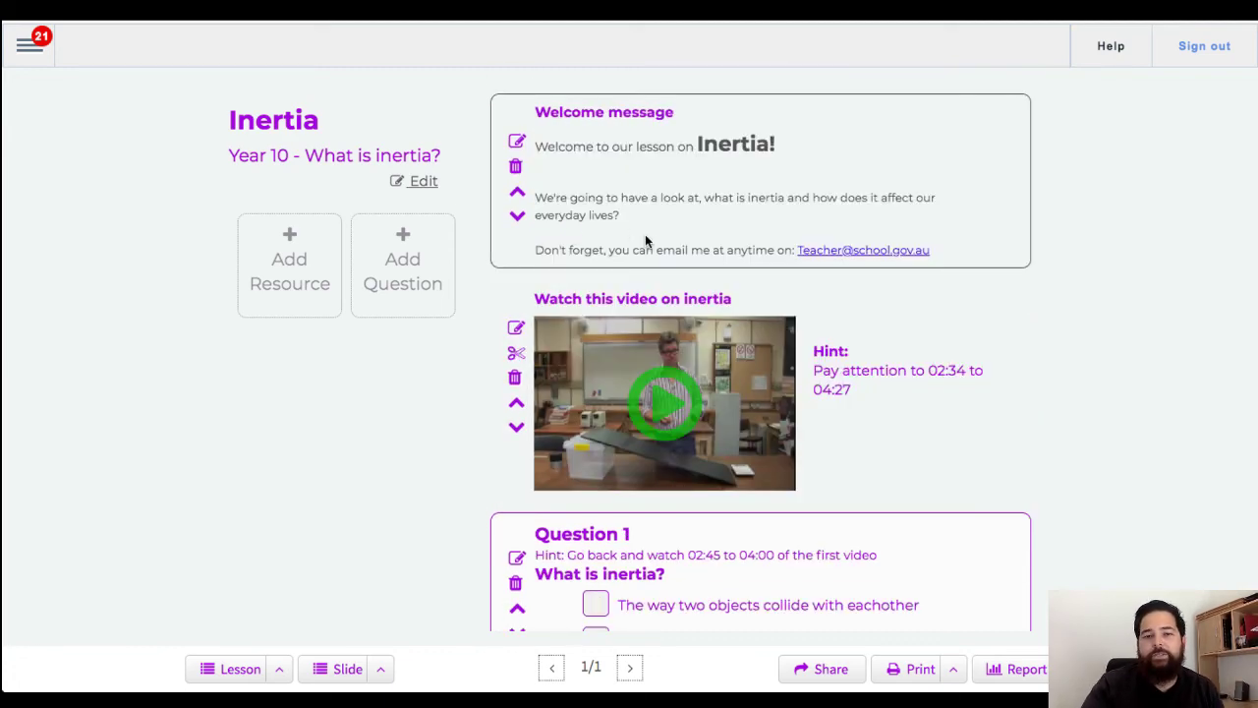
pyautogui.scroll(-2, 644, 234)
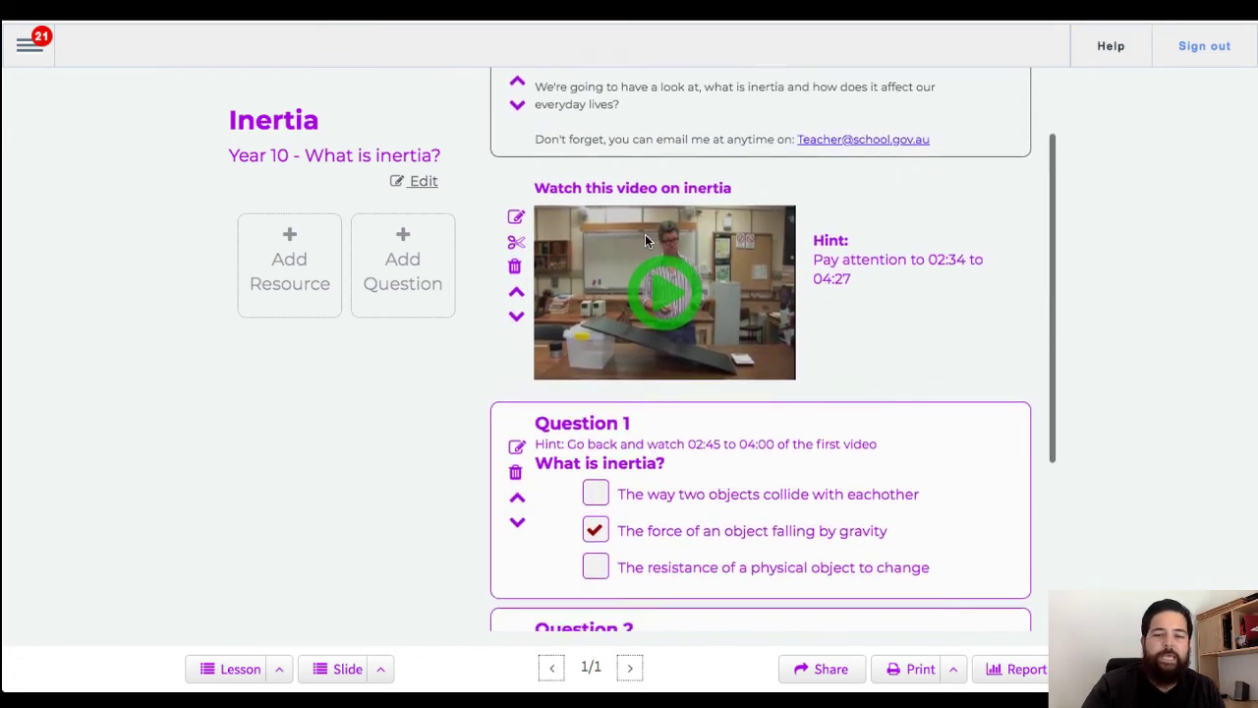
pyautogui.scroll(-3, 668, 258)
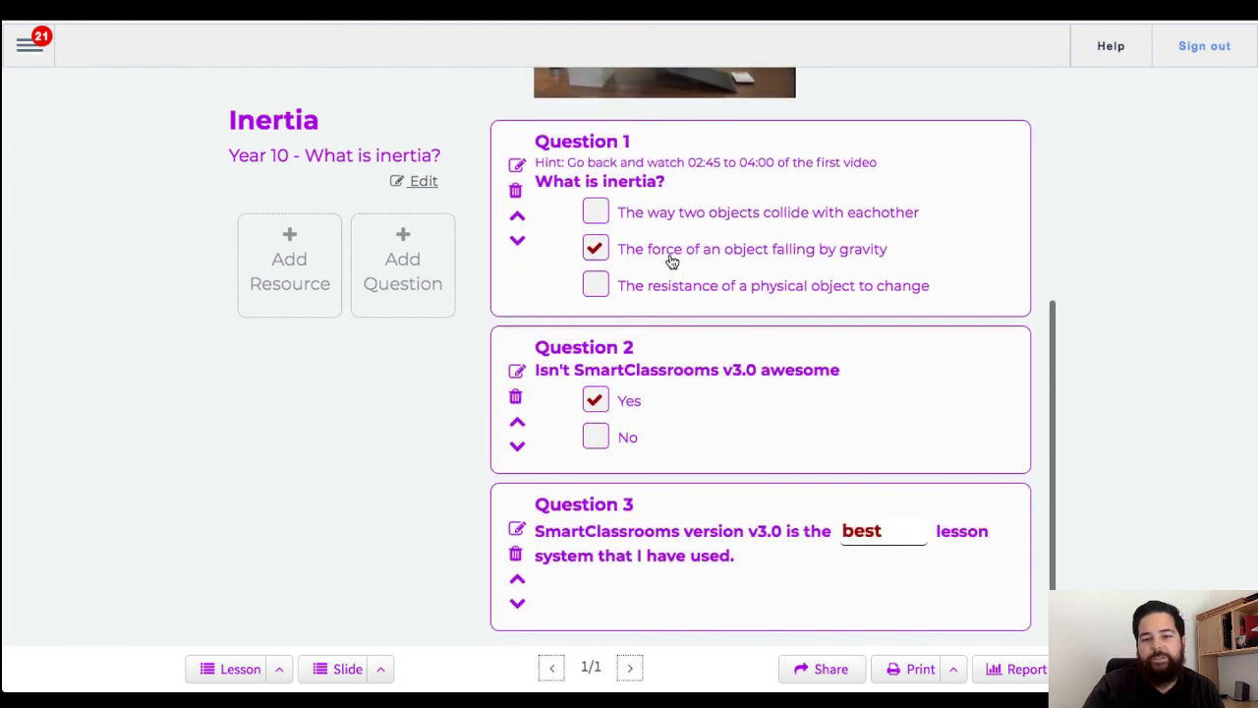